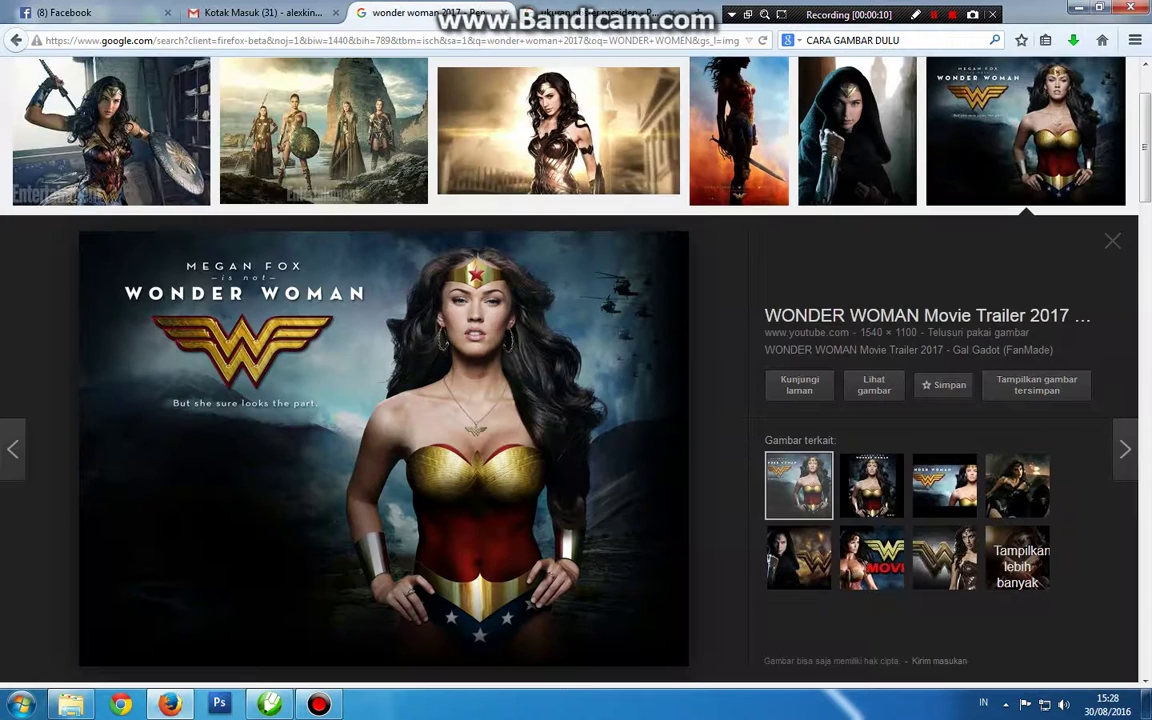
Step: Save the enlarged Wonder Woman image to the Desktop as the JPEG maxresdefault, replacing the existing file
{"action": "right_click", "coordinate": [370, 247]}
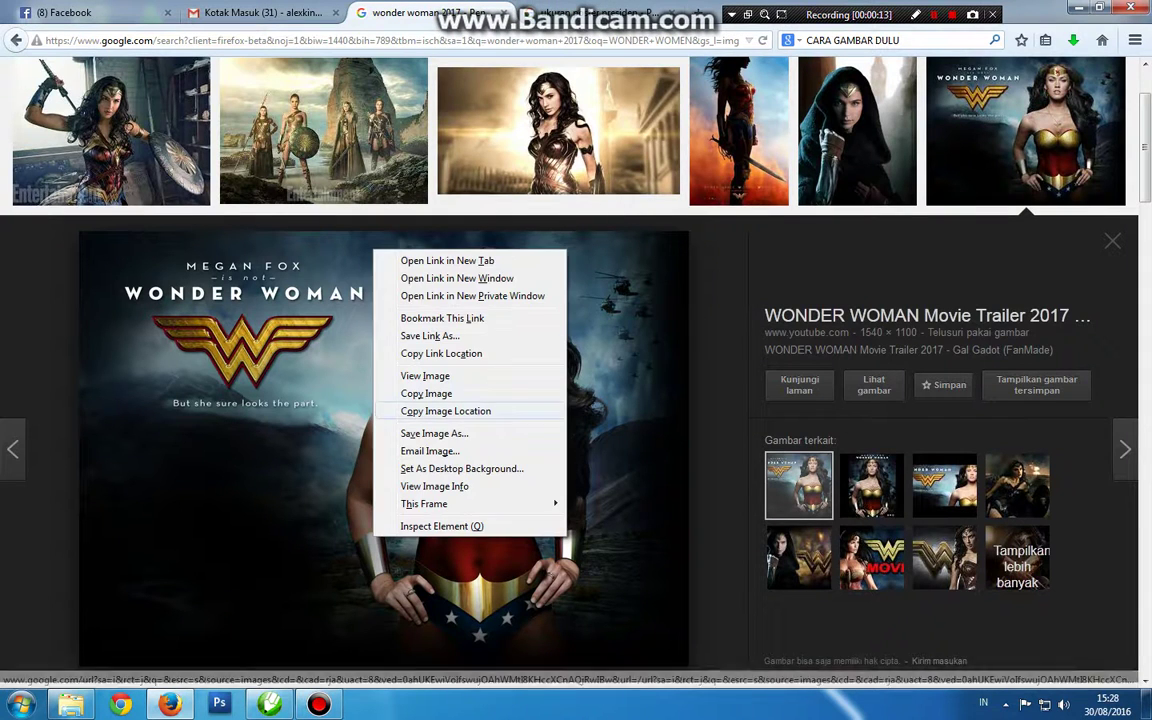
{"action": "left_click", "coordinate": [463, 409]}
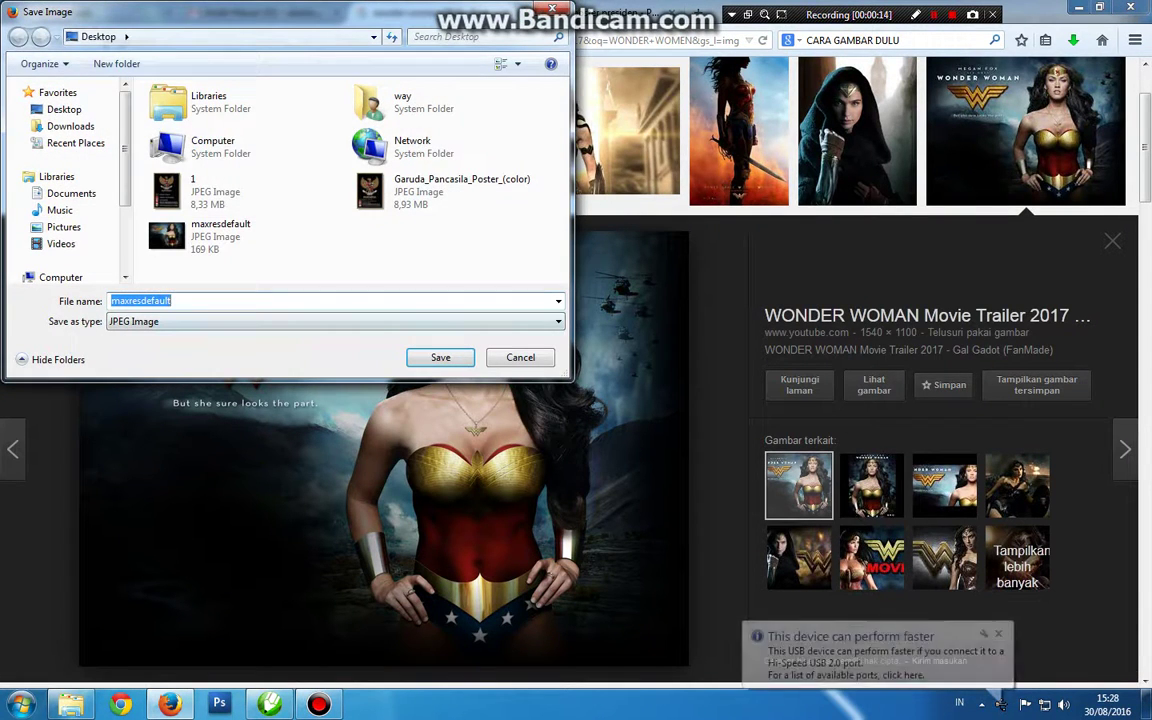
{"action": "key", "text": "Return"}
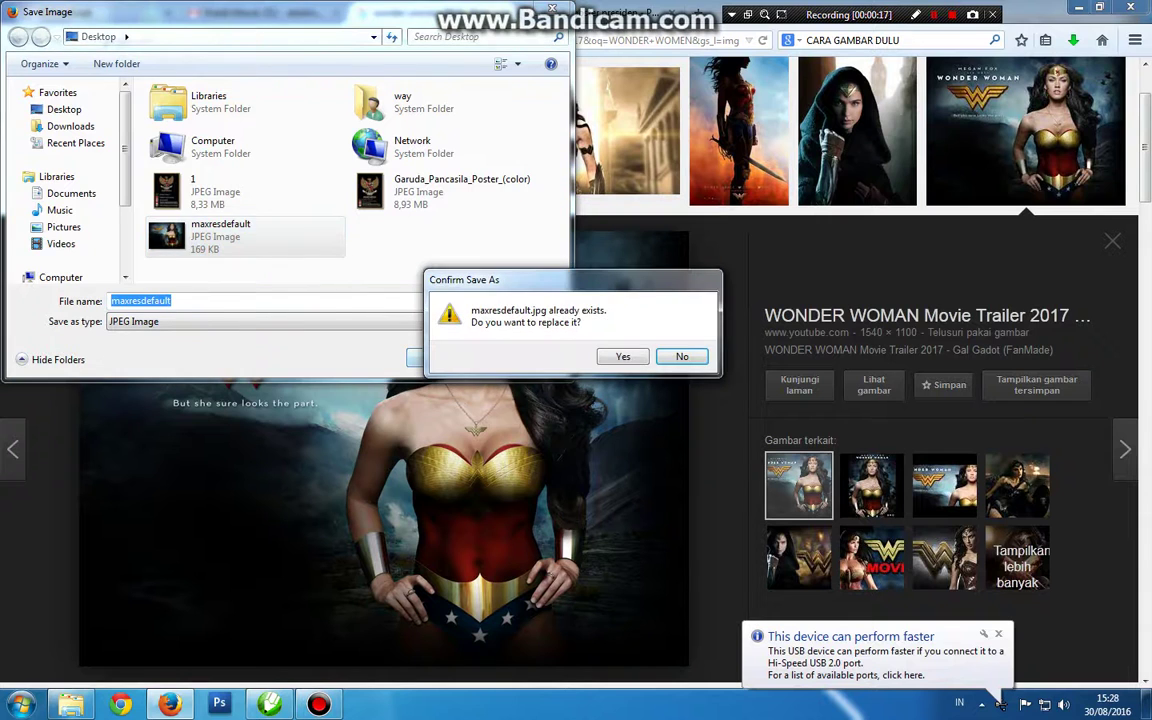
{"action": "key", "text": "y"}
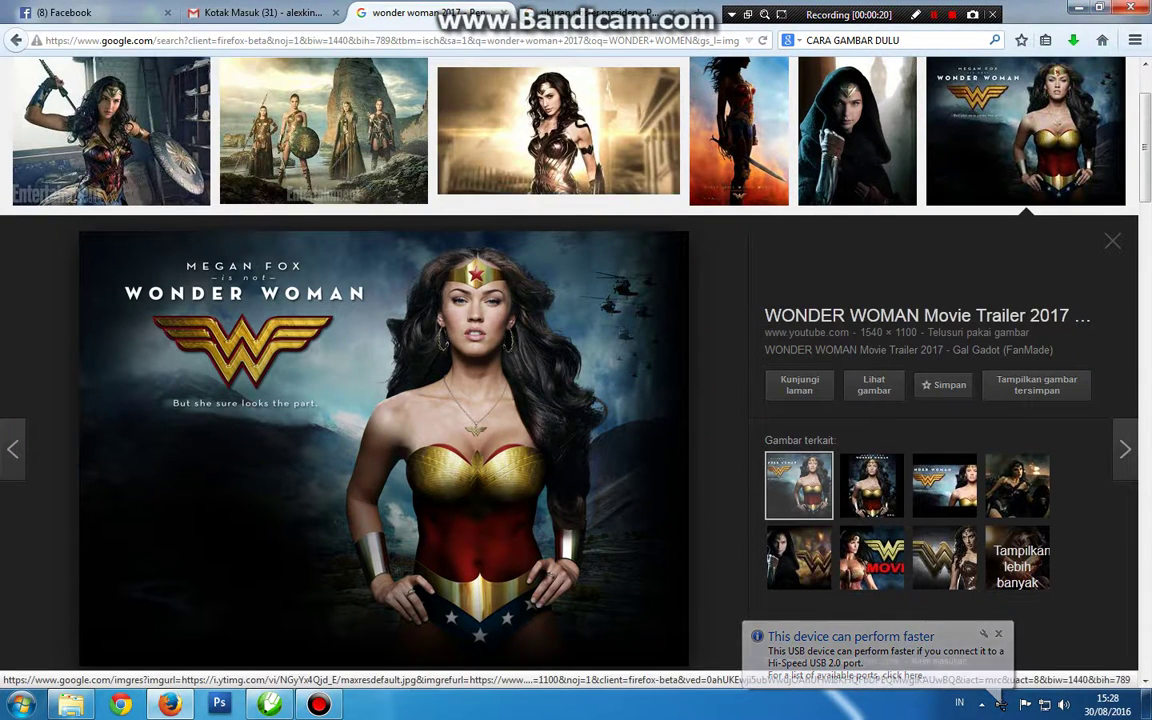
Step: Switch from the browser to the Desktop folder and open maxresdefault in Photoshop
{"action": "left_click", "coordinate": [1079, 7]}
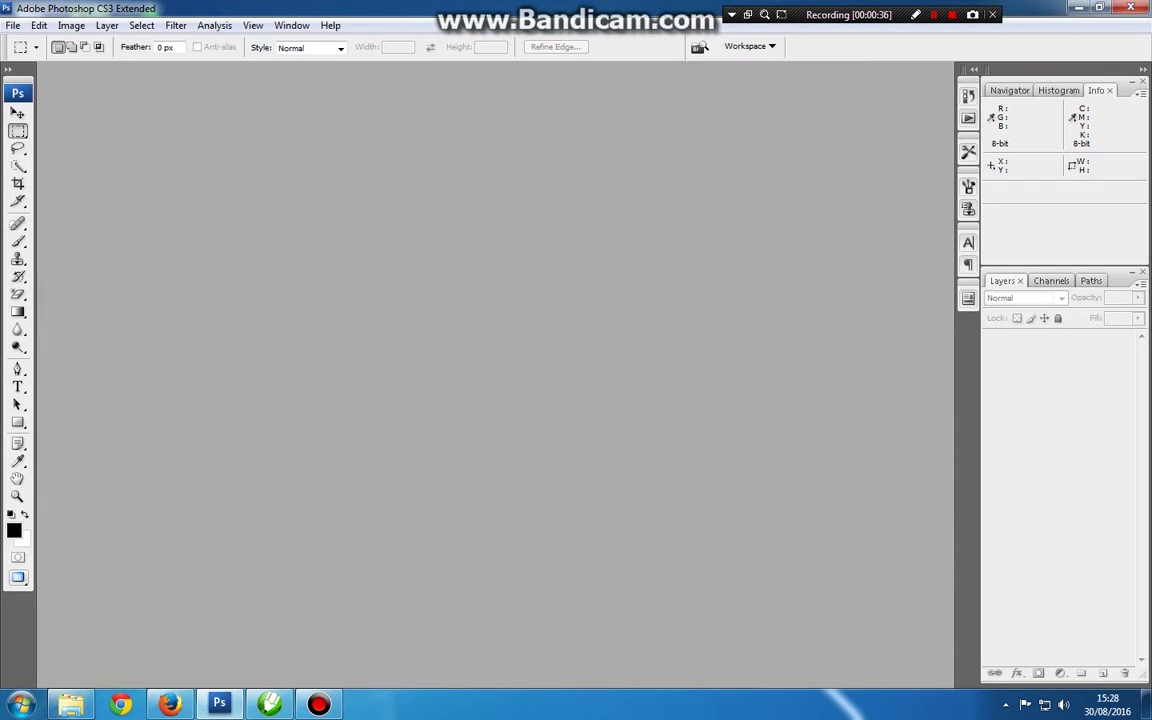
{"action": "left_click", "coordinate": [71, 704]}
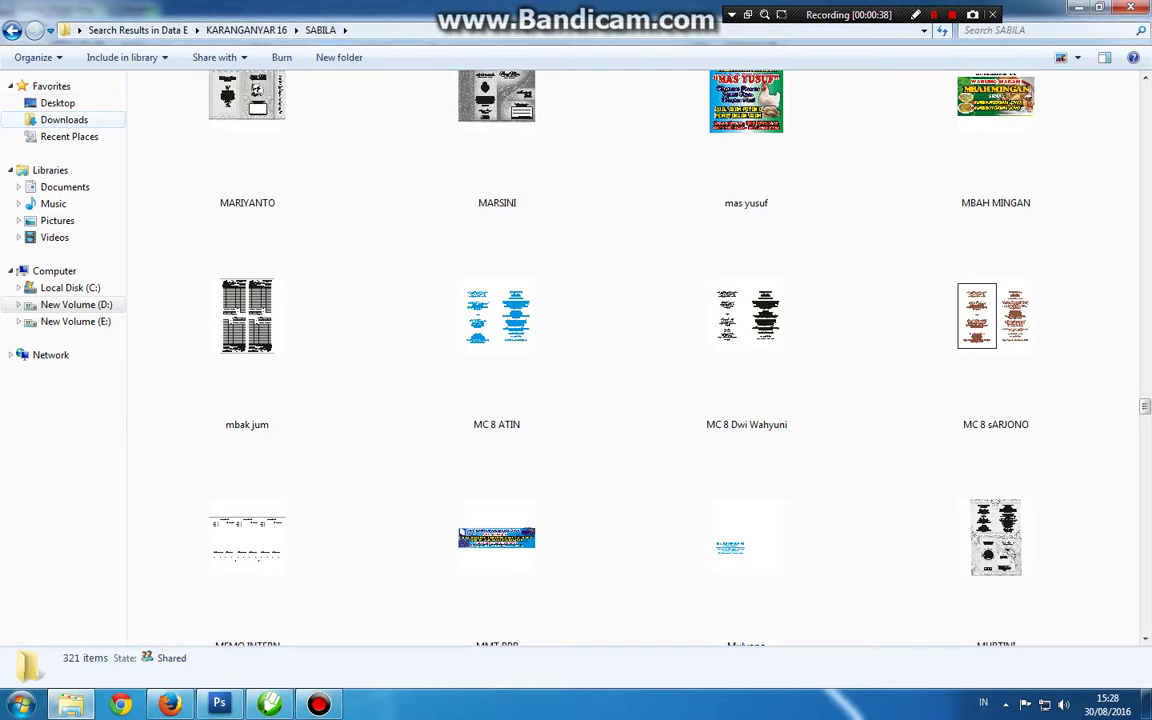
{"action": "left_click", "coordinate": [64, 120]}
{"action": "left_click", "coordinate": [58, 103]}
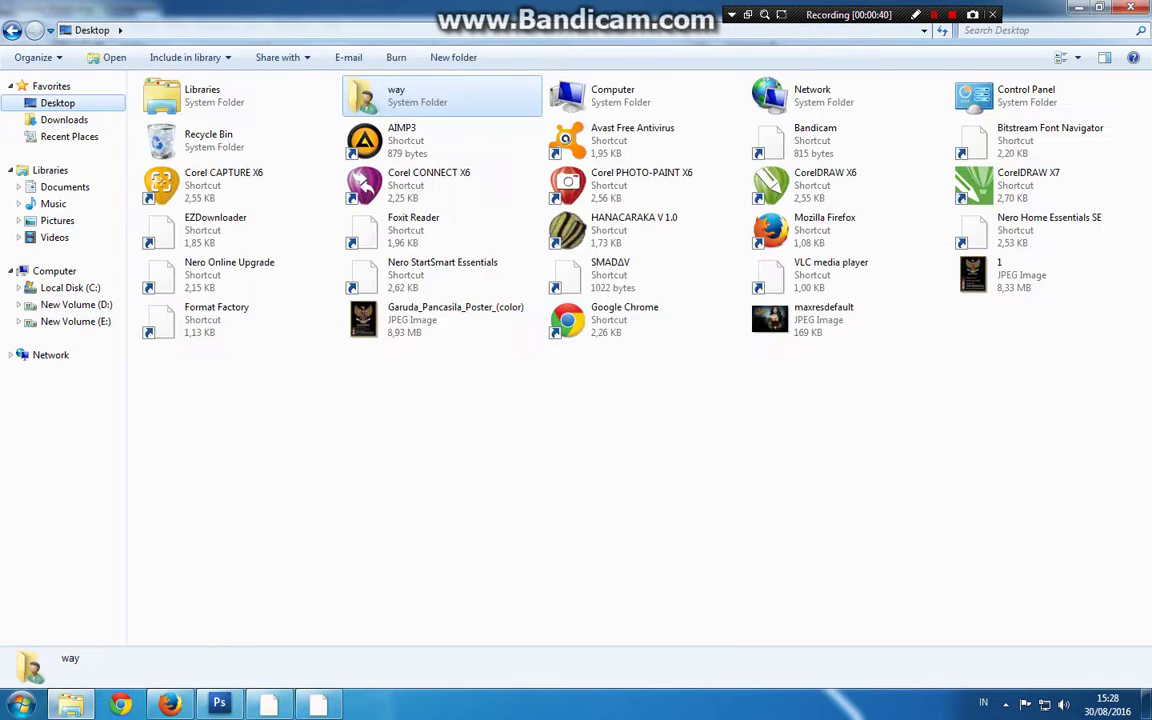
{"action": "left_click", "coordinate": [1100, 7]}
{"action": "left_click_drag", "start_coordinate": [990, 255], "coordinate": [990, 399]}
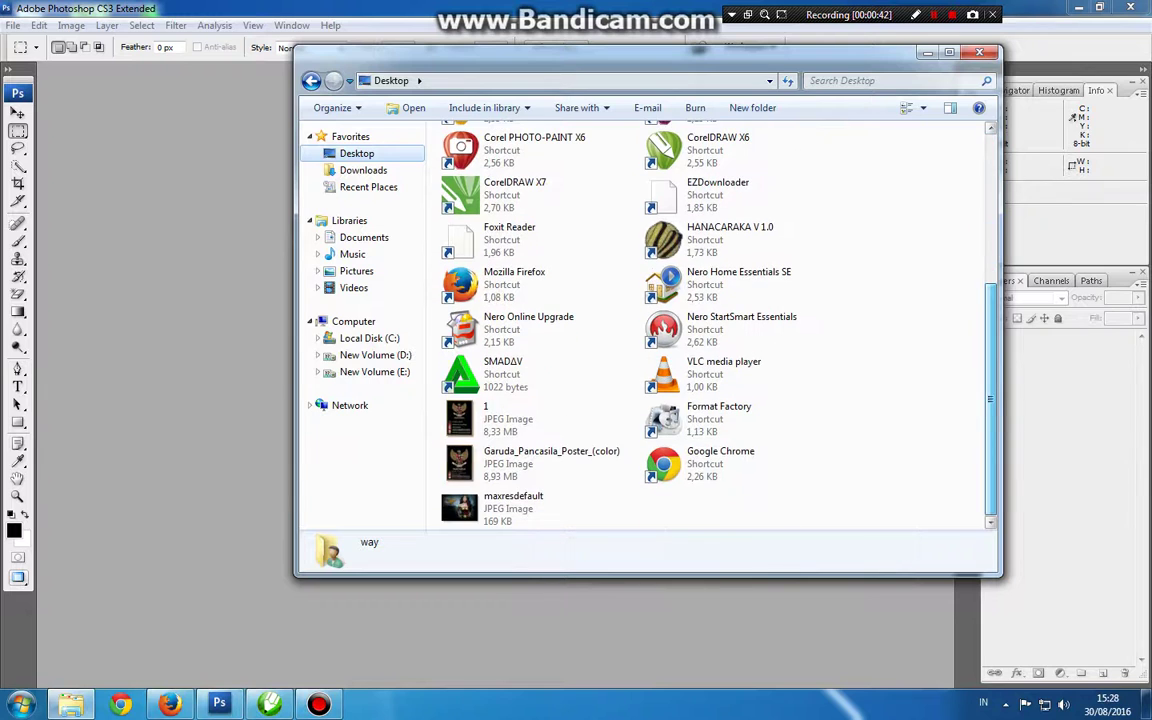
{"action": "left_click_drag", "start_coordinate": [513, 508], "coordinate": [490, 630]}
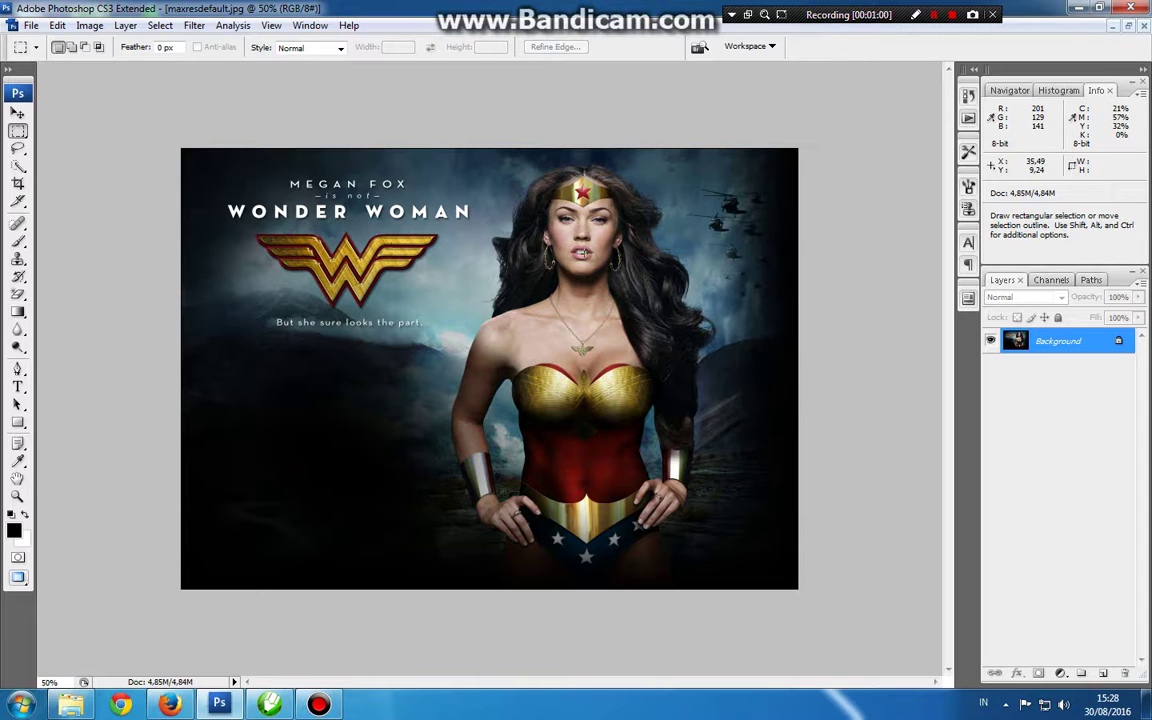
Step: Show the image in a floating document window and duplicate it as "maxresdefault copy"
{"action": "key", "text": "f"}
{"action": "key", "text": "f"}
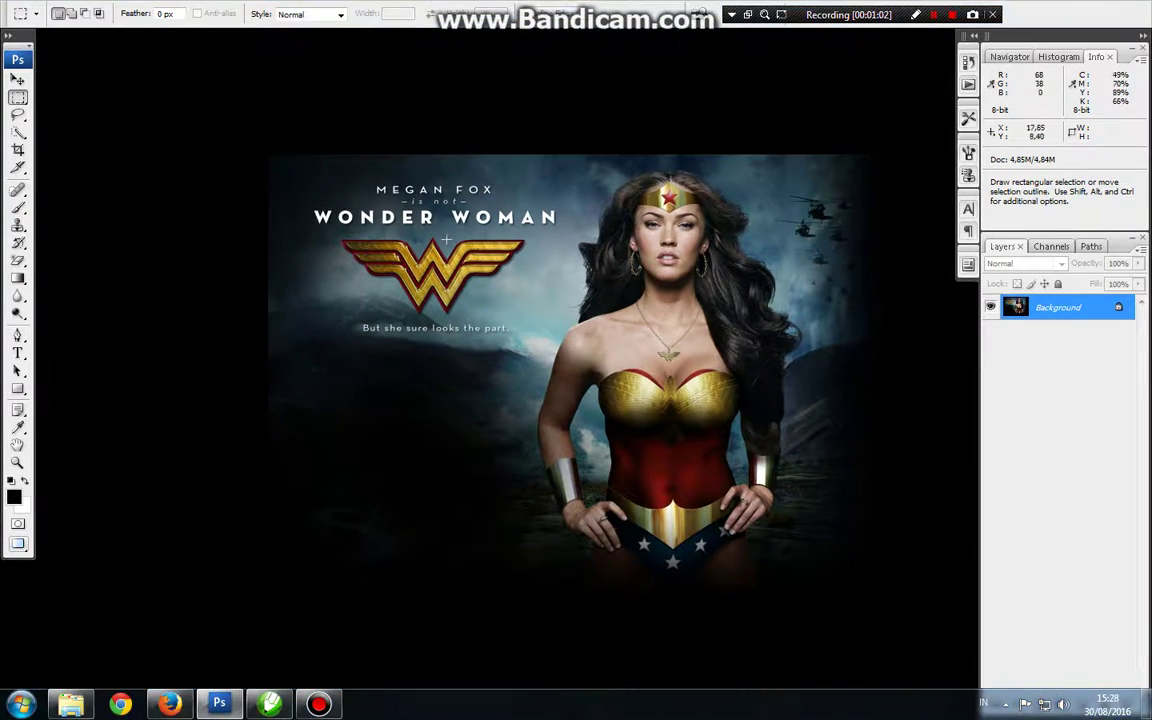
{"action": "key", "text": "f"}
{"action": "right_click", "coordinate": [240, 78]}
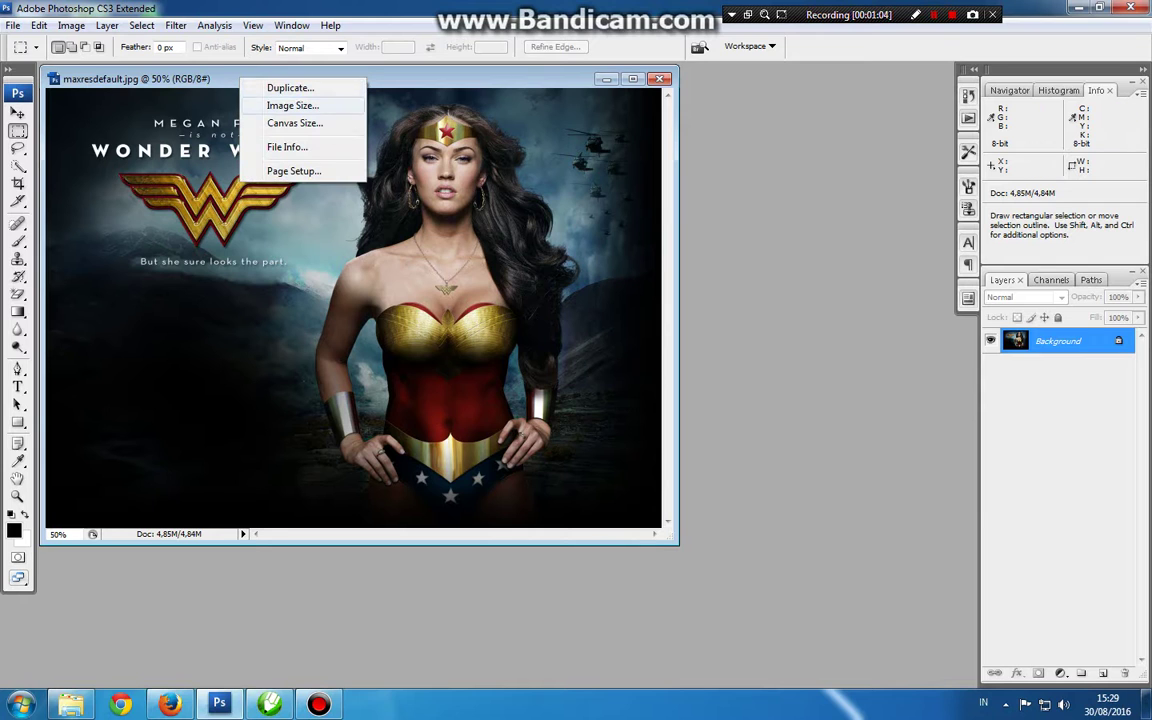
{"action": "left_click", "coordinate": [290, 88]}
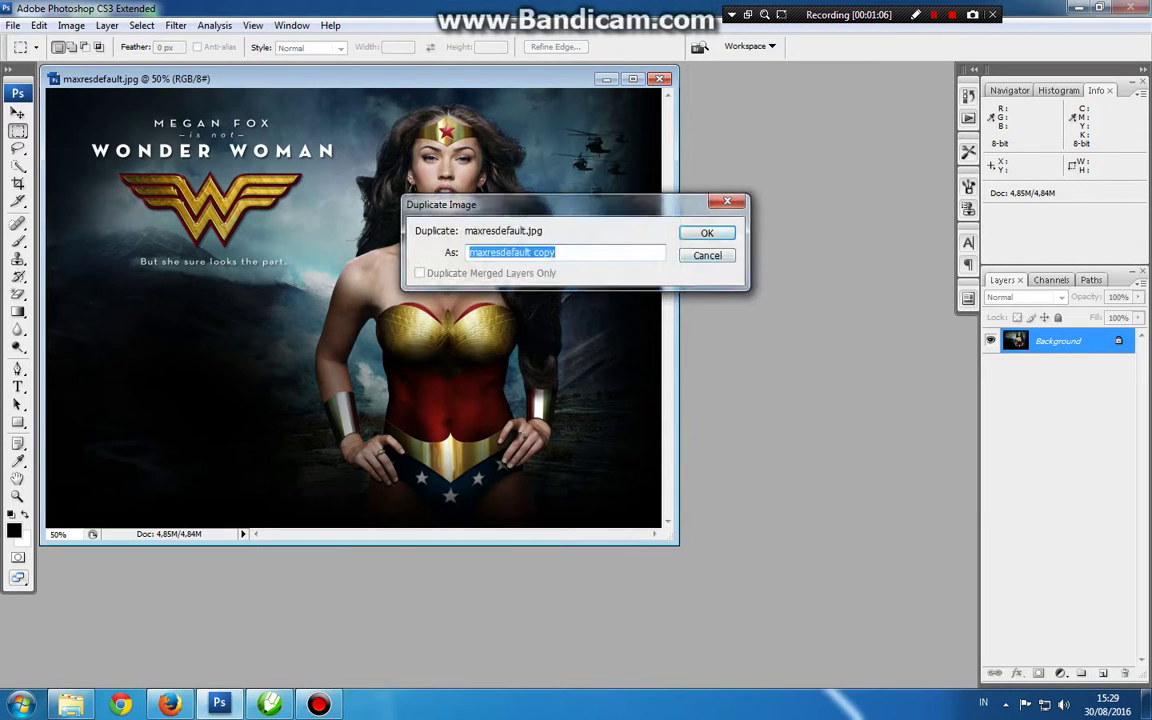
{"action": "key", "text": "Return"}
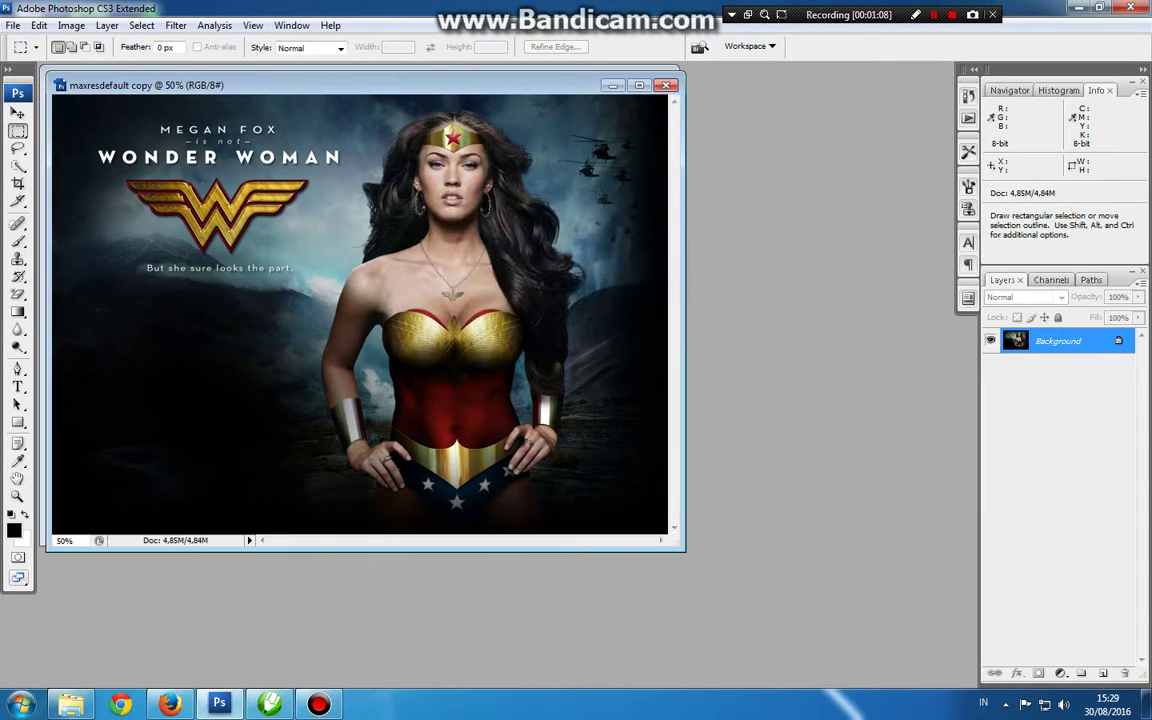
Step: Arrange the original and the duplicate side by side, with the duplicate in front as the active document
{"action": "left_click_drag", "start_coordinate": [300, 85], "coordinate": [237, 212]}
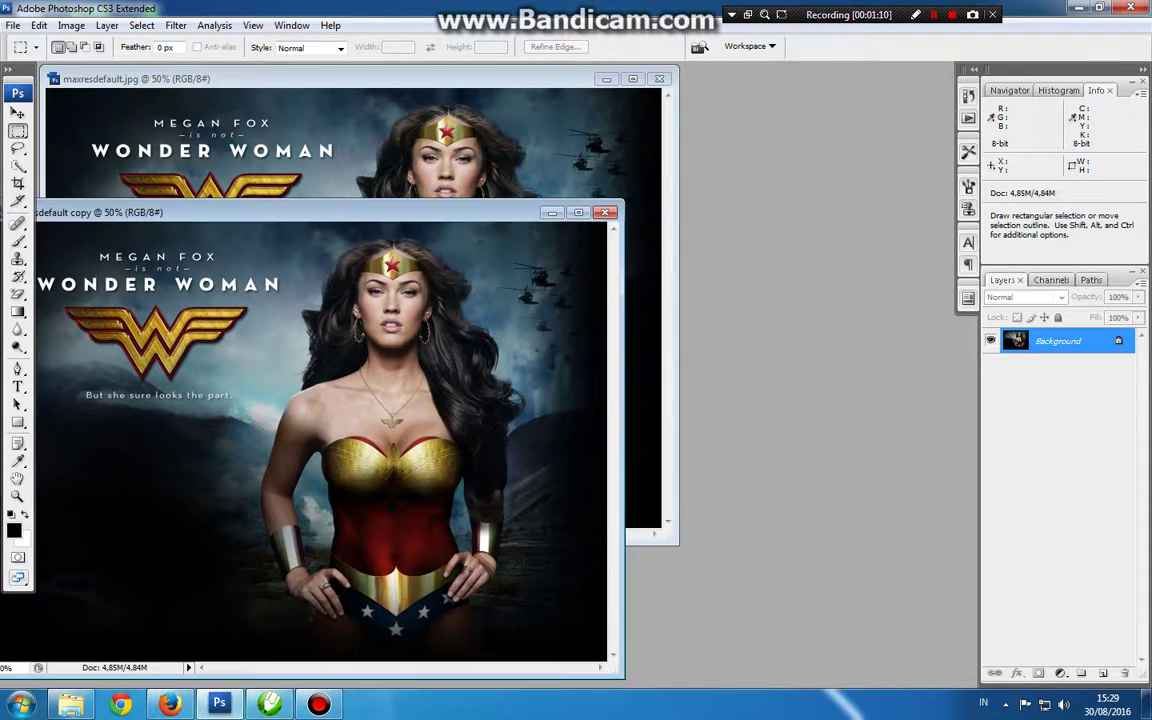
{"action": "left_click_drag", "start_coordinate": [300, 78], "coordinate": [718, 160]}
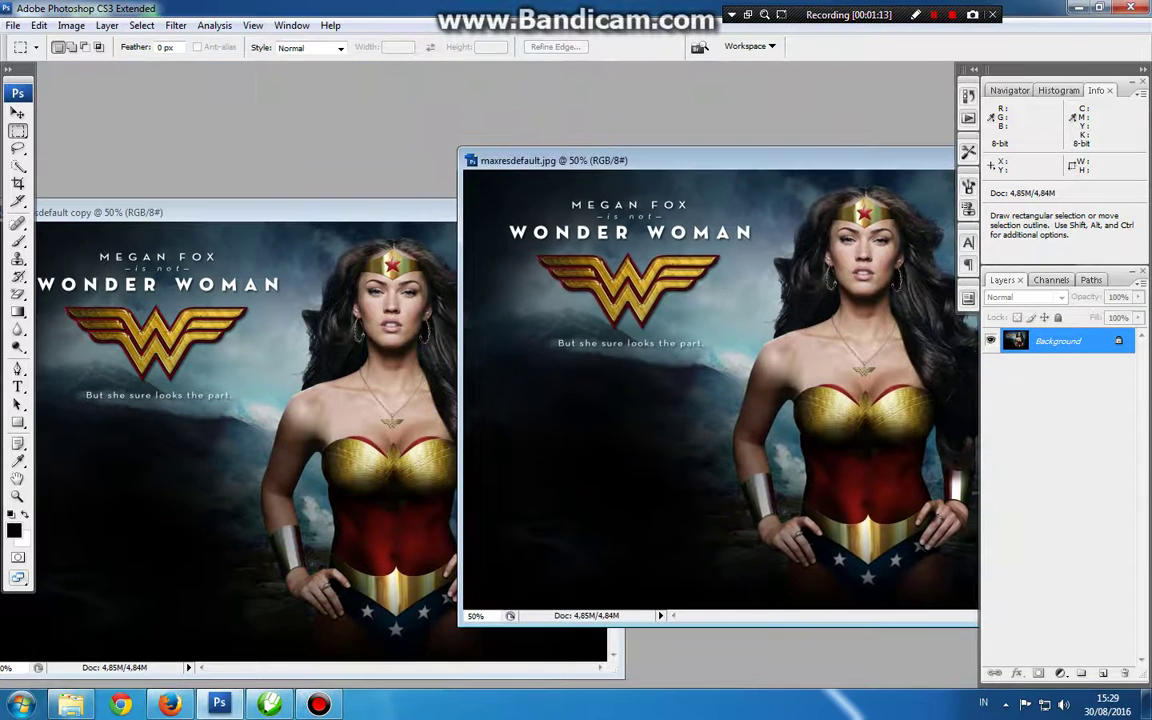
{"action": "left_click", "coordinate": [300, 212]}
{"action": "left_click_drag", "start_coordinate": [300, 212], "coordinate": [383, 153]}
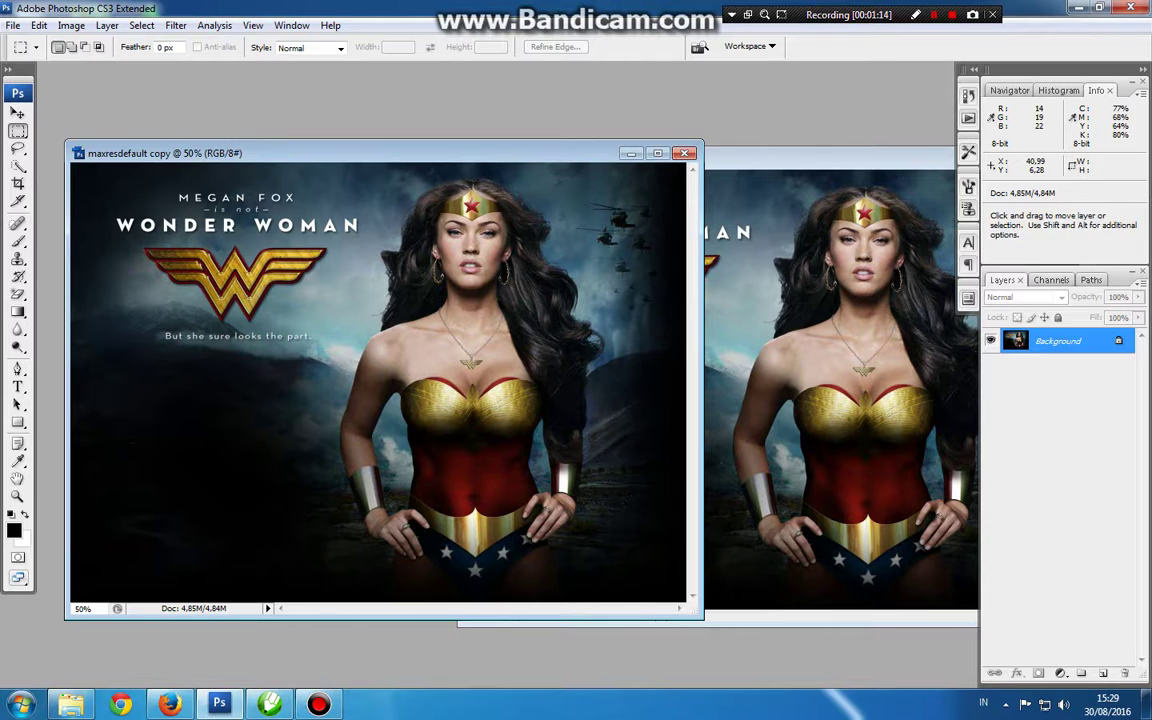
Step: Save the duplicate to the Desktop in Photoshop PSD format as "maxresdefault copy 2"
{"action": "key", "text": "ctrl+shift+s"}
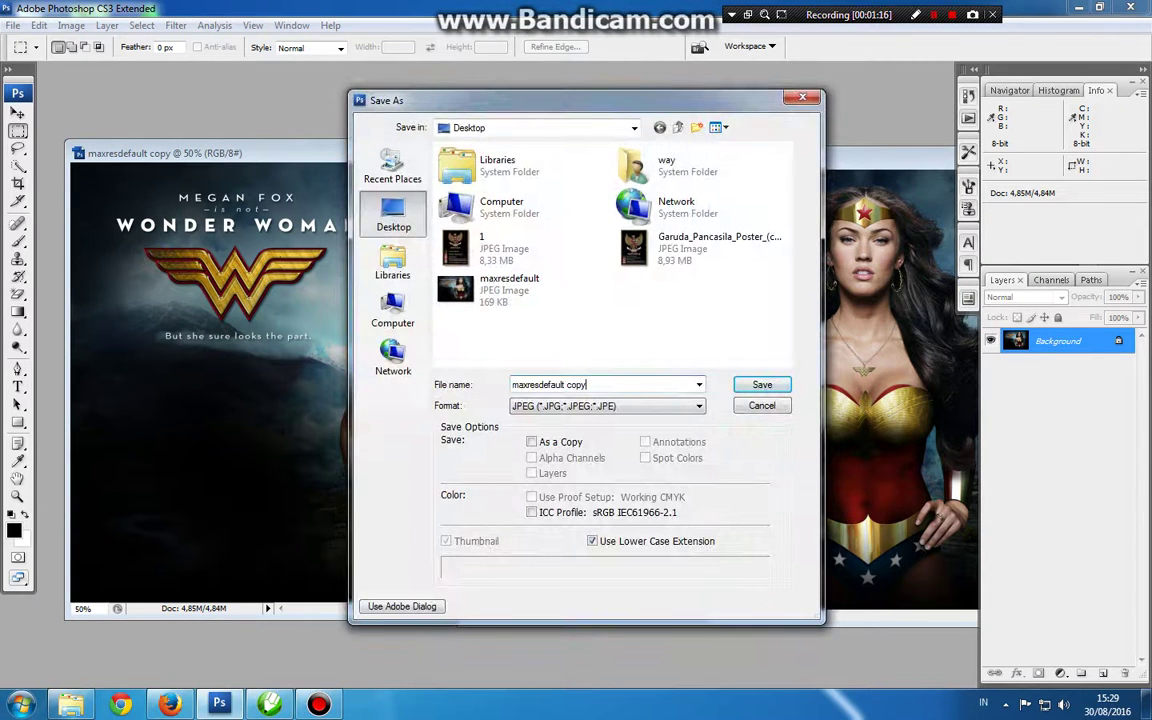
{"action": "left_click", "coordinate": [588, 385]}
{"action": "left_click", "coordinate": [607, 406]}
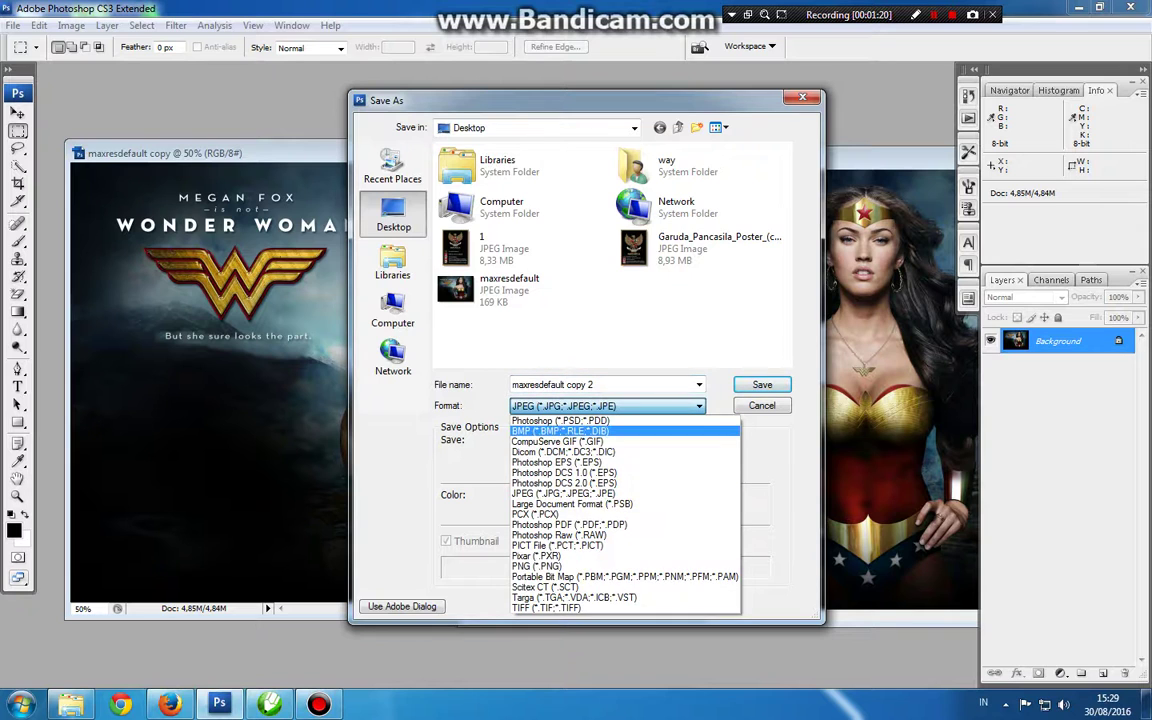
{"action": "left_click", "coordinate": [575, 419]}
{"action": "left_click", "coordinate": [762, 384]}
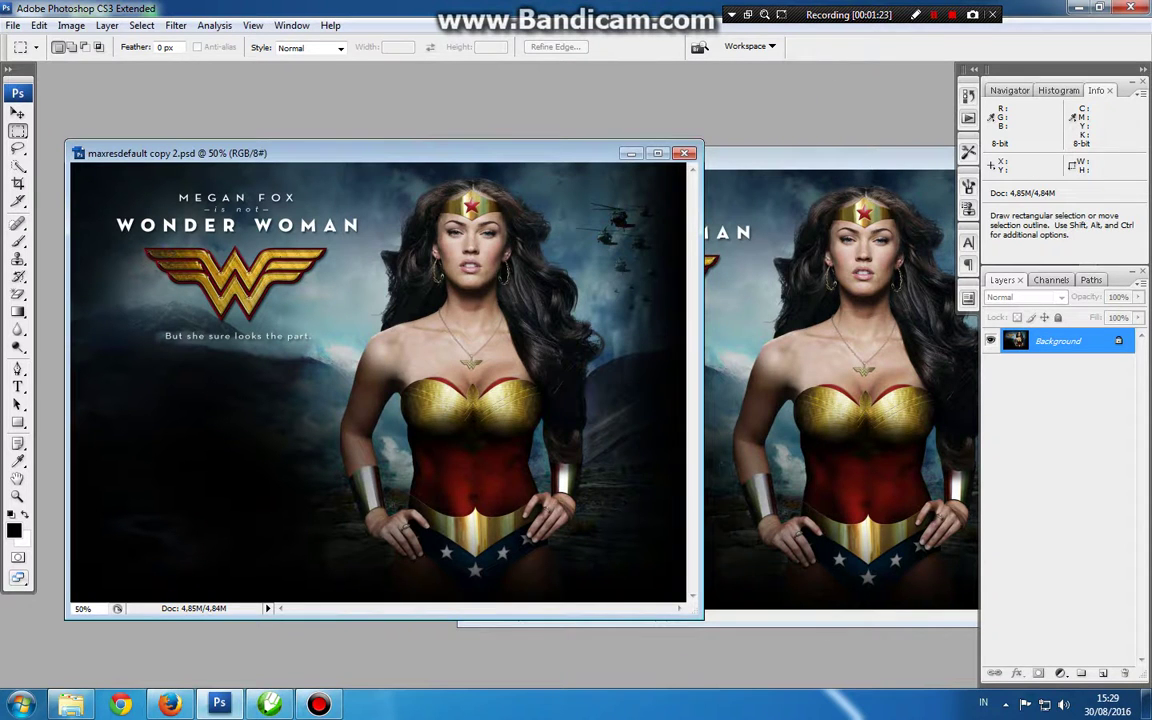
Step: Add a new alpha channel to the PSD and accept its Masked Areas options at 100% opacity
{"action": "left_click", "coordinate": [1050, 280]}
{"action": "left_click", "coordinate": [1102, 673]}
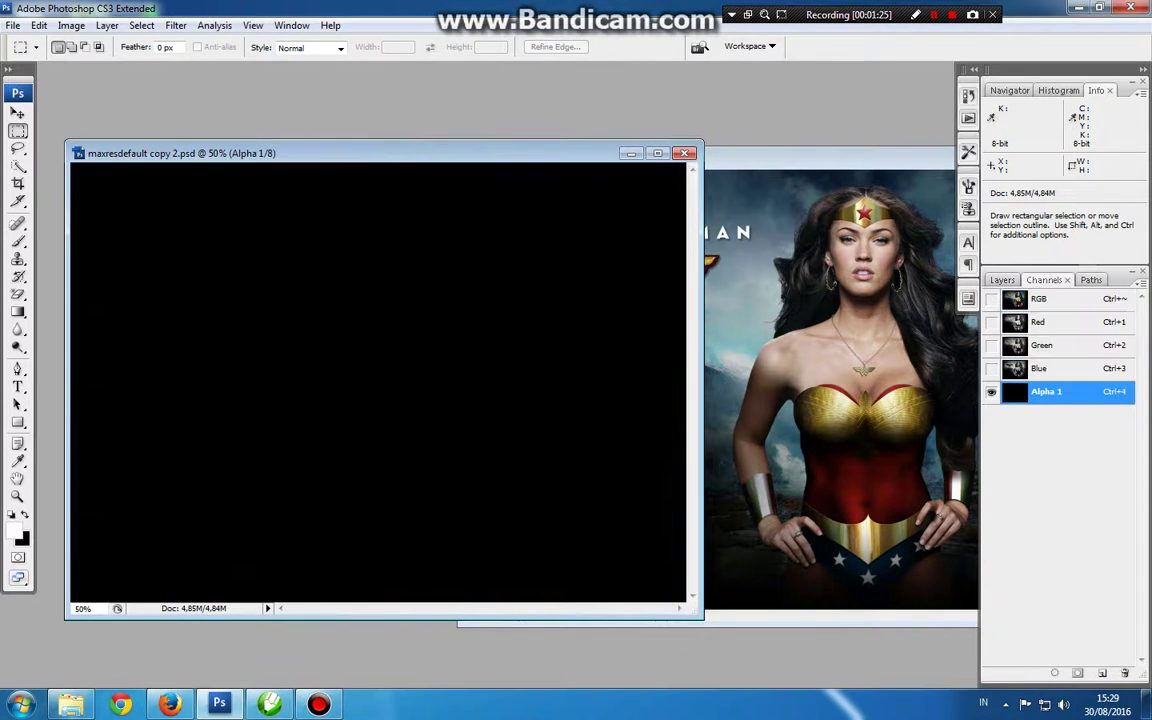
{"action": "double_click", "coordinate": [1016, 392]}
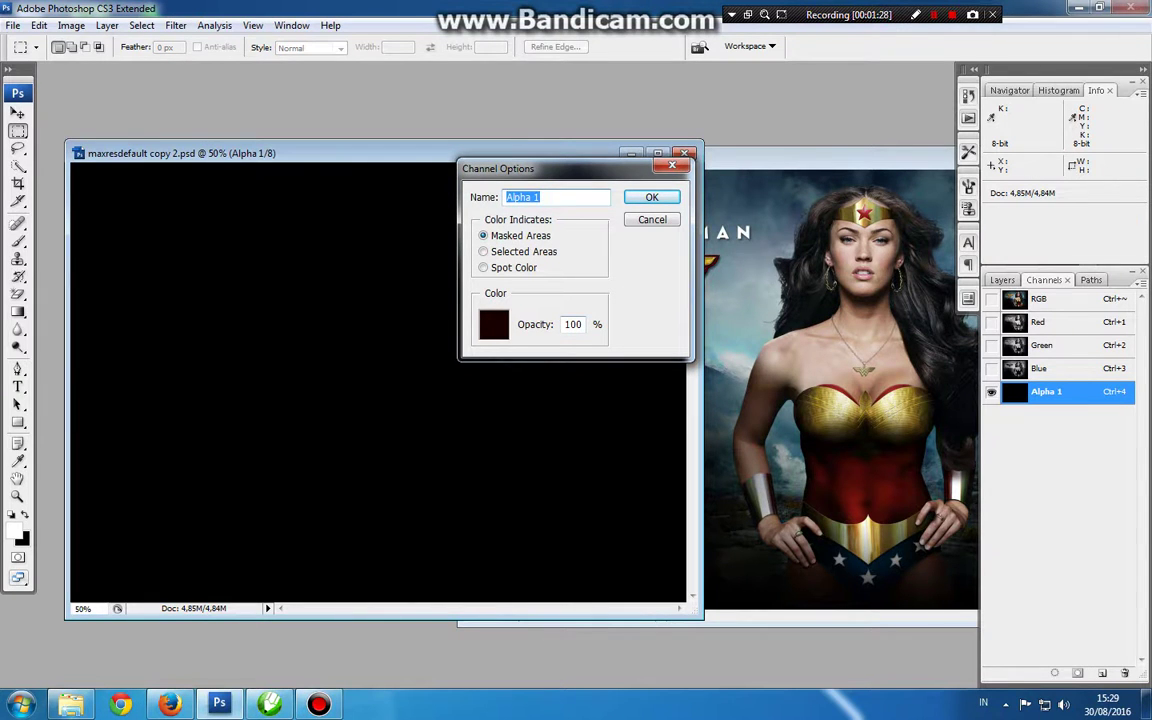
{"action": "key", "text": "Return"}
Step: Duplicate the Red channel within the same document with Invert enabled
{"action": "left_click", "coordinate": [1038, 322]}
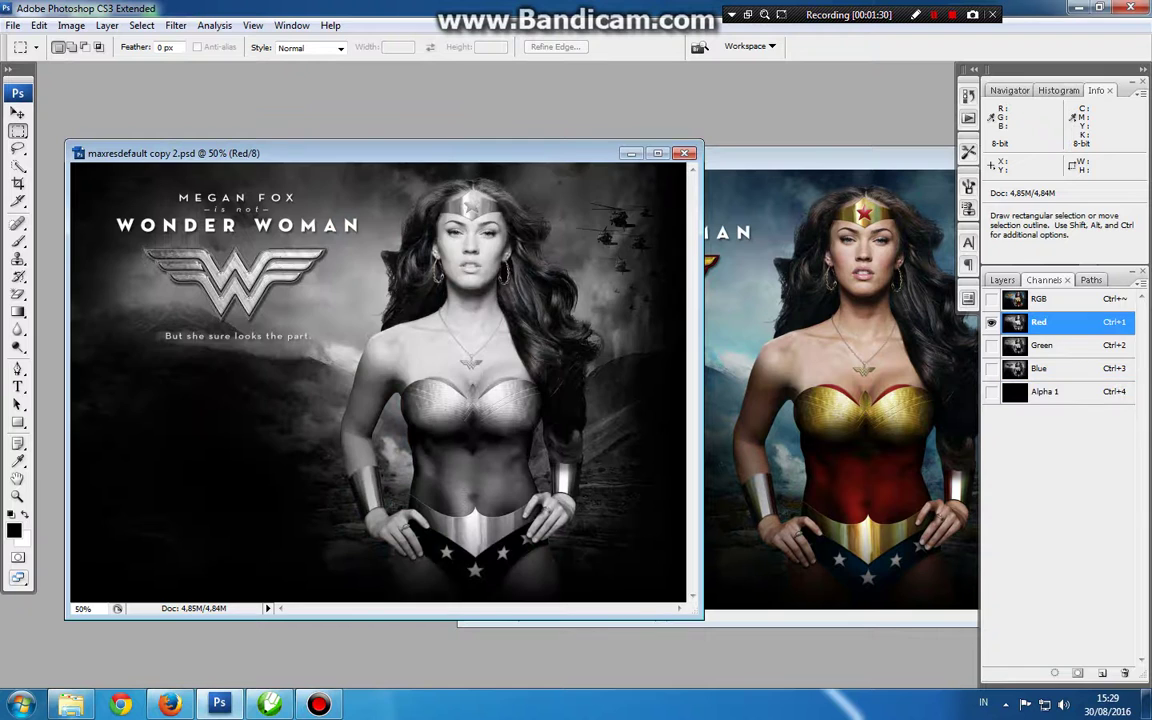
{"action": "right_click", "coordinate": [1020, 326]}
{"action": "left_click", "coordinate": [1064, 337]}
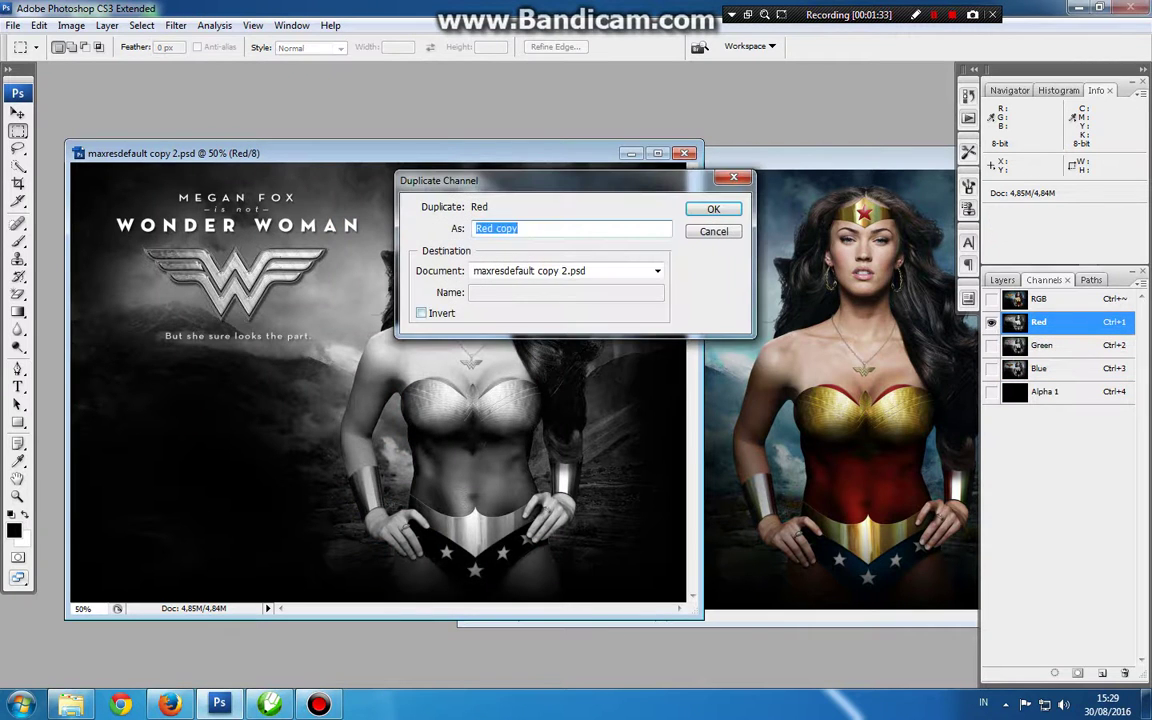
{"action": "key", "text": "alt+i"}
{"action": "key", "text": "Return"}
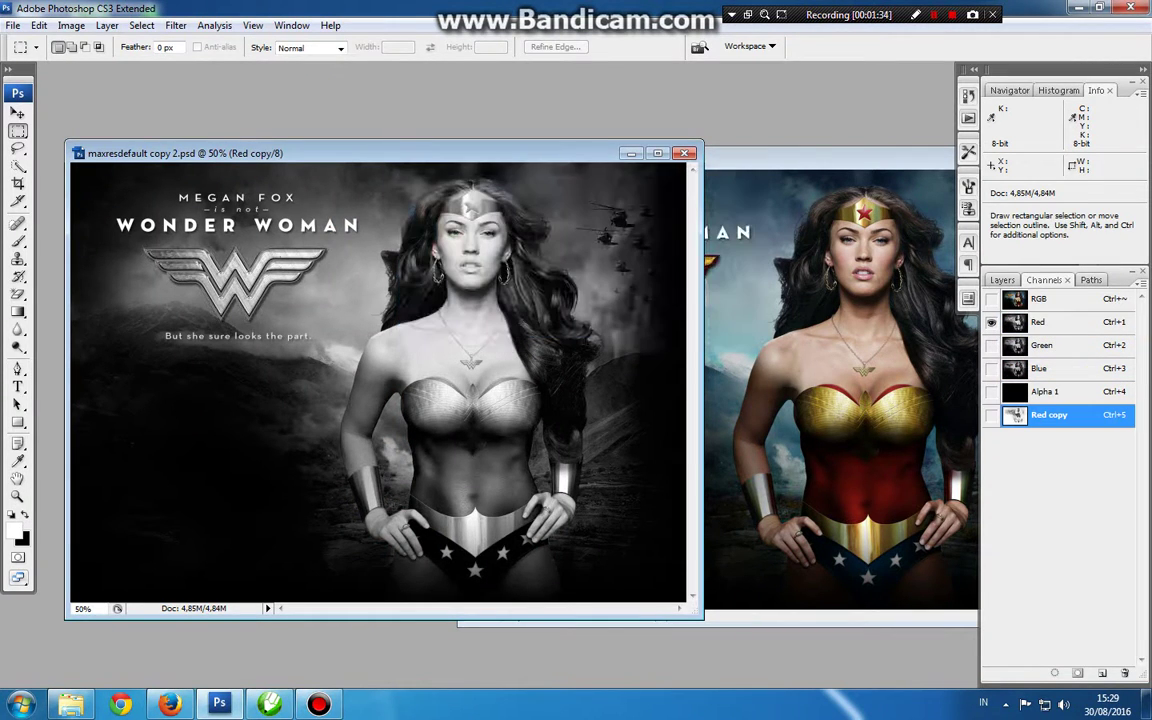
Step: Rename the Red copy channel "Puith 1" and the Alpha 1 channel "kain Hitam"
{"action": "double_click", "coordinate": [1049, 415]}
{"action": "type", "text": "Puith 1"}
{"action": "key", "text": "Return"}
{"action": "double_click", "coordinate": [1045, 392]}
{"action": "type", "text": "k"}
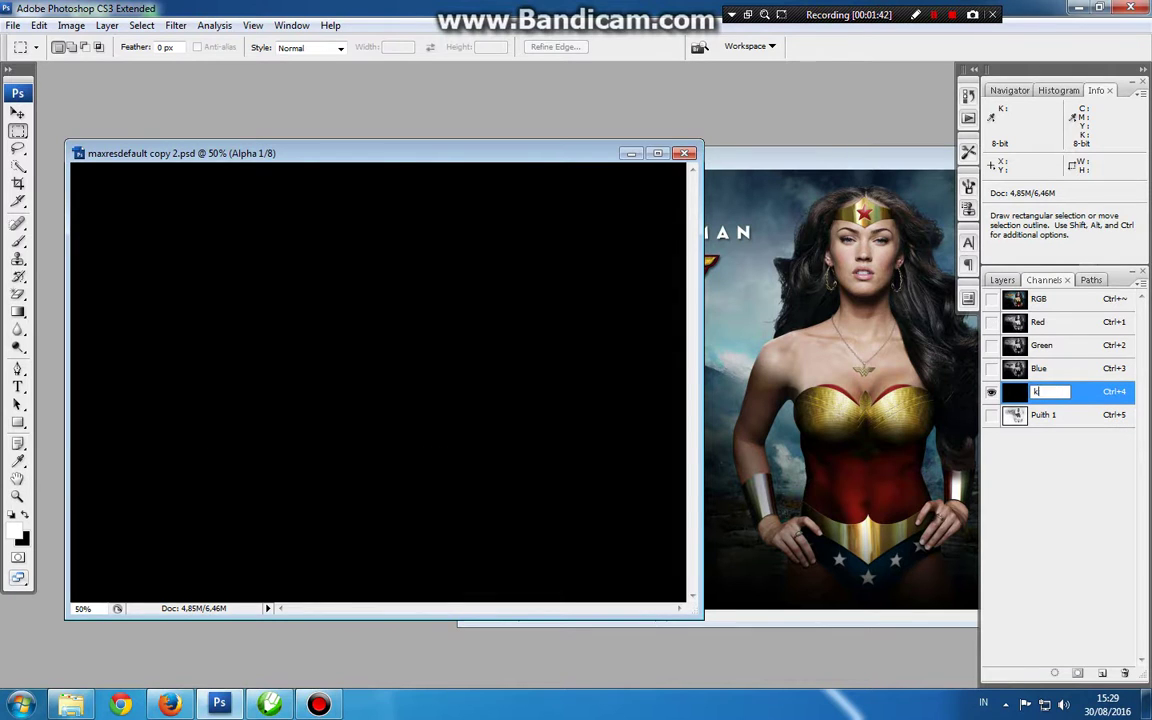
{"action": "type", "text": "ain Hitam"}
{"action": "key", "text": "Return"}
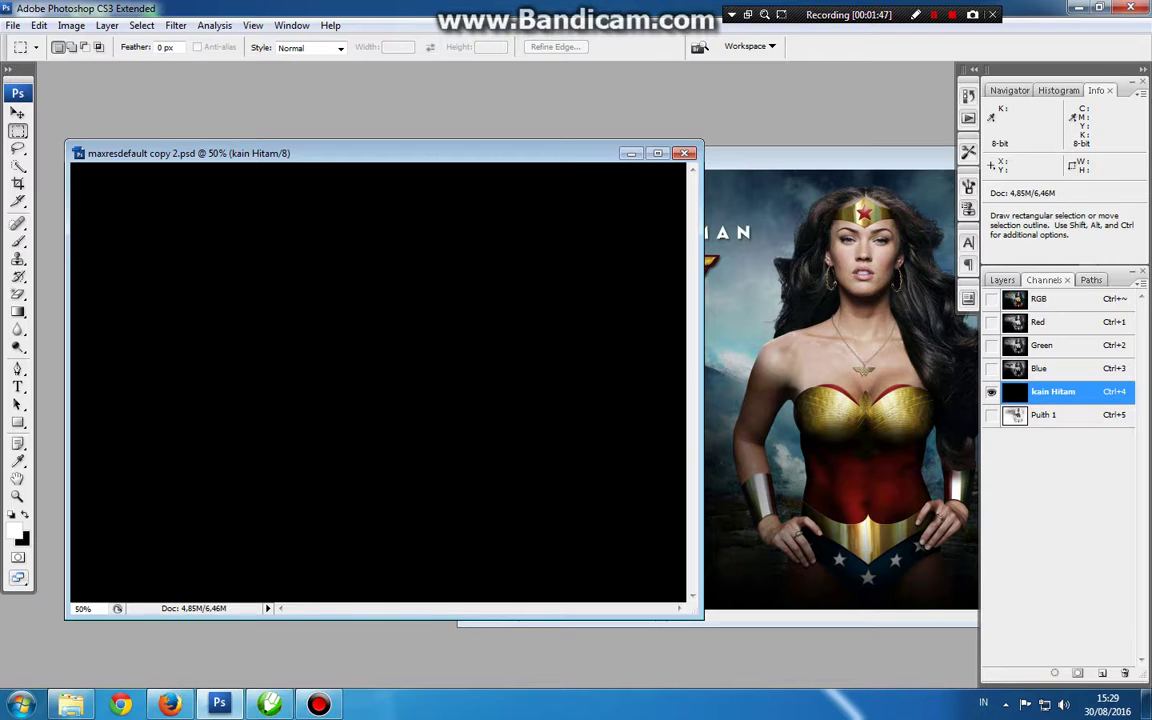
Step: Show Puith 1 together with kain Hitam and make Puith 1 a spot colour channel with colour fffdfd and 85% solidity
{"action": "left_click", "coordinate": [991, 415]}
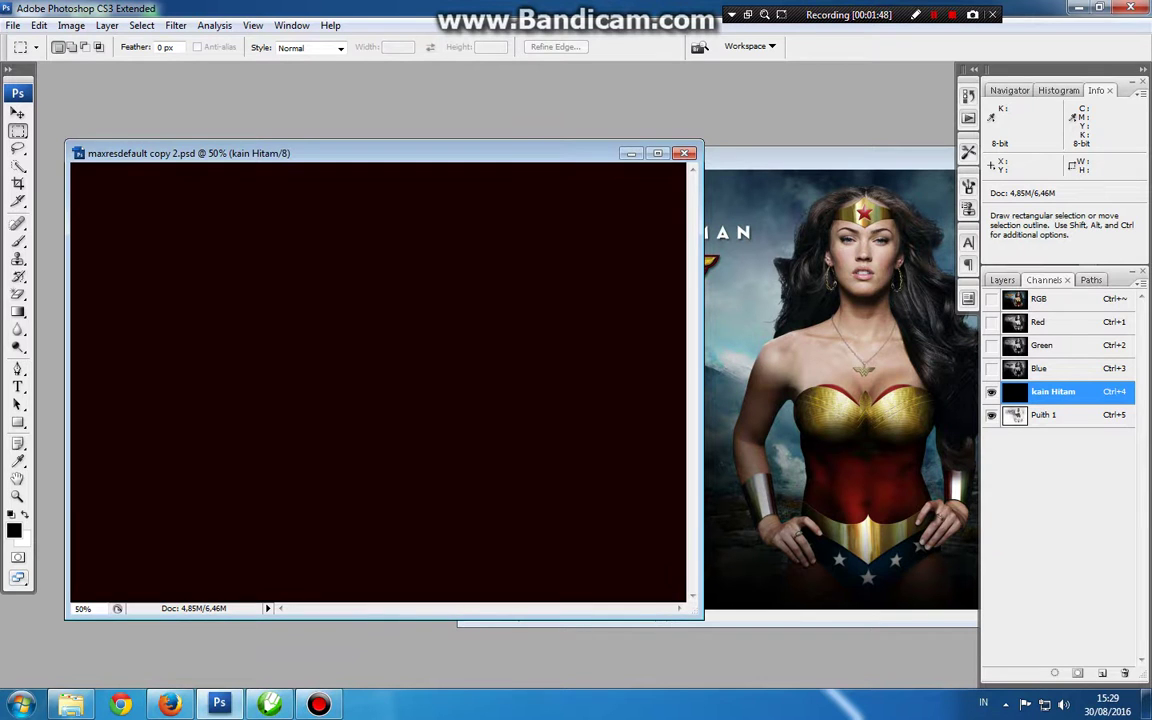
{"action": "left_click", "coordinate": [1043, 415]}
{"action": "double_click", "coordinate": [1015, 415]}
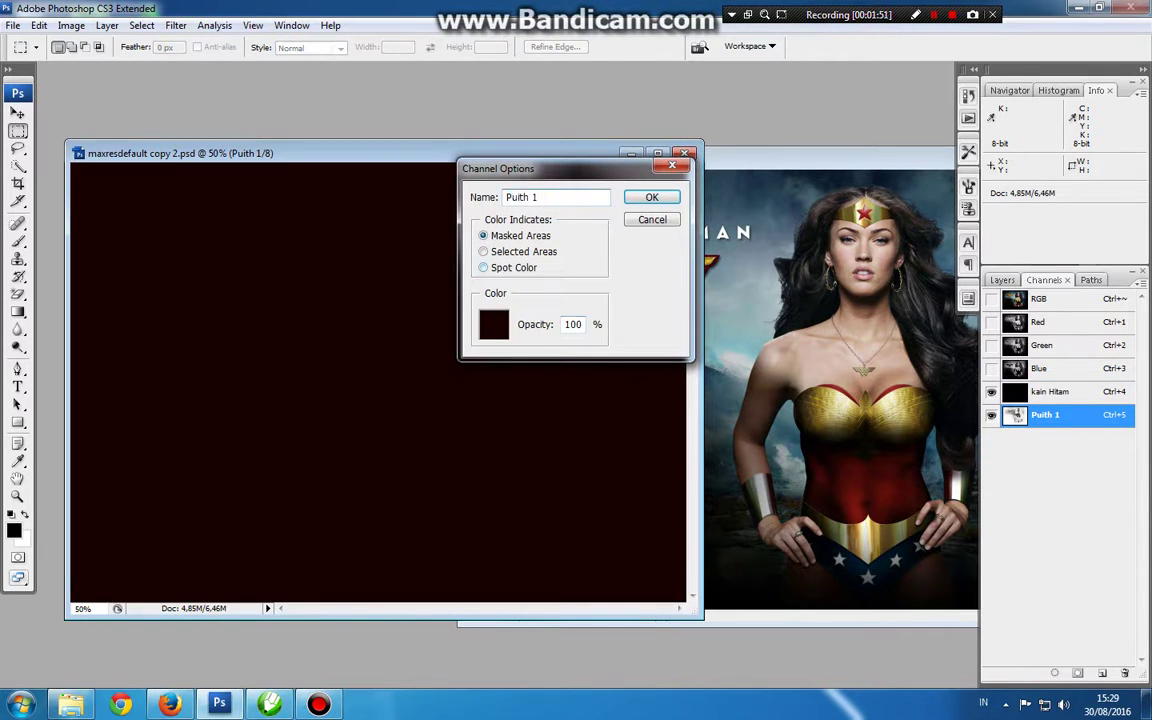
{"action": "left_click", "coordinate": [483, 267]}
{"action": "left_click", "coordinate": [493, 324]}
{"action": "left_click", "coordinate": [371, 178]}
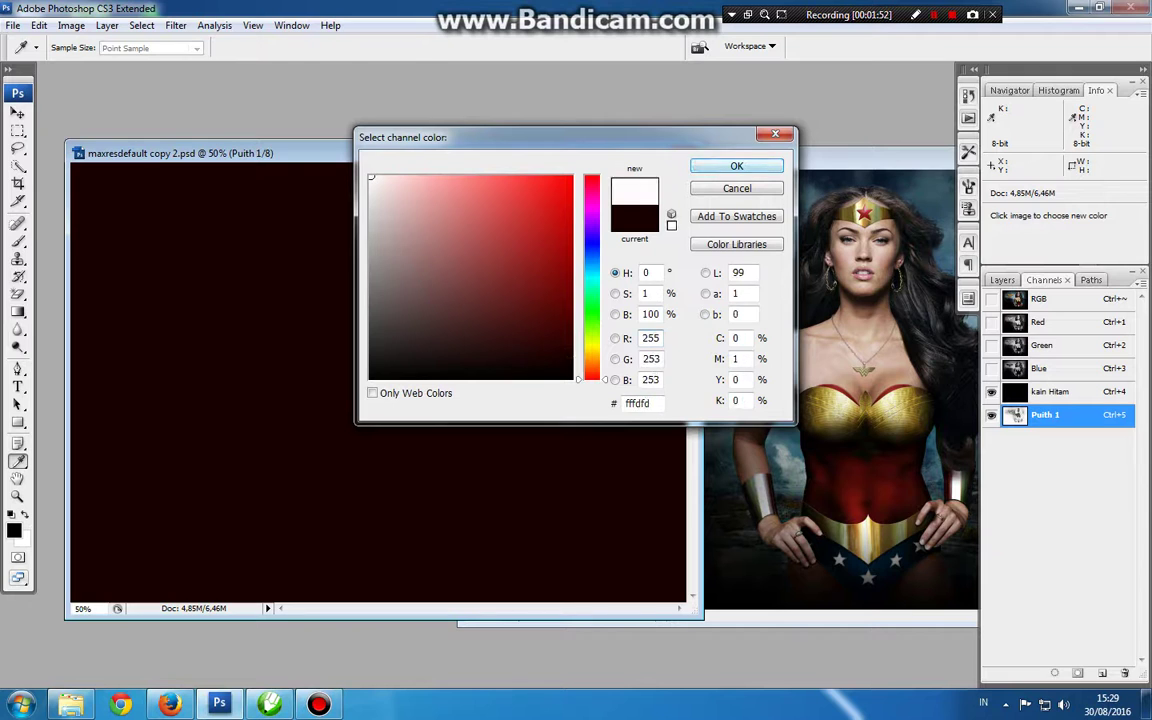
{"action": "key", "text": "Return"}
{"action": "key", "text": "Tab"}
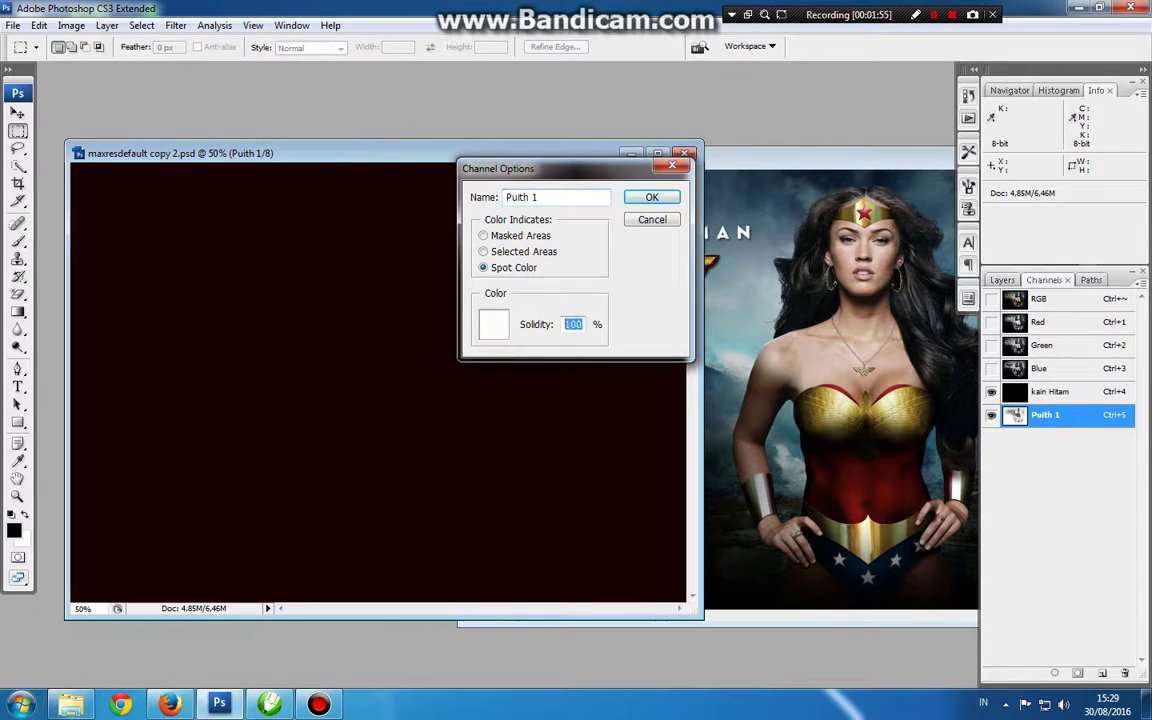
{"action": "type", "text": "85"}
{"action": "key", "text": "Return"}
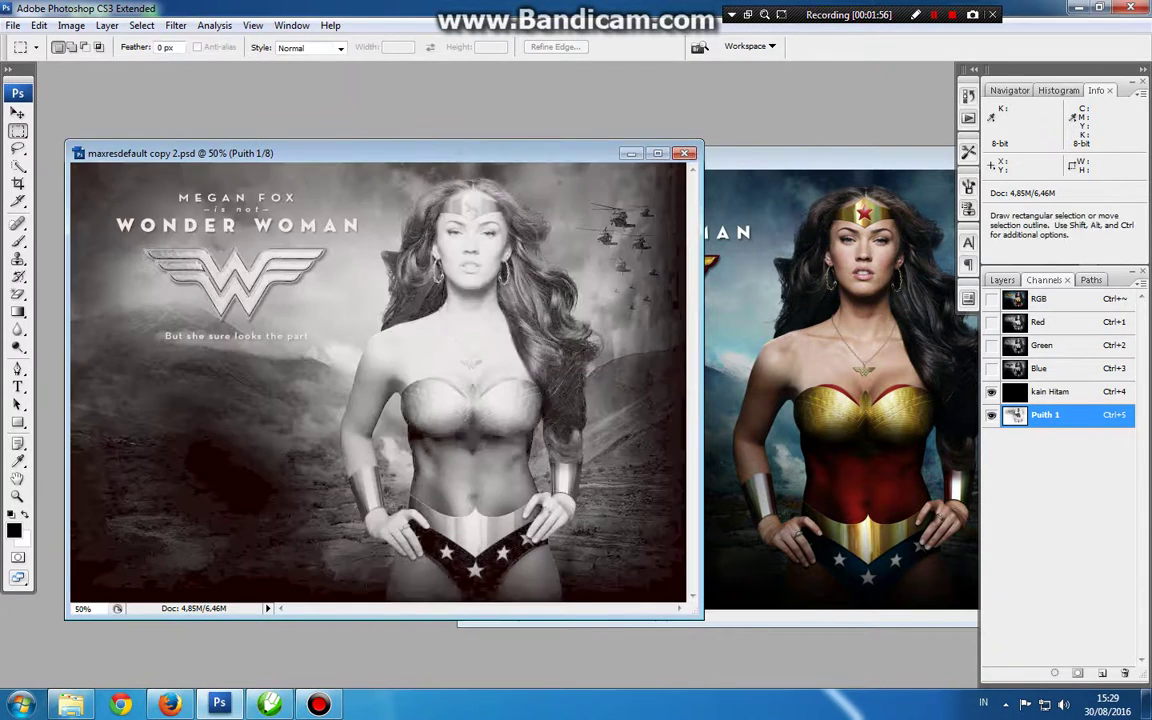
Step: Select the composite image's Reds using Color Range with Invert enabled, save the selection as a new channel and deselect
{"action": "key", "text": "ctrl+grave"}
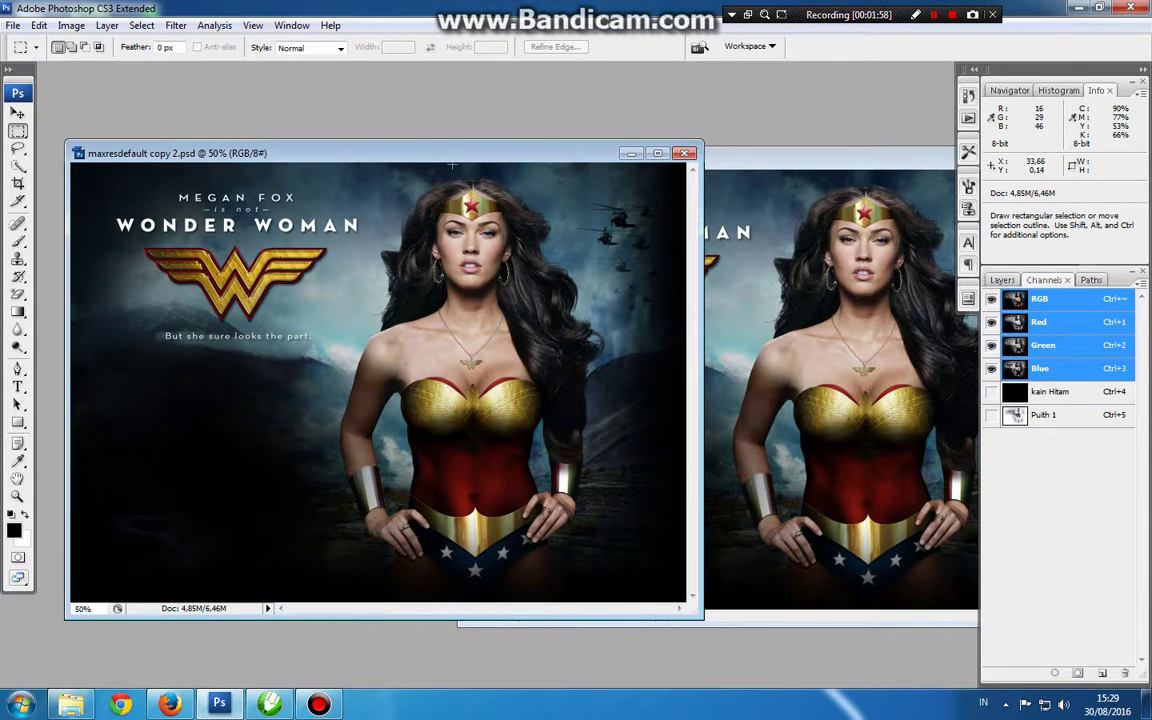
{"action": "left_click", "coordinate": [141, 25]}
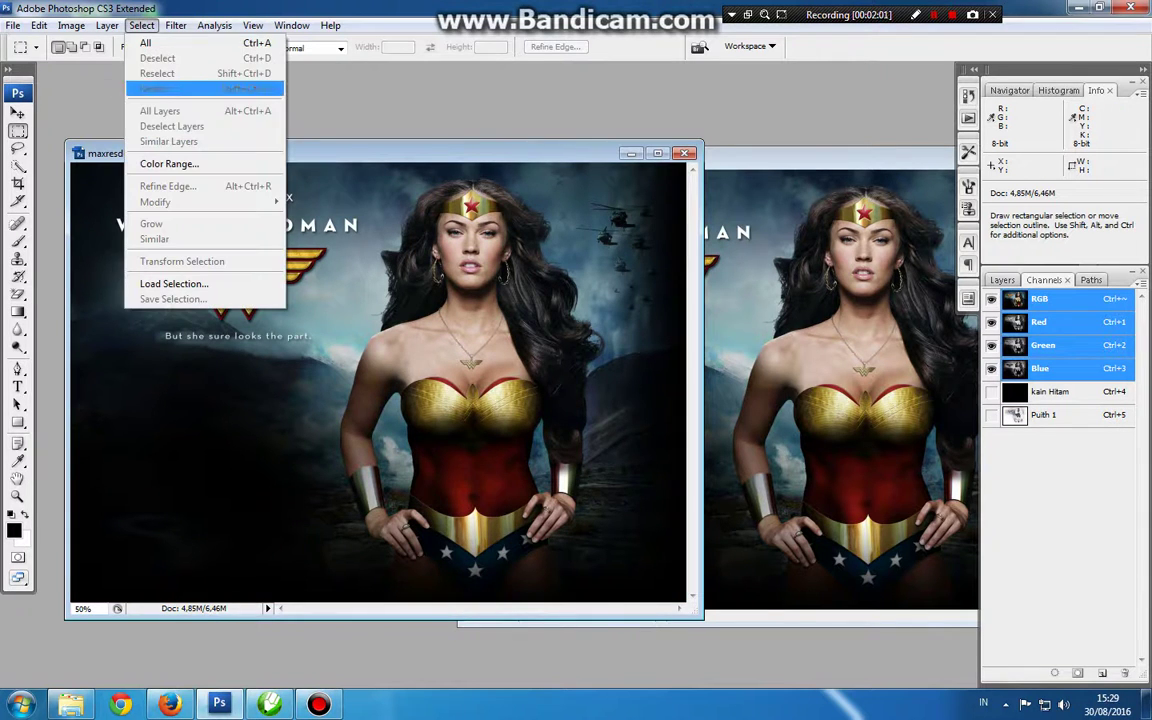
{"action": "left_click", "coordinate": [169, 163]}
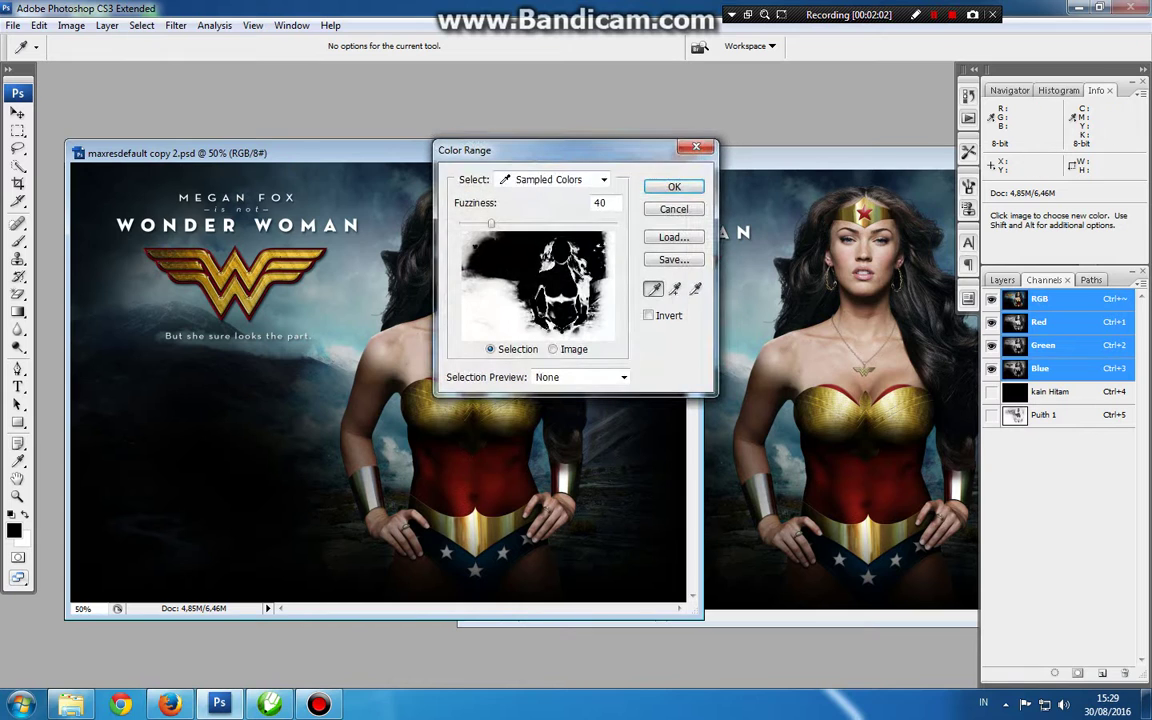
{"action": "left_click", "coordinate": [555, 179]}
{"action": "scroll", "coordinate": [540, 240], "scroll_direction": "up", "scroll_amount": 2}
{"action": "left_click", "coordinate": [527, 214]}
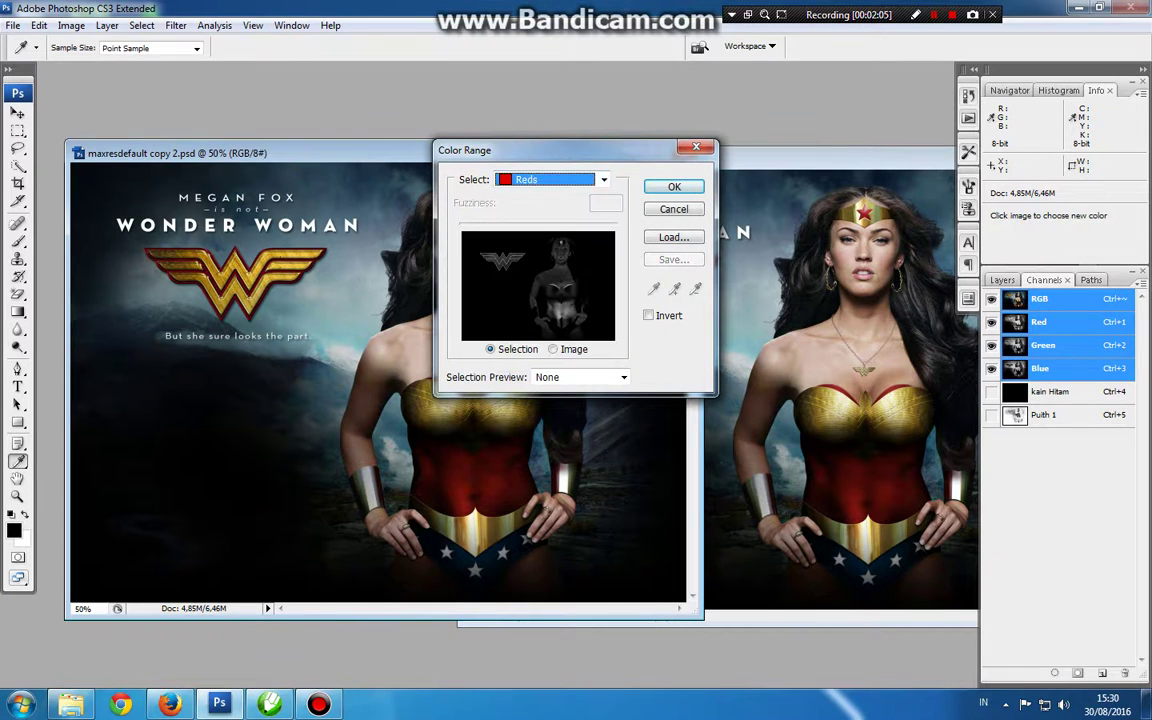
{"action": "left_click", "coordinate": [648, 315]}
{"action": "key", "text": "Return"}
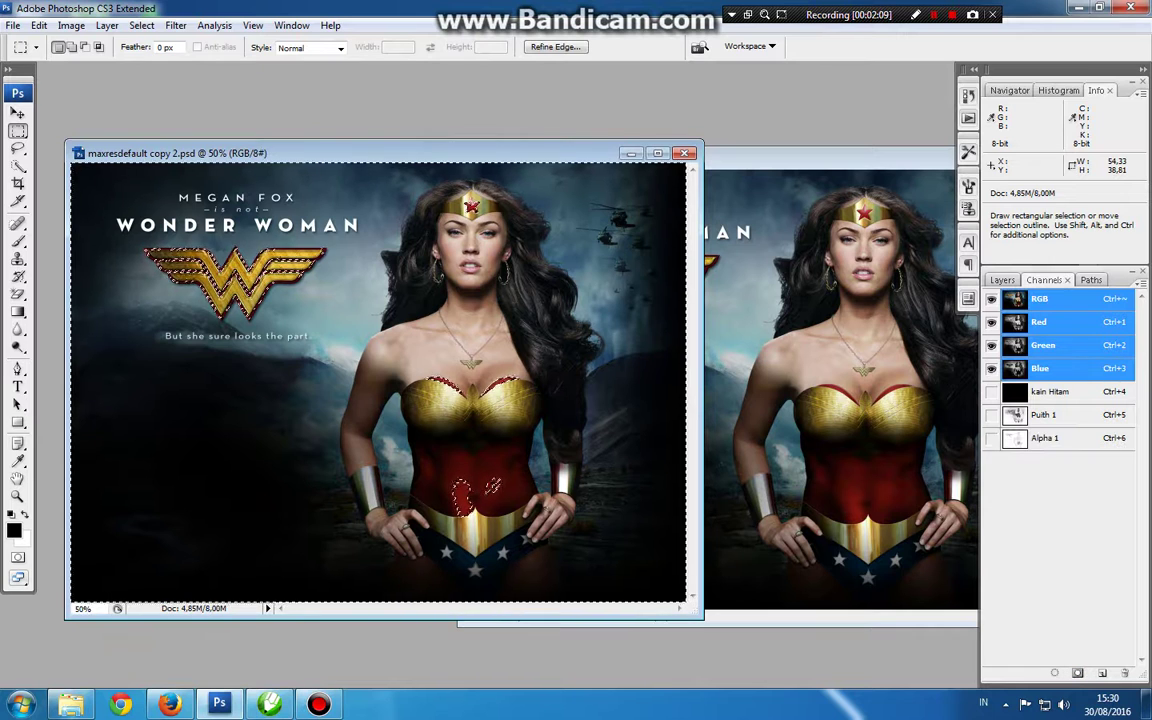
{"action": "key", "text": "ctrl+d"}
Step: Make the new reds channel a spot colour channel with 10% solidity and show it together with Puith 1 and kain Hitam
{"action": "double_click", "coordinate": [1016, 438]}
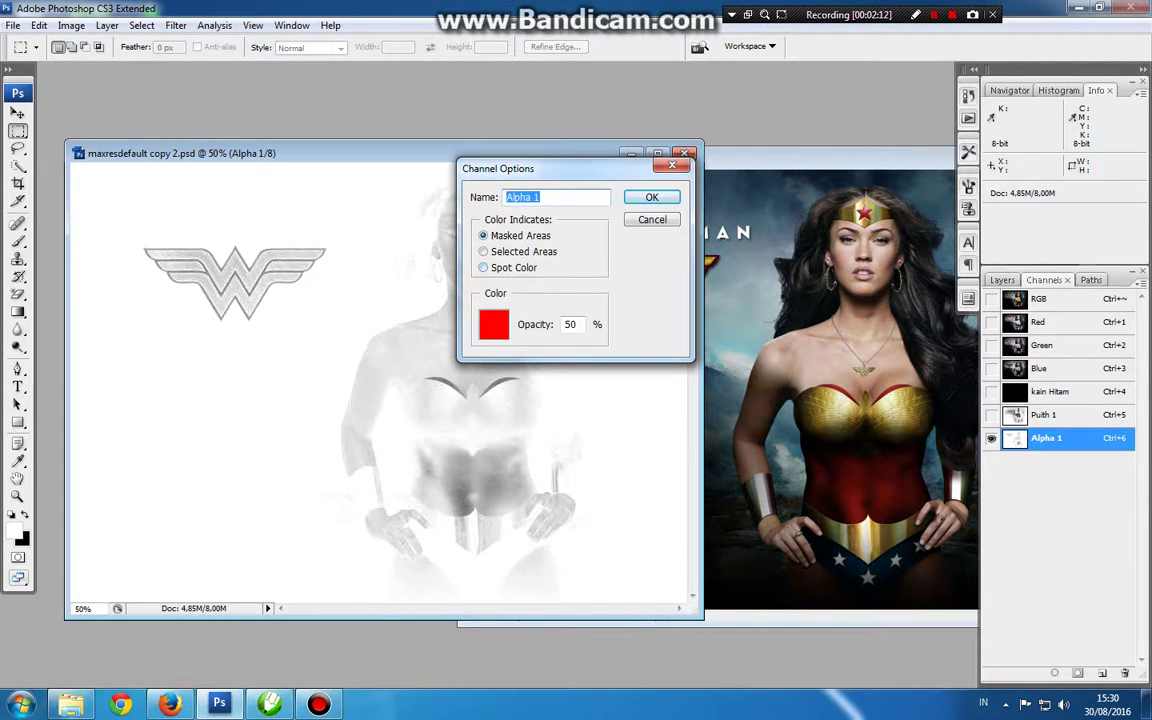
{"action": "left_click", "coordinate": [484, 268]}
{"action": "left_click", "coordinate": [483, 235]}
{"action": "left_click", "coordinate": [483, 267]}
{"action": "key", "text": "Tab"}
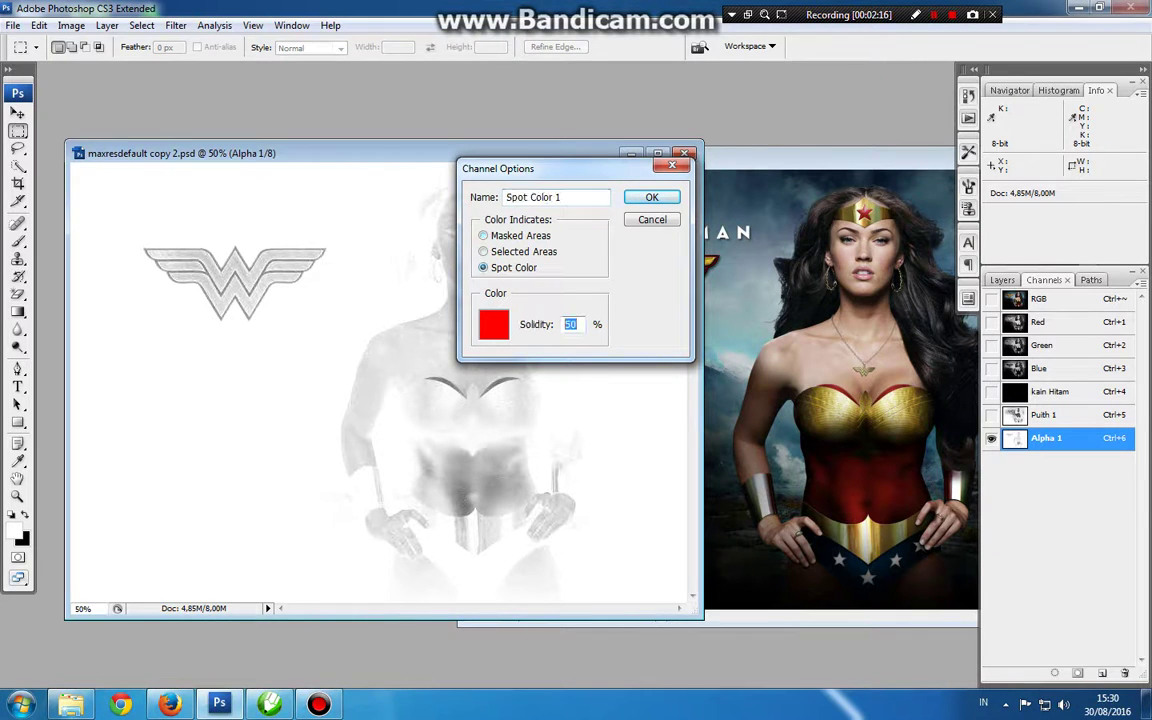
{"action": "type", "text": "10"}
{"action": "key", "text": "Return"}
{"action": "left_click", "coordinate": [991, 415]}
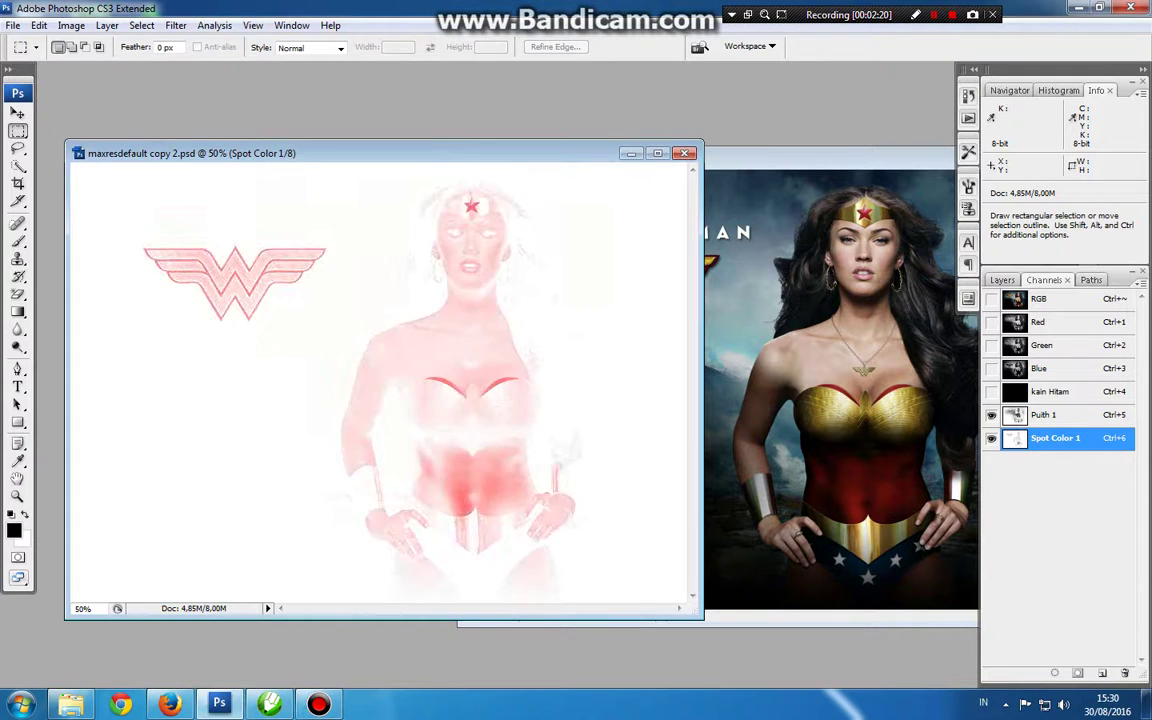
{"action": "left_click", "coordinate": [991, 392]}
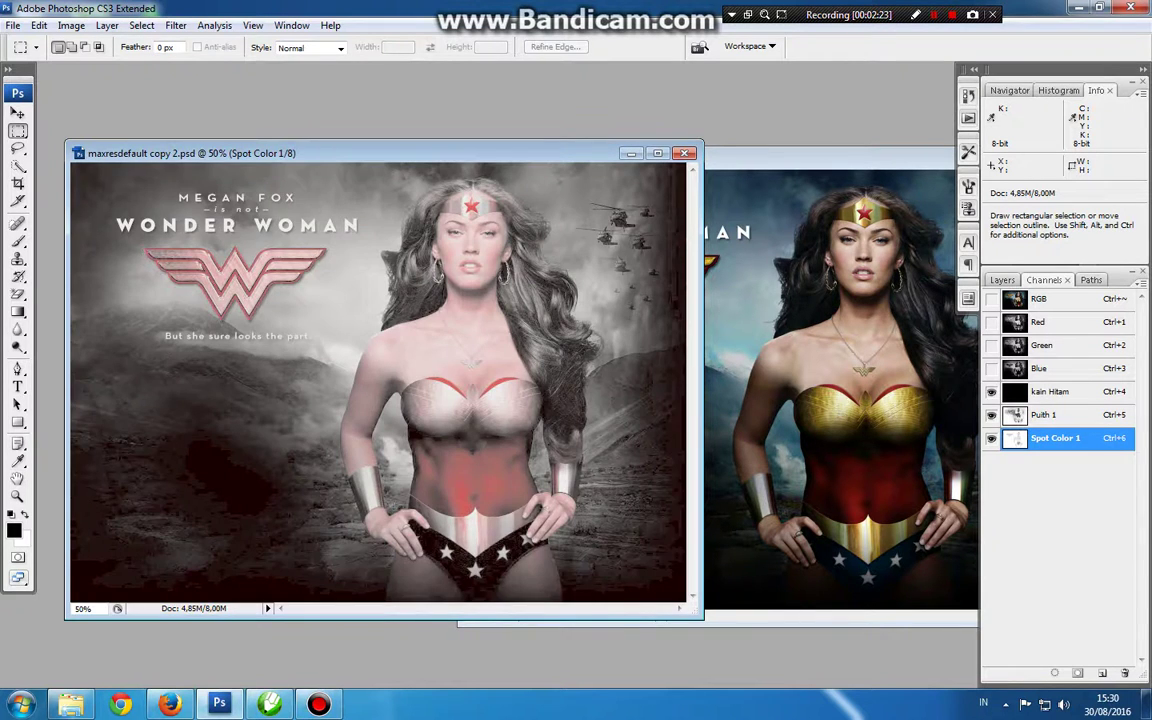
Step: Select the composite image's Yellows using an inverted Color Range, save the selection as a new channel and deselect
{"action": "left_click", "coordinate": [1040, 298]}
{"action": "left_click", "coordinate": [141, 25]}
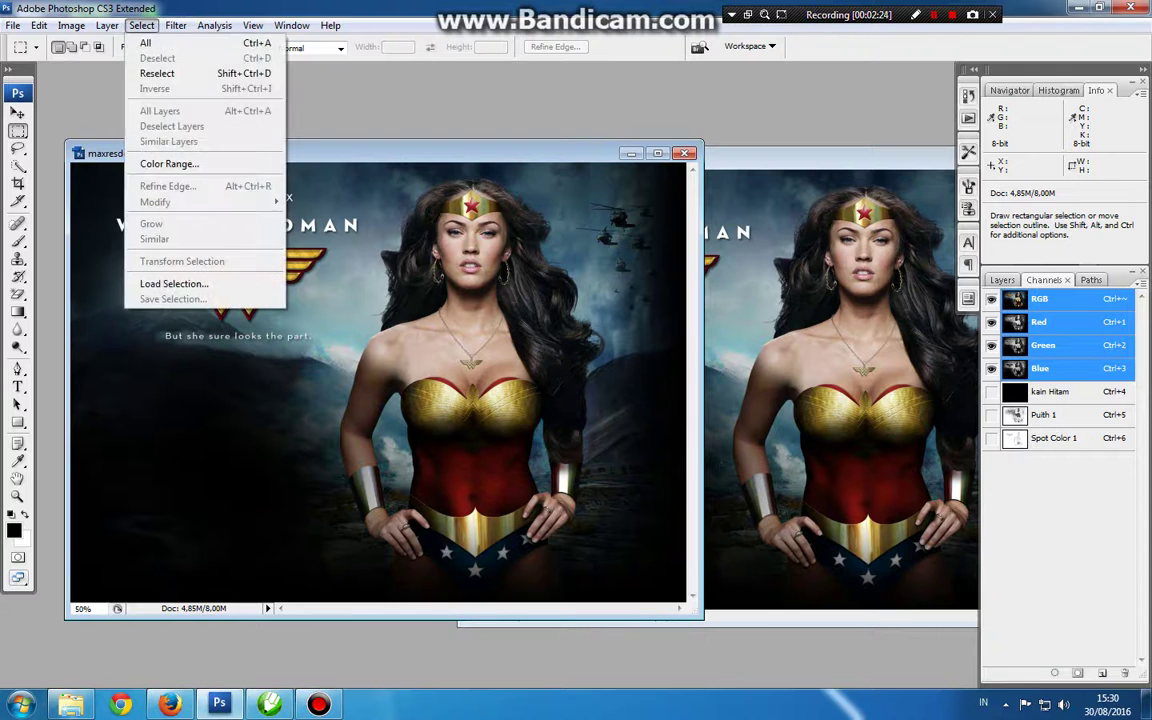
{"action": "left_click", "coordinate": [169, 163]}
{"action": "left_click", "coordinate": [555, 179]}
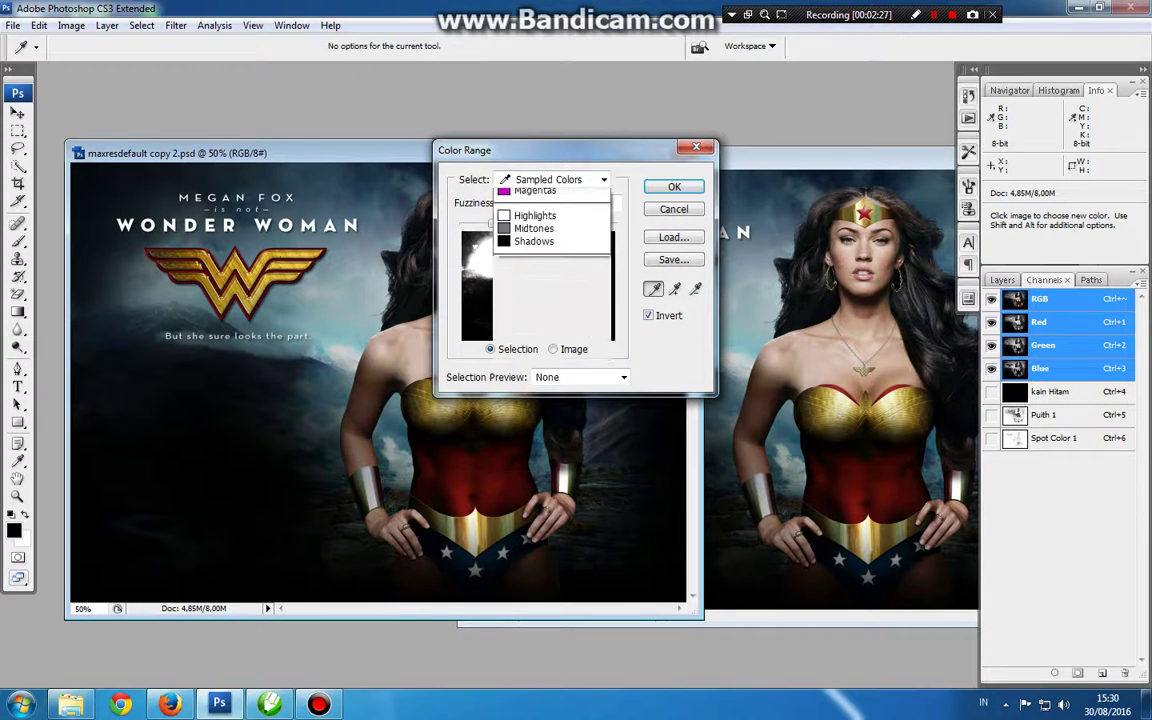
{"action": "left_click", "coordinate": [530, 233]}
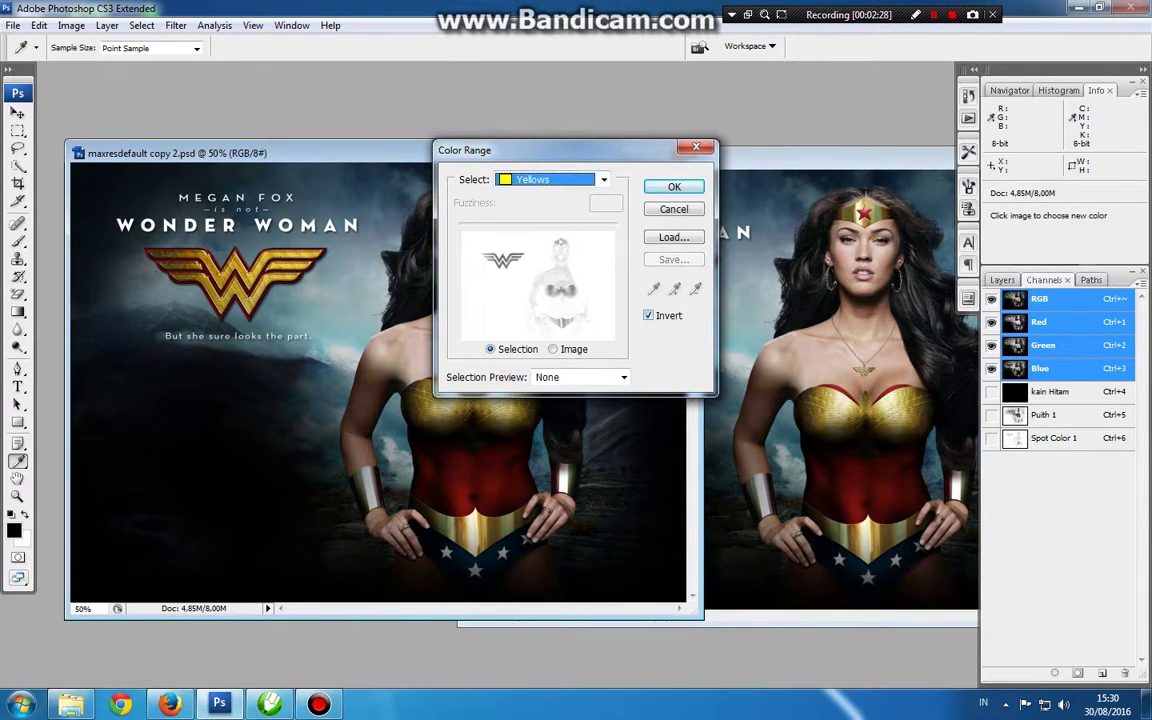
{"action": "key", "text": "Return"}
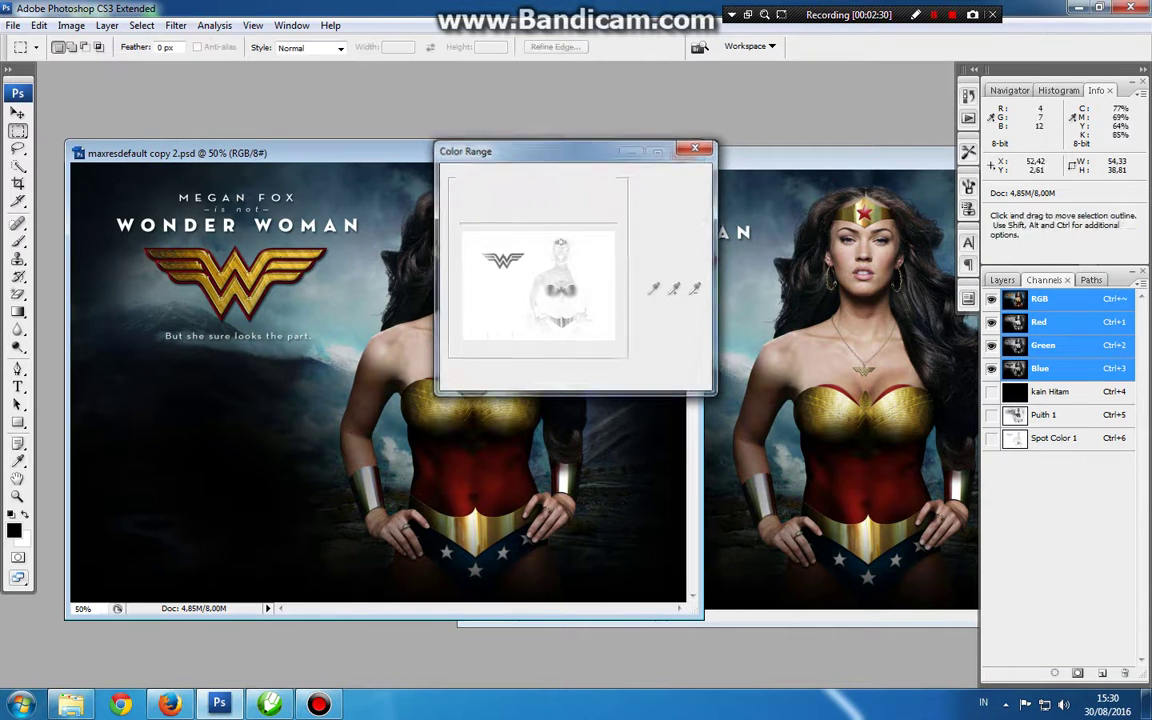
{"action": "left_click", "coordinate": [1077, 673]}
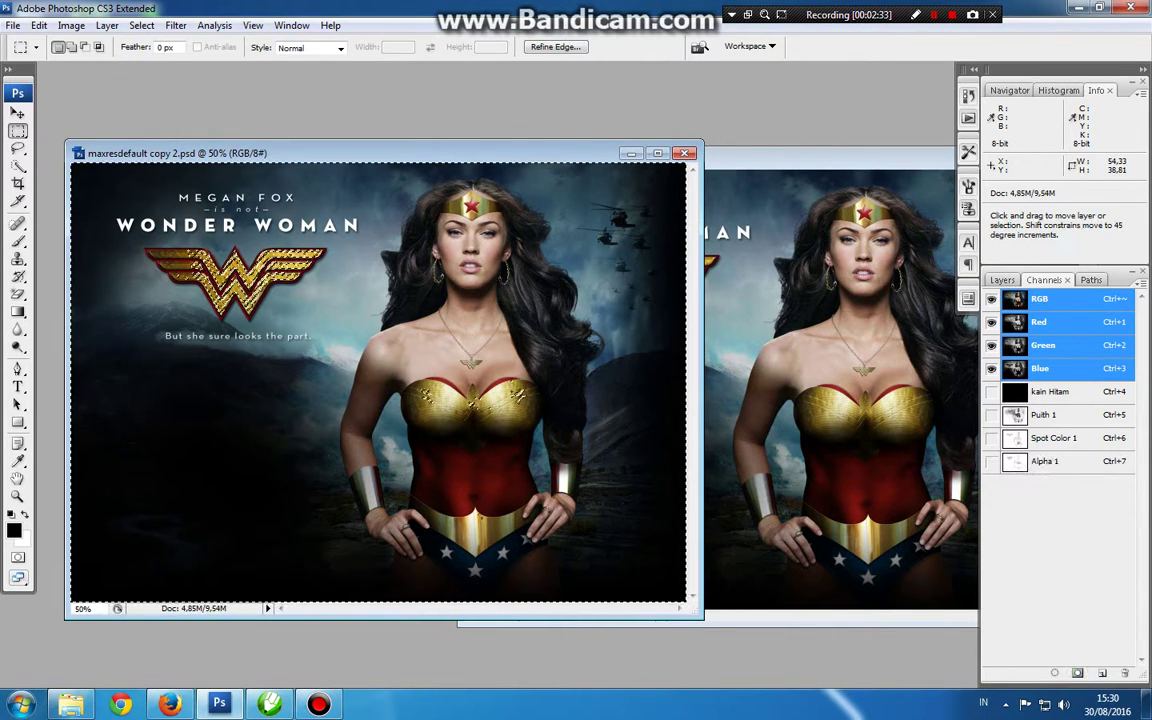
{"action": "key", "text": "ctrl+d"}
Step: Make the new yellows channel a spot colour channel with the colour C 0, M 0, Y 100, K 0
{"action": "double_click", "coordinate": [1015, 461]}
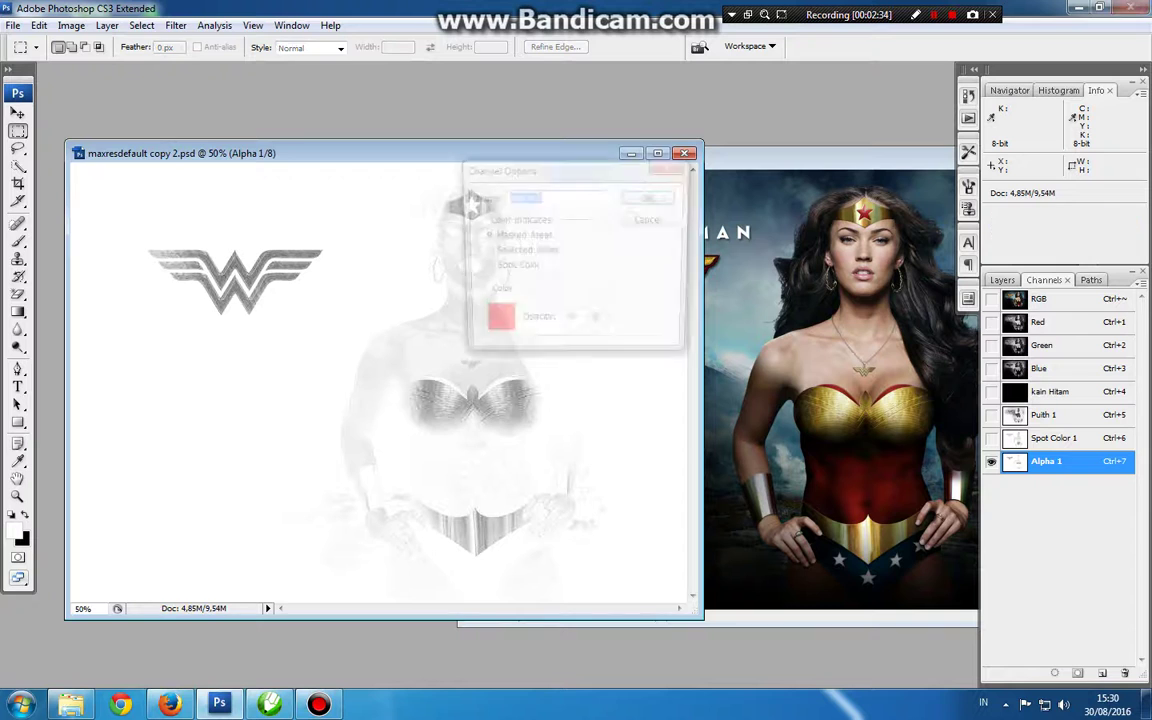
{"action": "left_click", "coordinate": [484, 268]}
{"action": "left_click", "coordinate": [493, 324]}
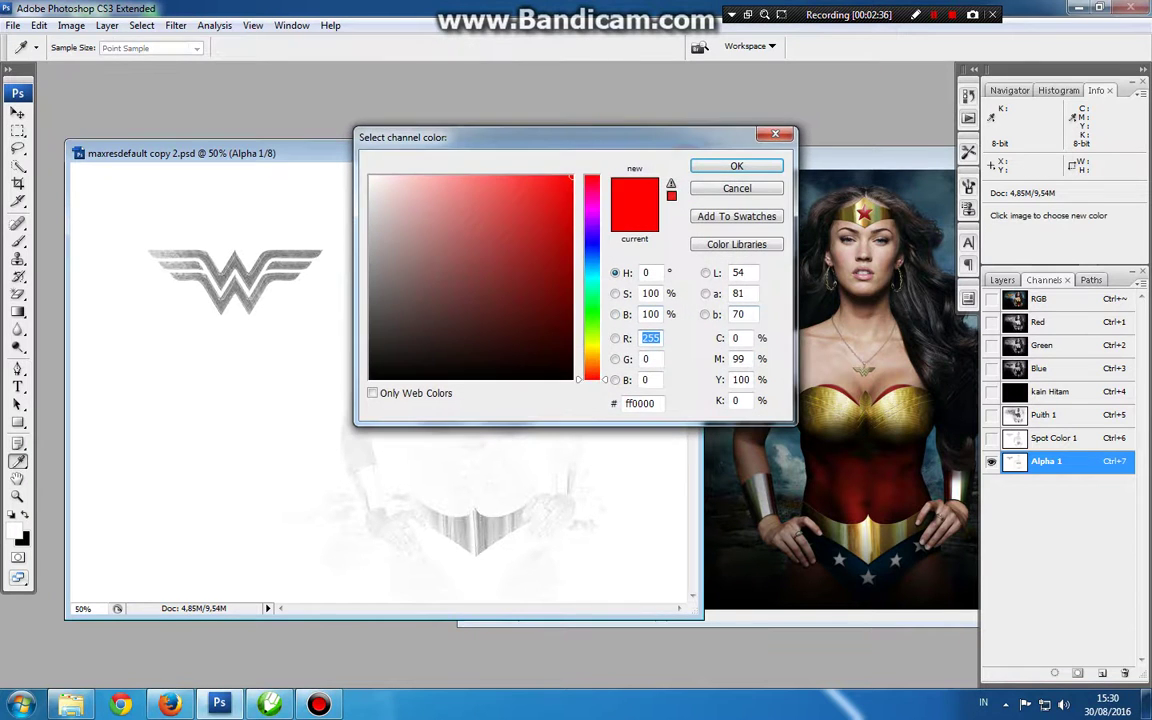
{"action": "double_click", "coordinate": [738, 359]}
{"action": "type", "text": "0"}
{"action": "key", "text": "Tab"}
{"action": "type", "text": "0"}
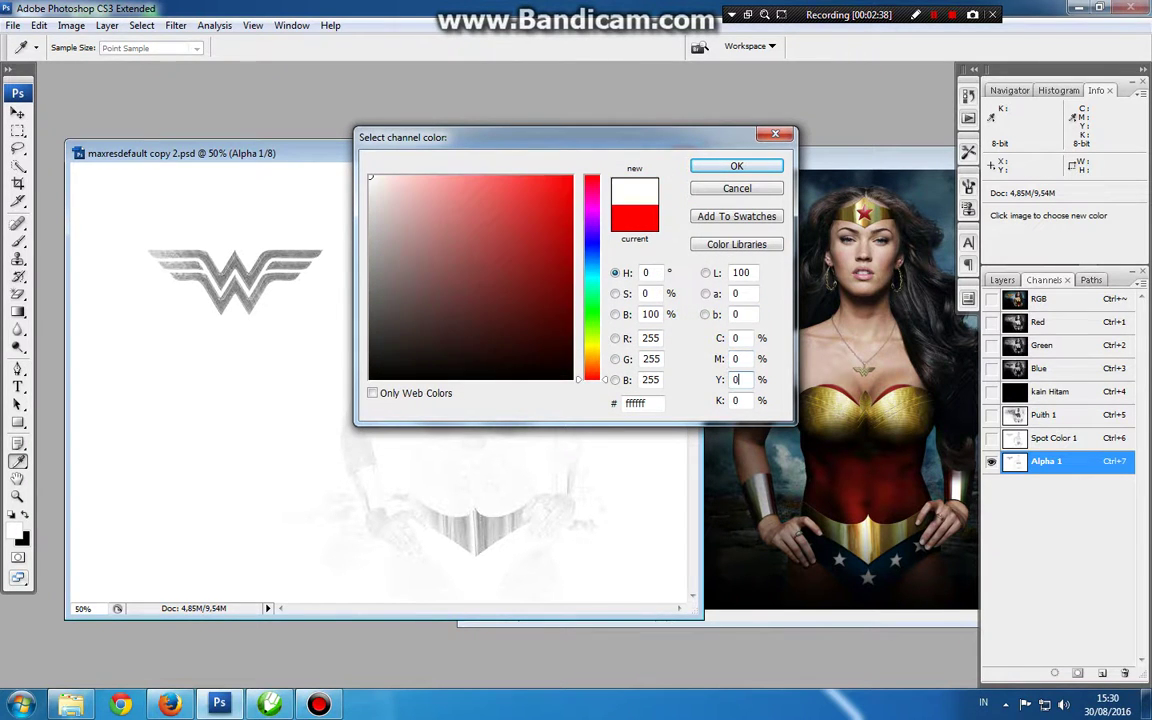
{"action": "type", "text": "100"}
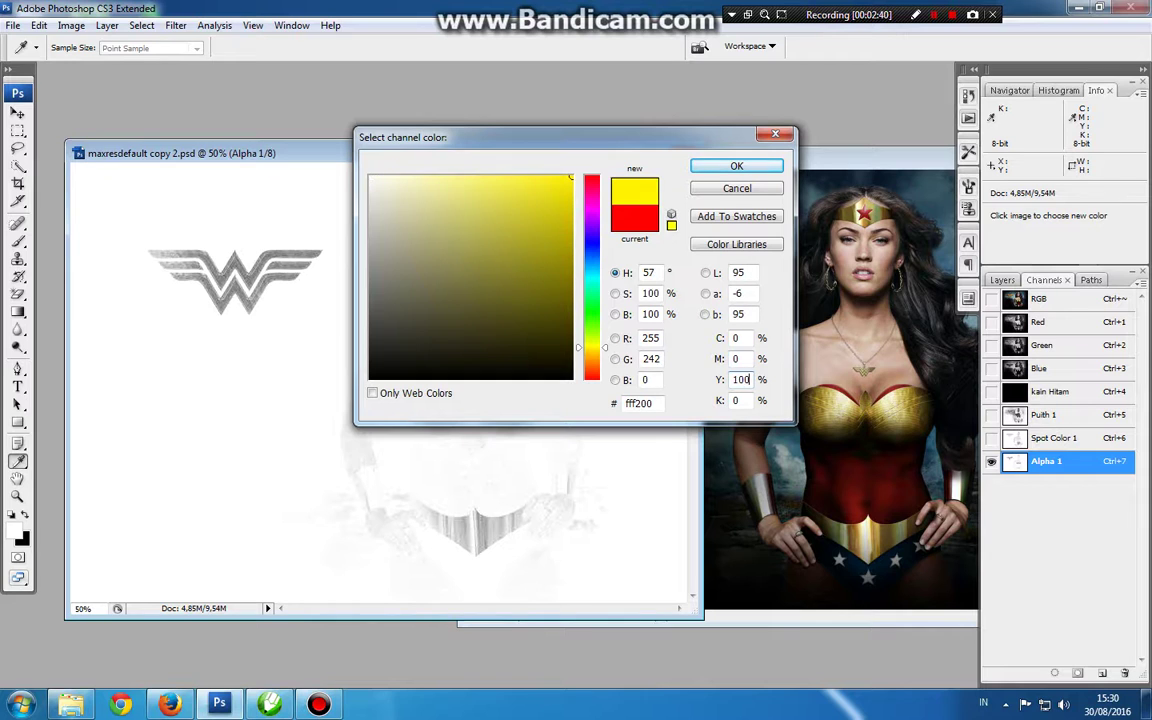
{"action": "key", "text": "BackSpace"}
{"action": "key", "text": "BackSpace"}
{"action": "key", "text": "BackSpace"}
{"action": "type", "text": "100"}
{"action": "key", "text": "Return"}
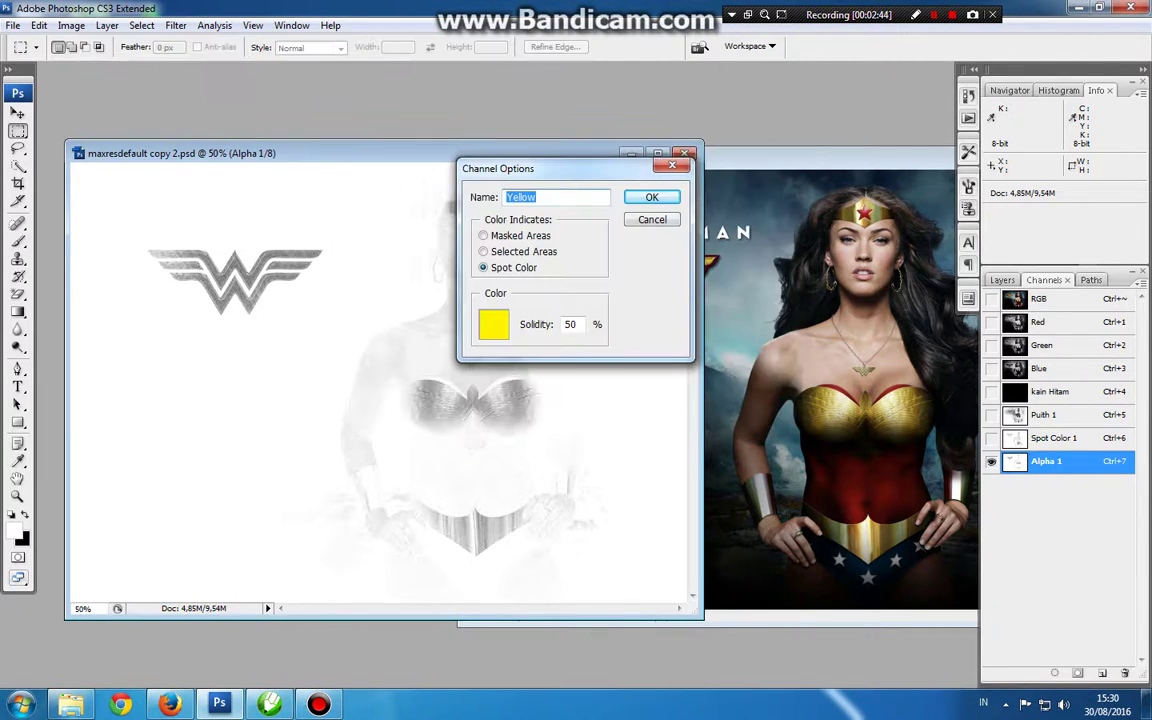
Step: Set the yellow spot channel's solidity to 10% and accept its channel options
{"action": "key", "text": "Tab"}
{"action": "type", "text": "10"}
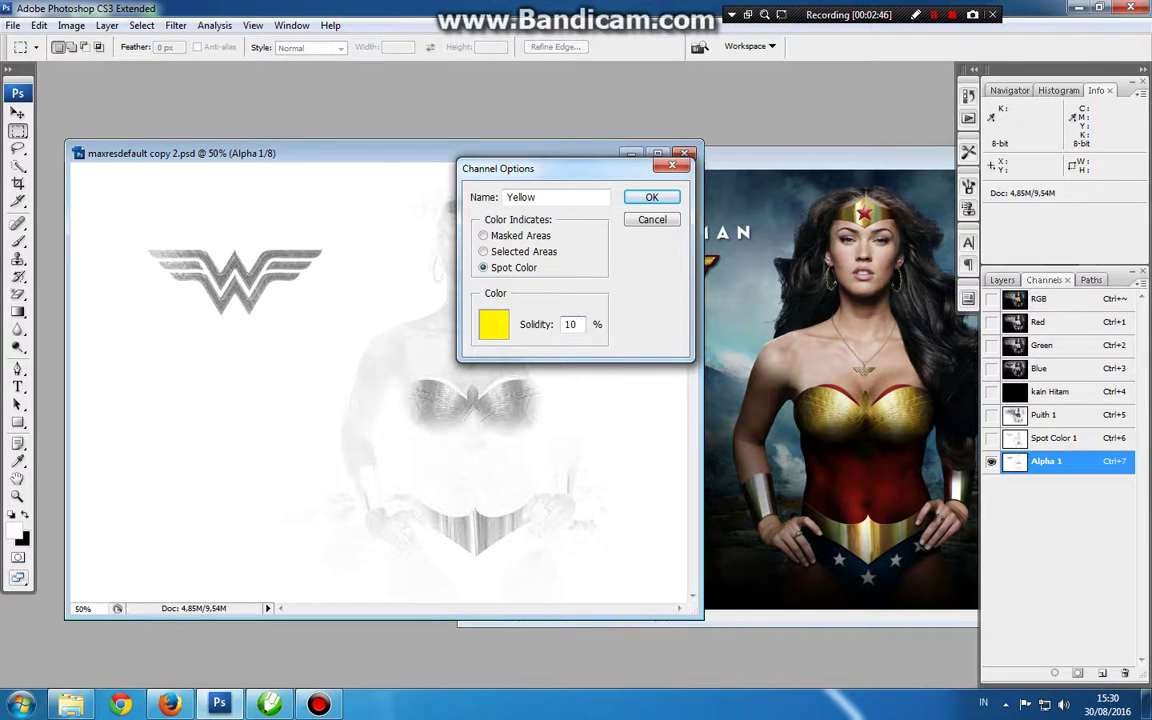
{"action": "key", "text": "Return"}
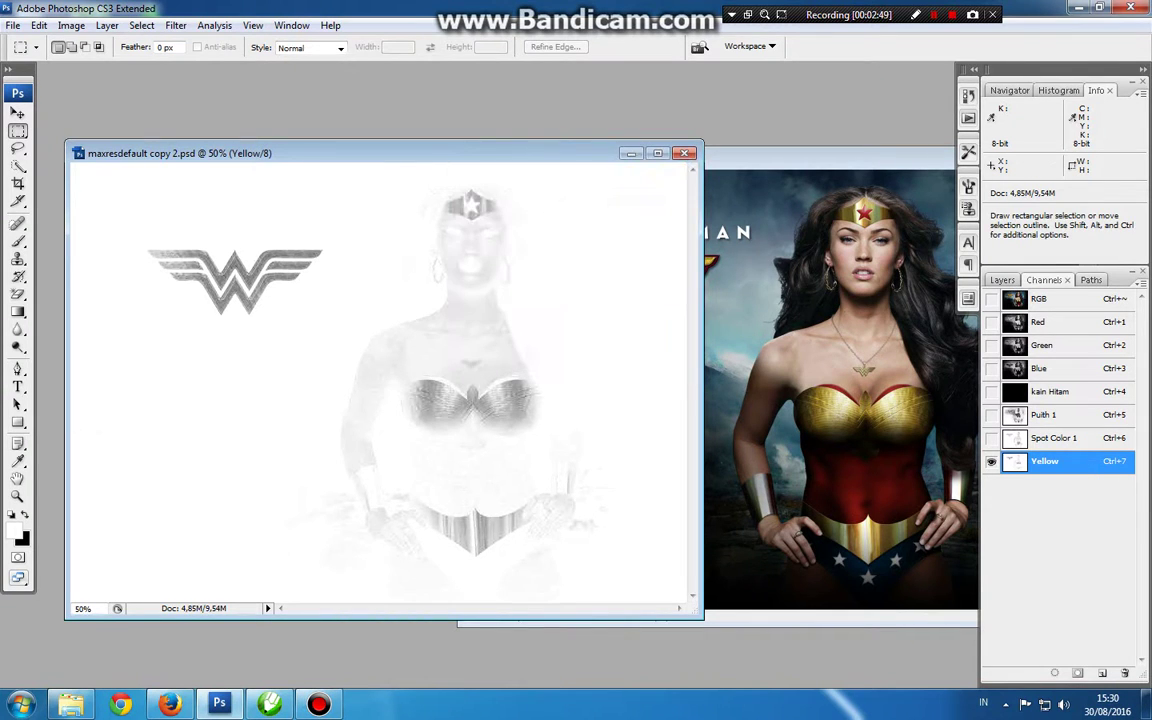
Step: Rename the Spot Color 1 channel "merah 2" and the Yellow channel "kuning 3"
{"action": "key", "text": "ctrl+6"}
{"action": "double_click", "coordinate": [1056, 438]}
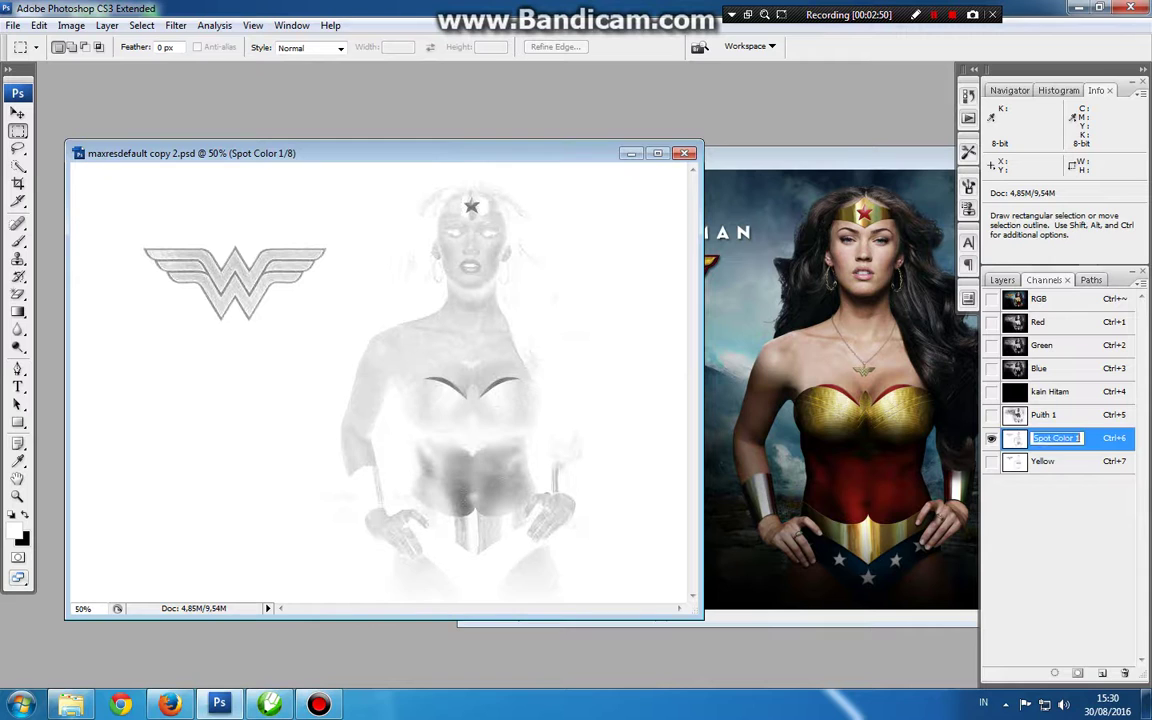
{"action": "type", "text": "merah 2"}
{"action": "key", "text": "Tab"}
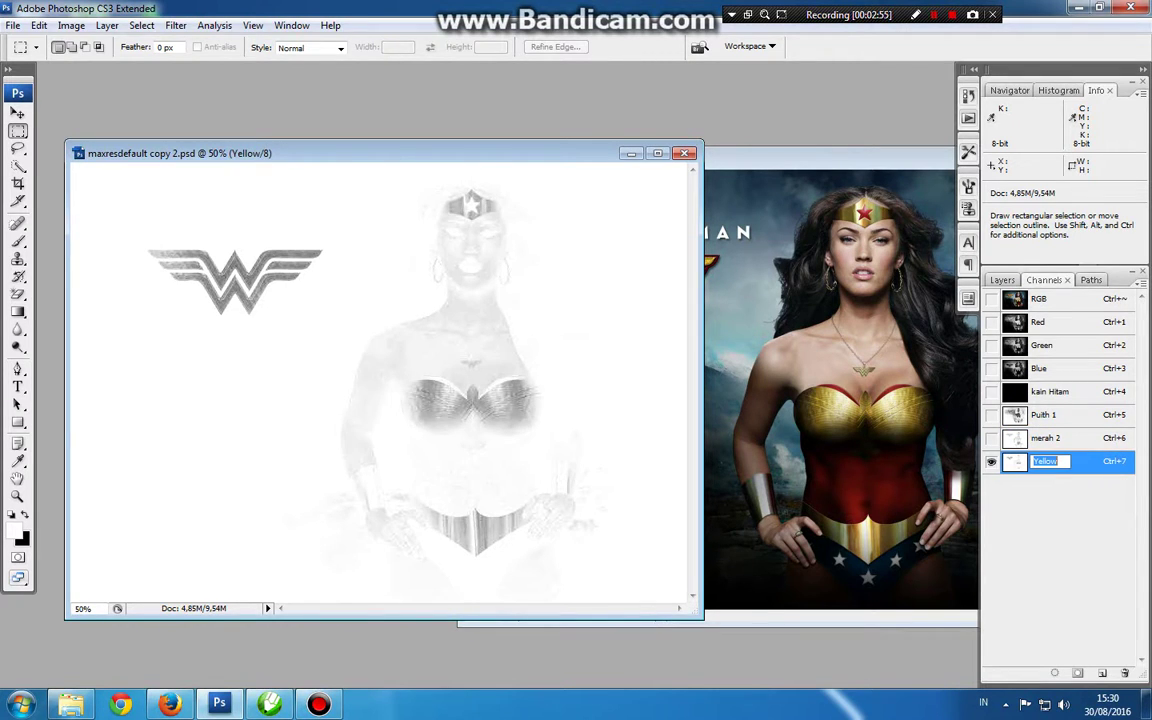
{"action": "type", "text": "kuning 3"}
{"action": "key", "text": "Return"}
Step: Select the composite image's Cyans using Color Range with Invert enabled and save the selection as a new channel
{"action": "key", "text": "ctrl+grave"}
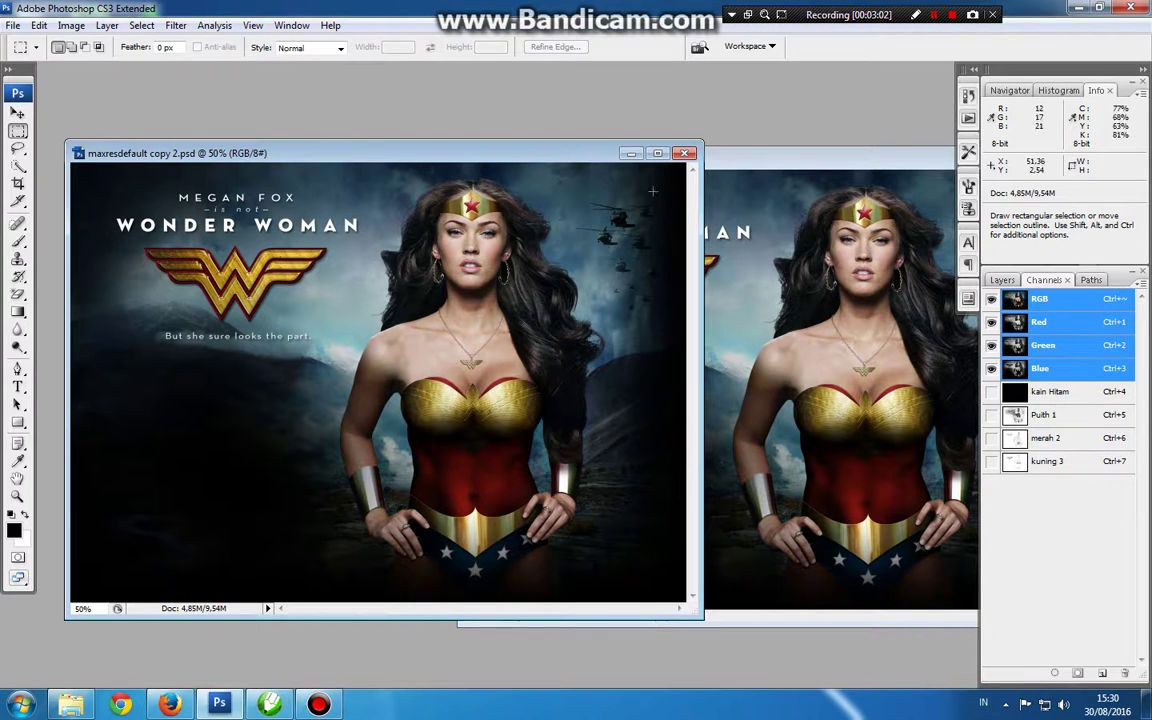
{"action": "left_click", "coordinate": [141, 25]}
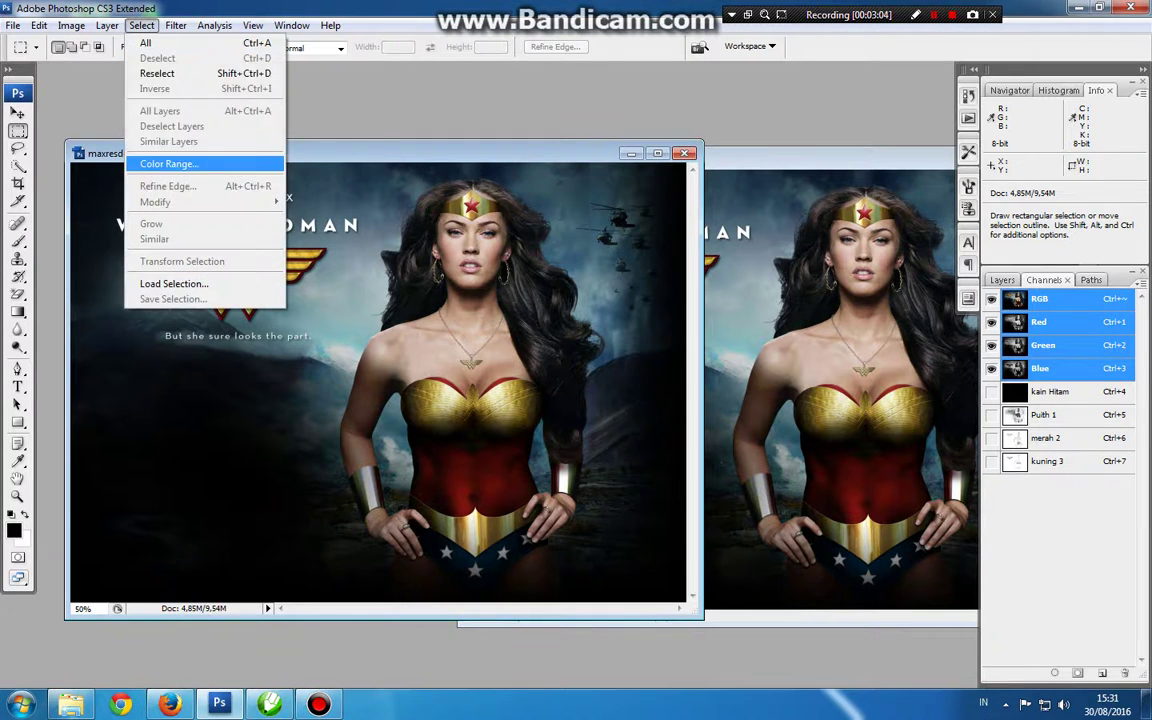
{"action": "left_click", "coordinate": [169, 163]}
{"action": "left_click", "coordinate": [603, 180]}
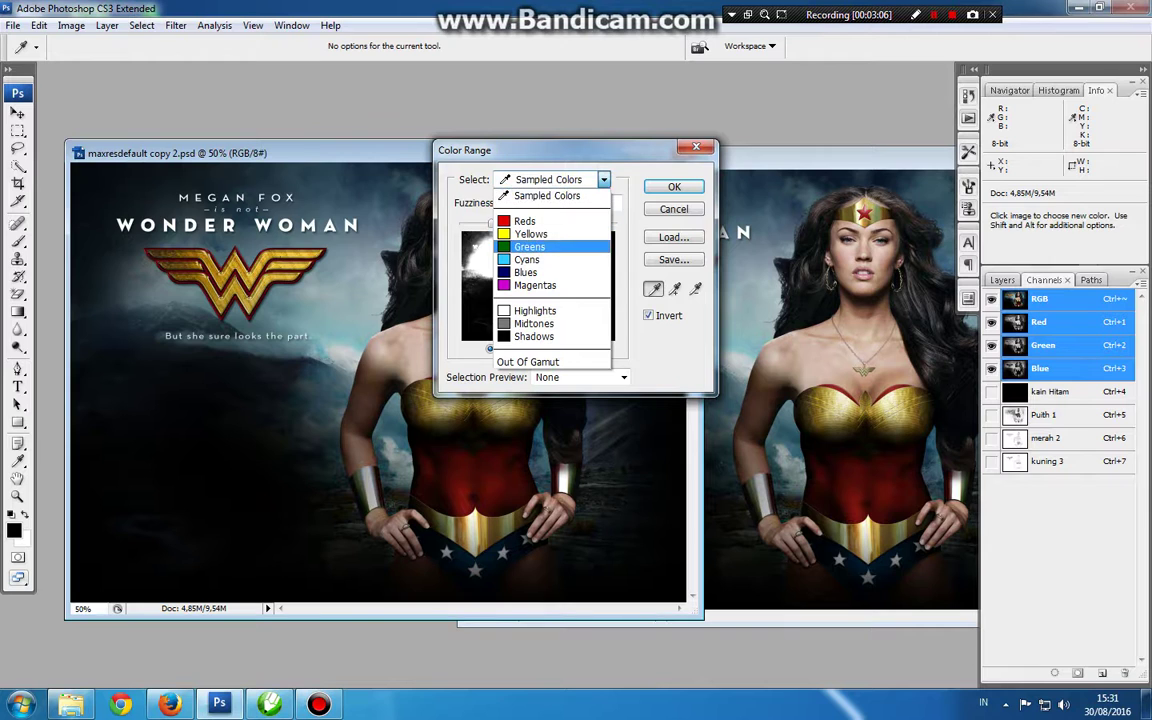
{"action": "left_click", "coordinate": [527, 260]}
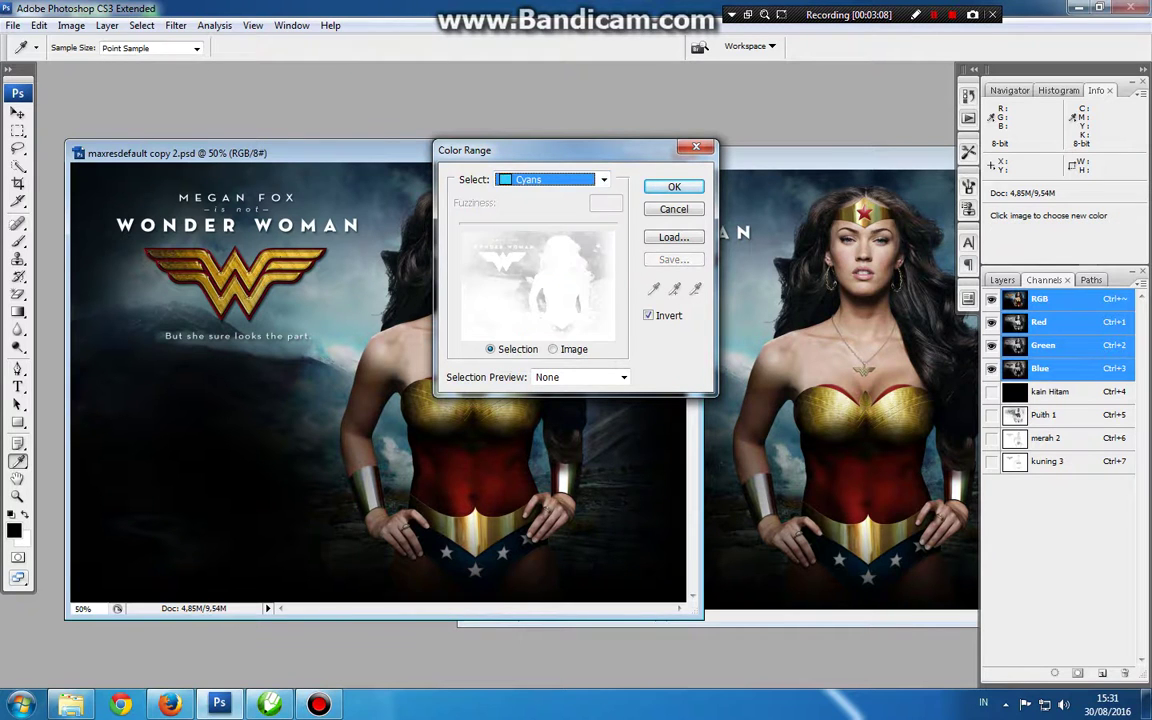
{"action": "left_click", "coordinate": [649, 315]}
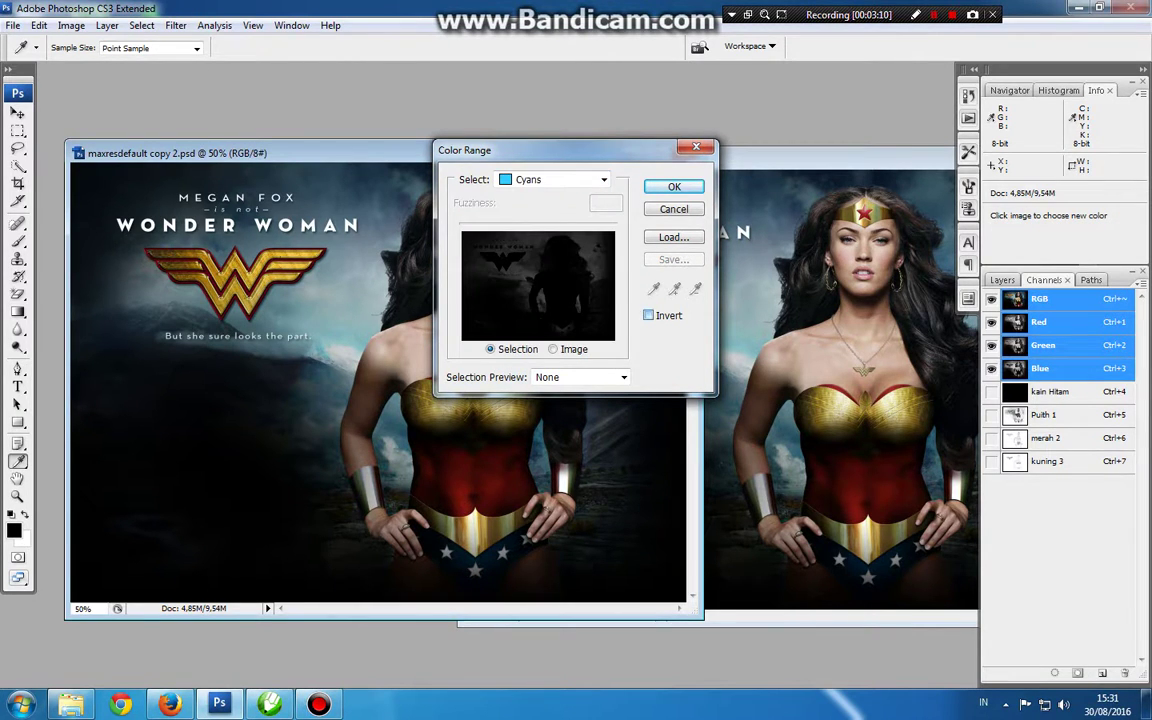
{"action": "key", "text": "alt+i"}
{"action": "key", "text": "Return"}
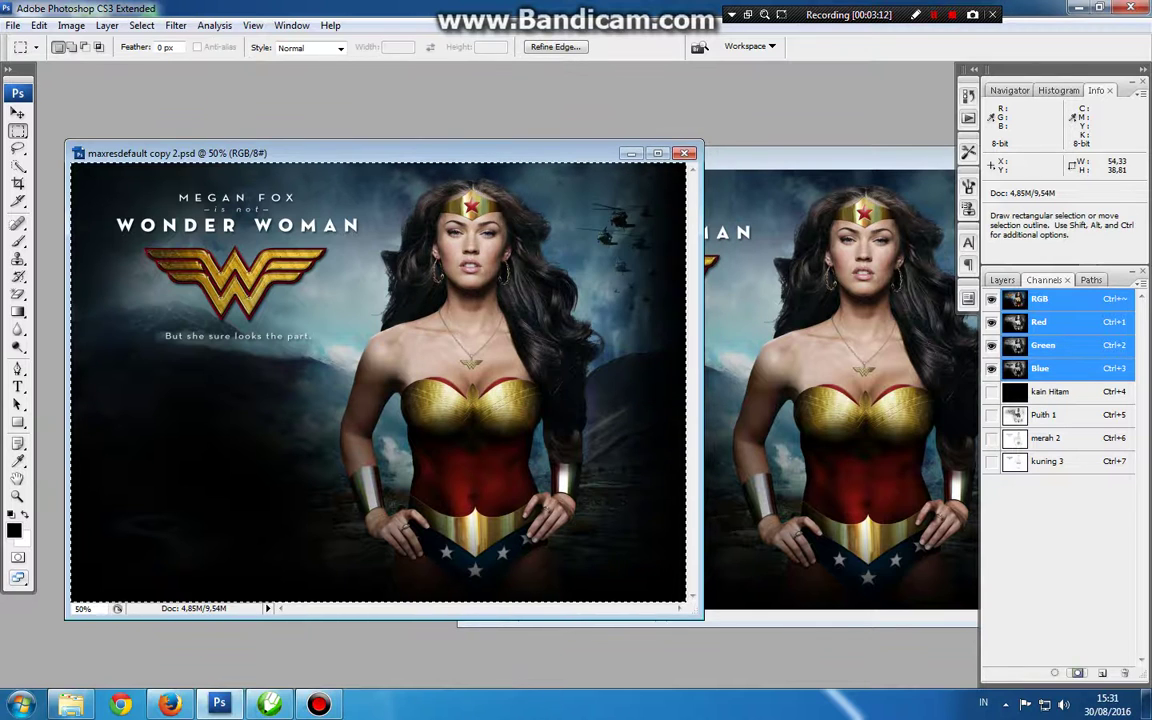
{"action": "left_click", "coordinate": [1077, 673]}
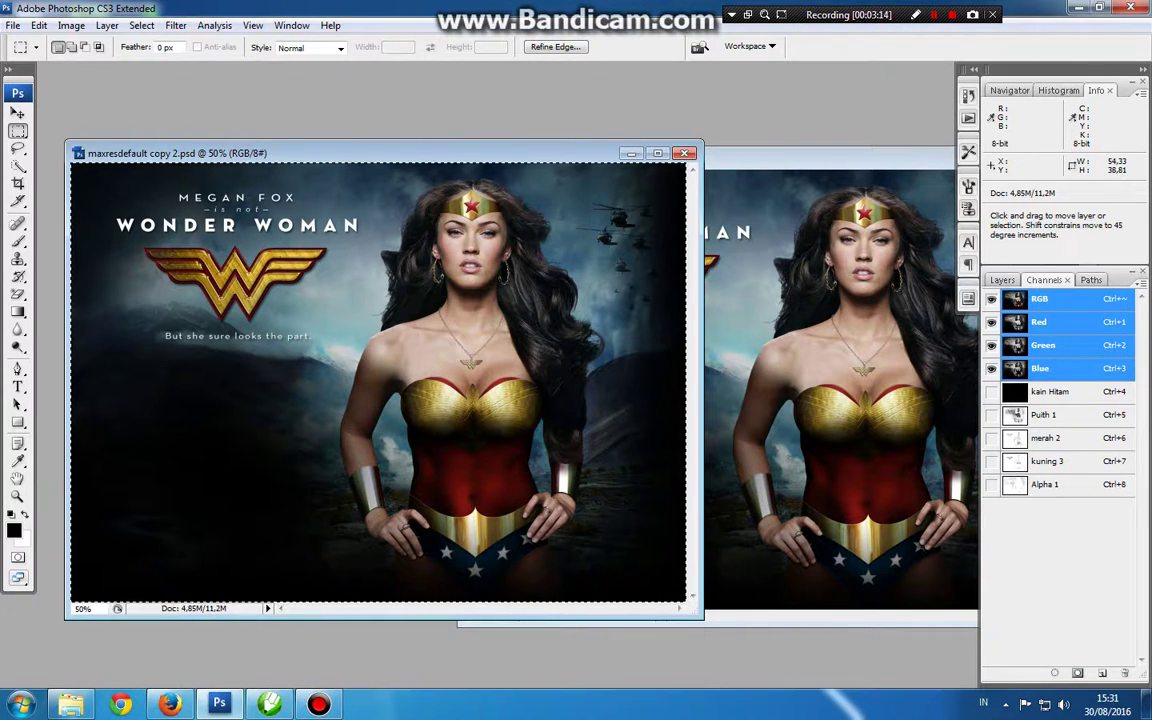
Step: Rename the new cyans channel "cyan 3"
{"action": "double_click", "coordinate": [1046, 484]}
{"action": "type", "text": "cyan 3"}
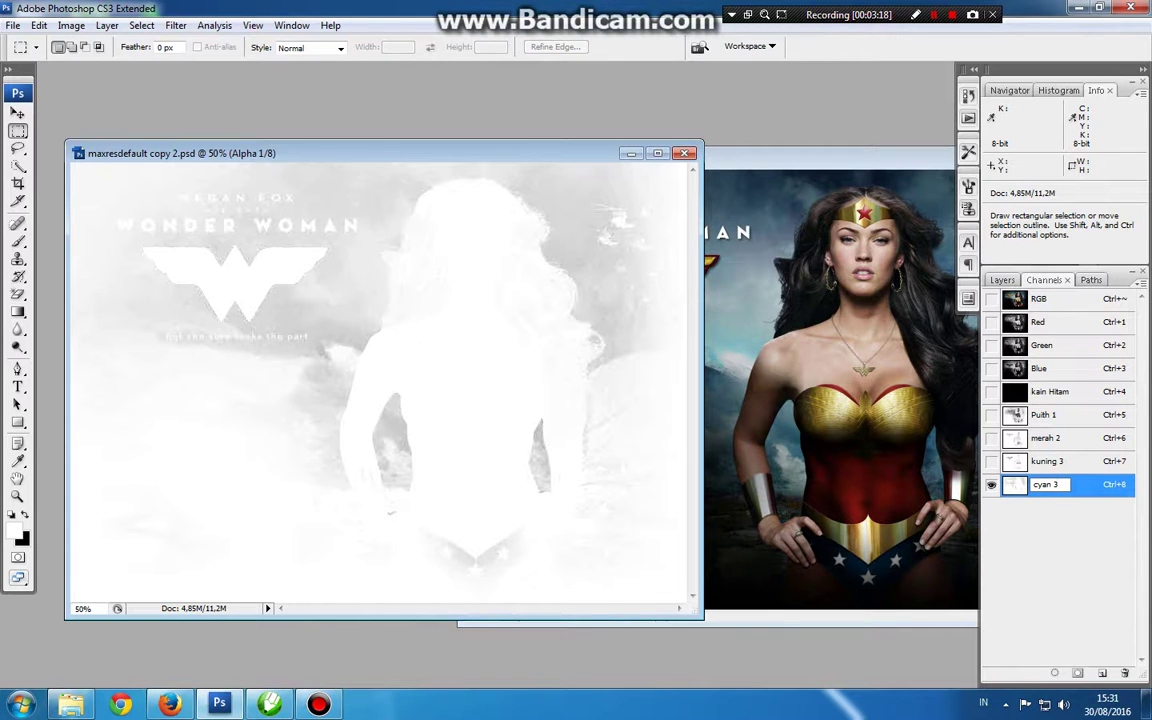
{"action": "key", "text": "Return"}
Step: Switch the cyan 3 channel to Spot Color and set its colour to C 100, M 0, Y 0, K 0
{"action": "double_click", "coordinate": [1015, 485]}
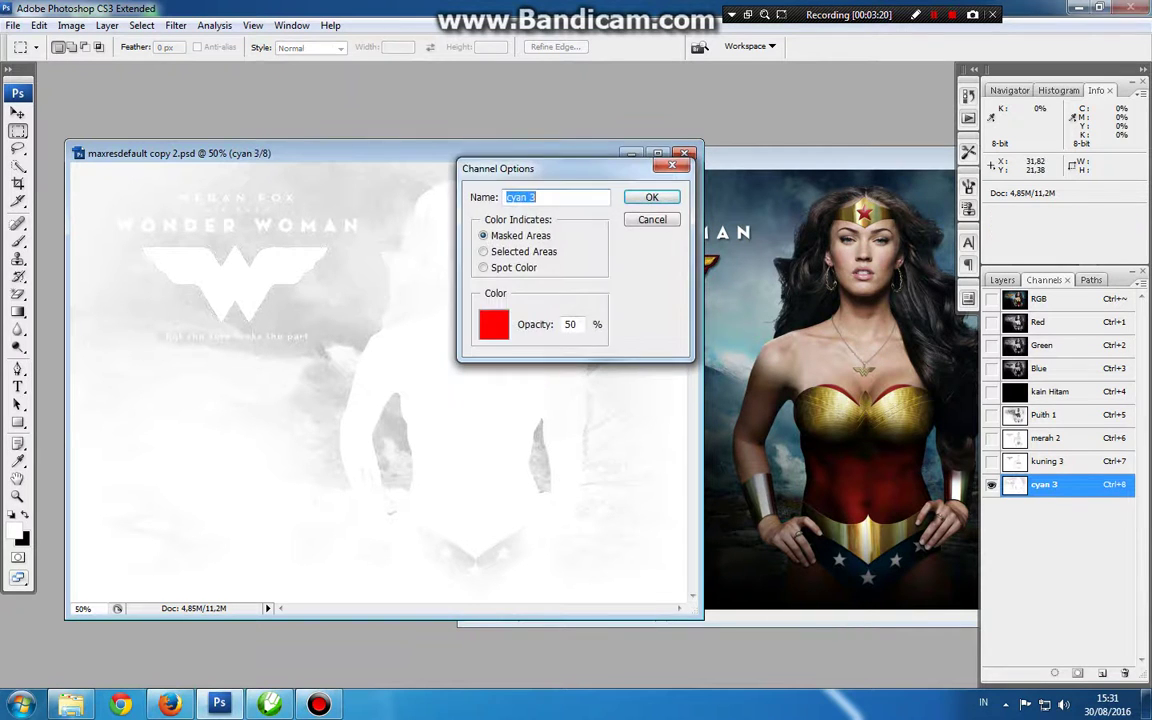
{"action": "left_click", "coordinate": [483, 267]}
{"action": "left_click", "coordinate": [494, 324]}
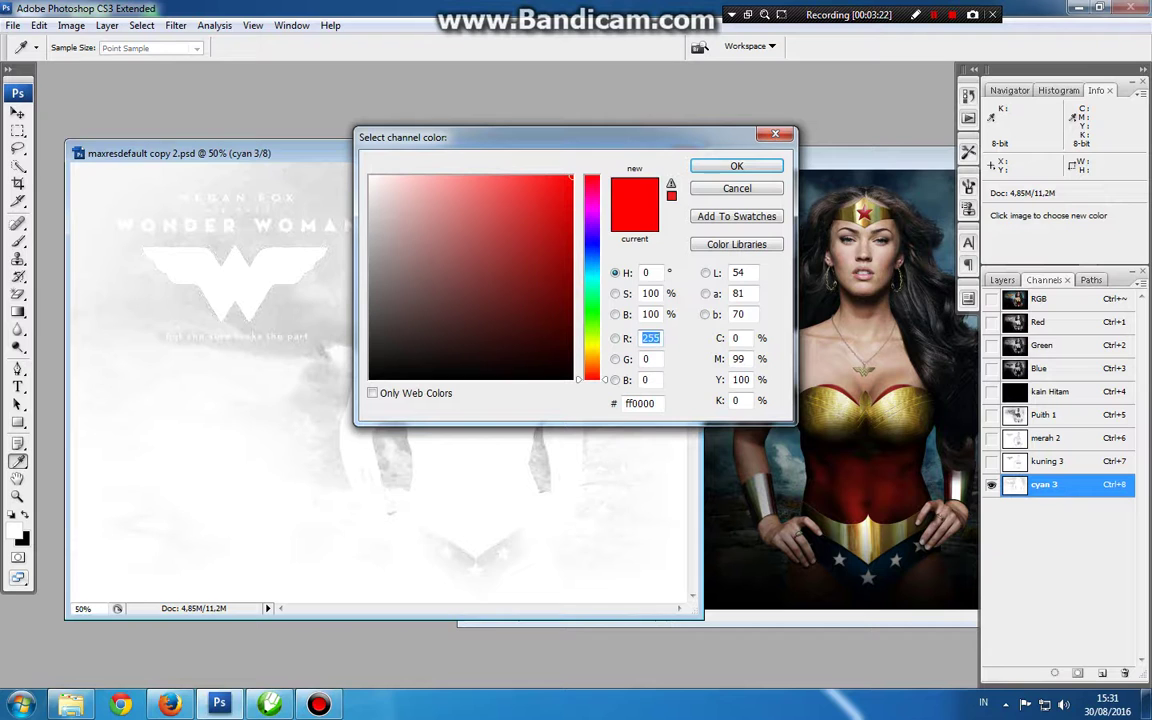
{"action": "double_click", "coordinate": [740, 338]}
{"action": "type", "text": "100"}
{"action": "key", "text": "Tab"}
{"action": "type", "text": "0"}
{"action": "key", "text": "Tab"}
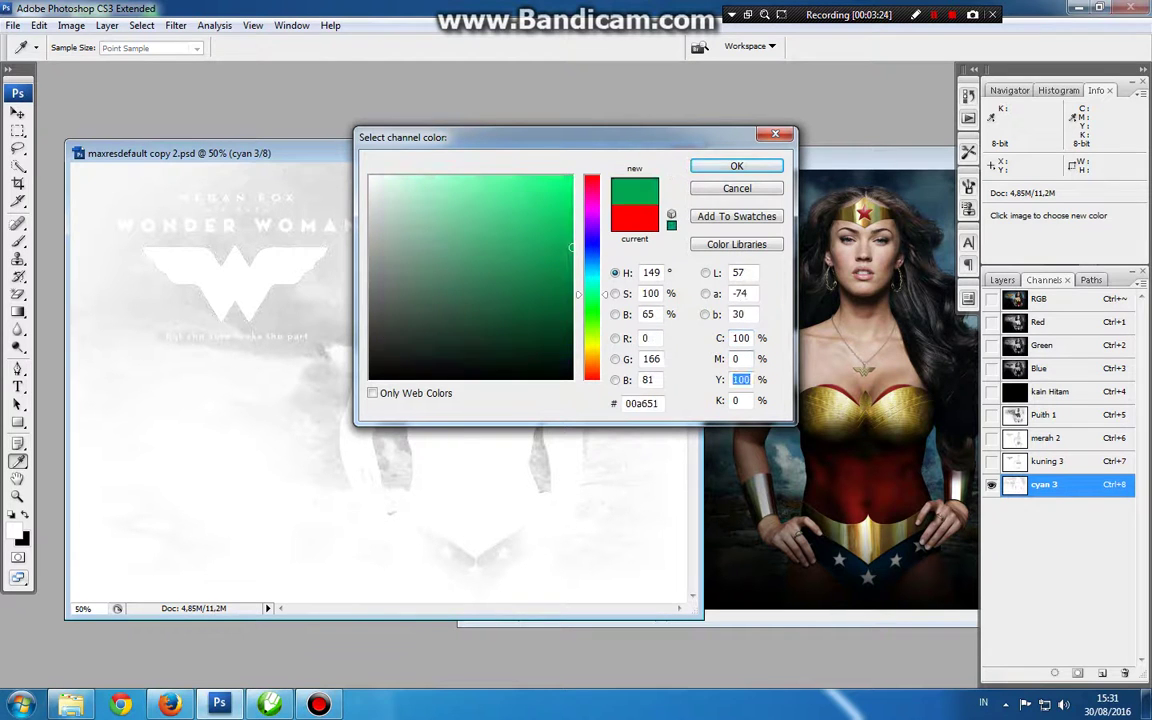
{"action": "type", "text": "0"}
{"action": "key", "text": "Return"}
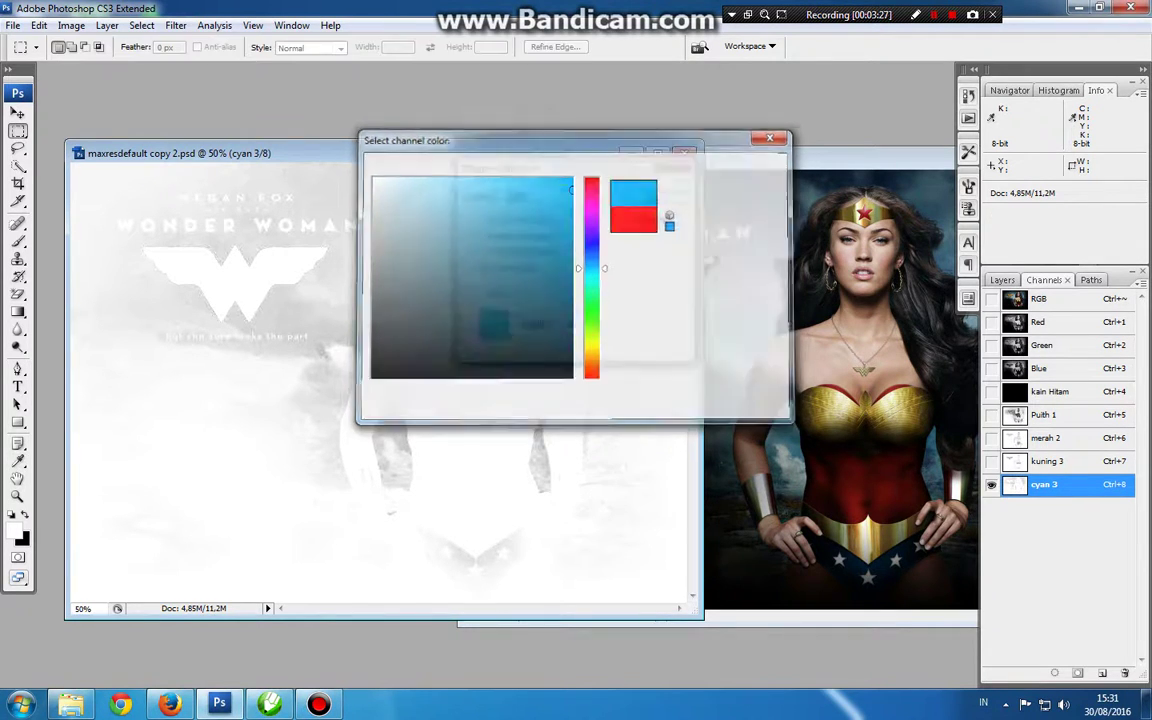
Step: Set the cyan spot channel's solidity to 10% and show it together with the kain Hitam, Puith 1, merah 2 and kuning 3 channels
{"action": "key", "text": "Tab"}
{"action": "type", "text": "10"}
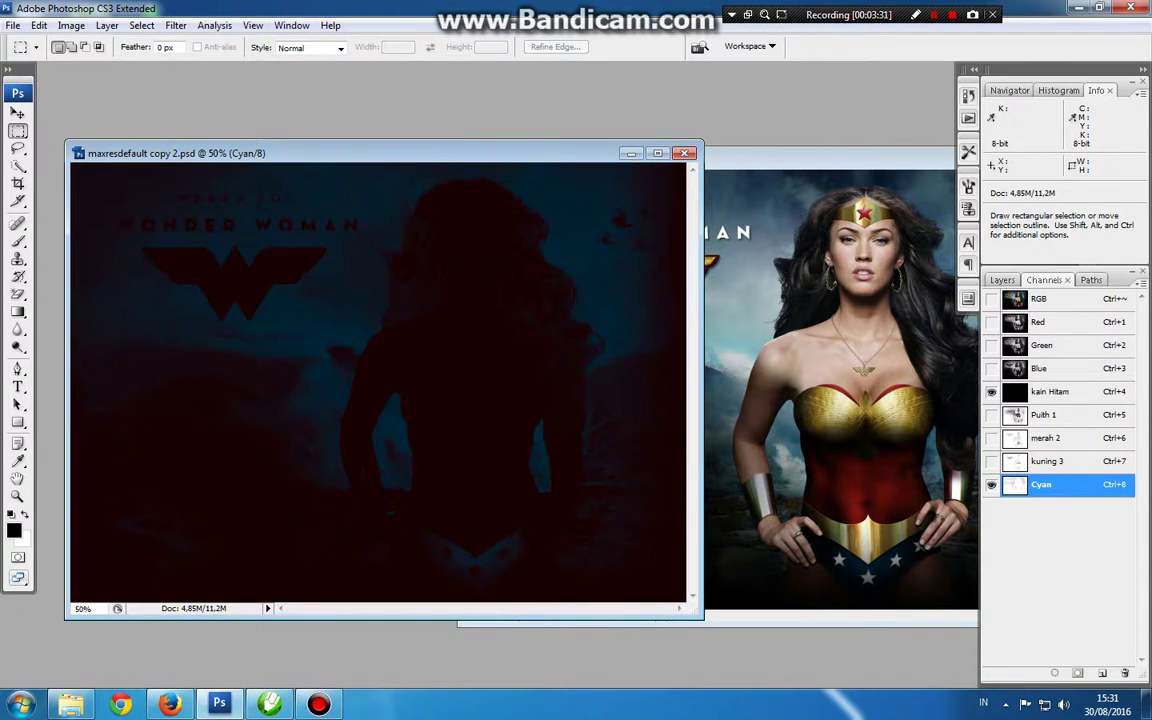
{"action": "left_click", "coordinate": [991, 415]}
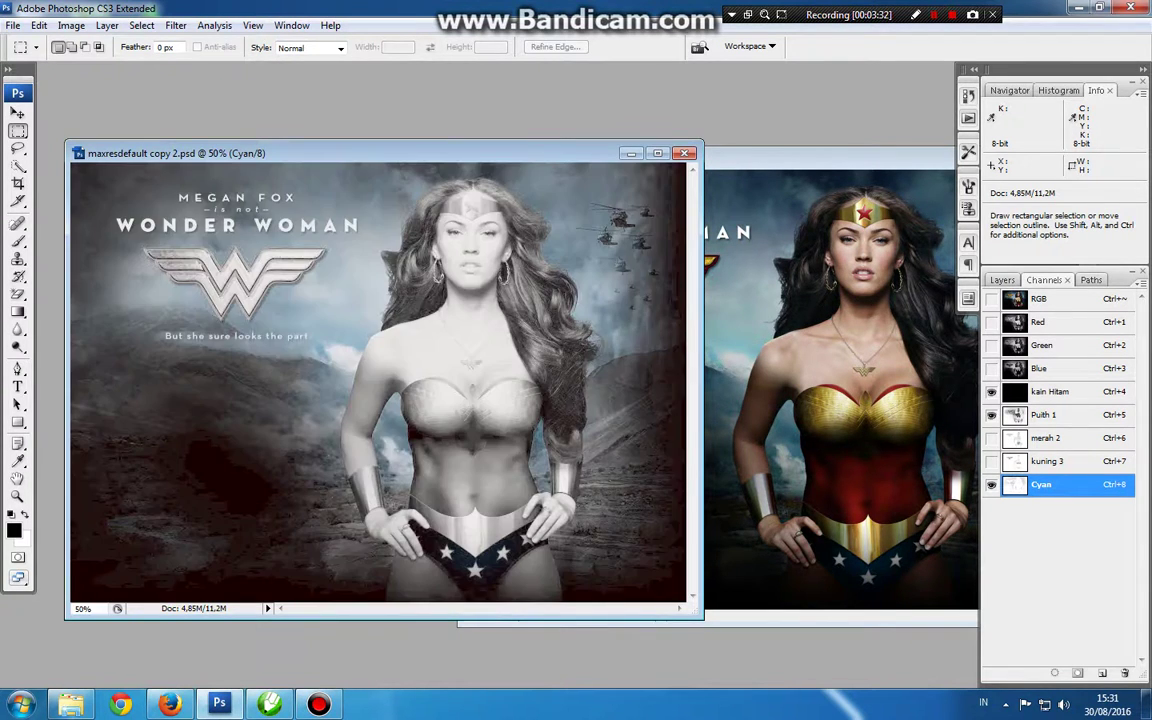
{"action": "left_click", "coordinate": [991, 438]}
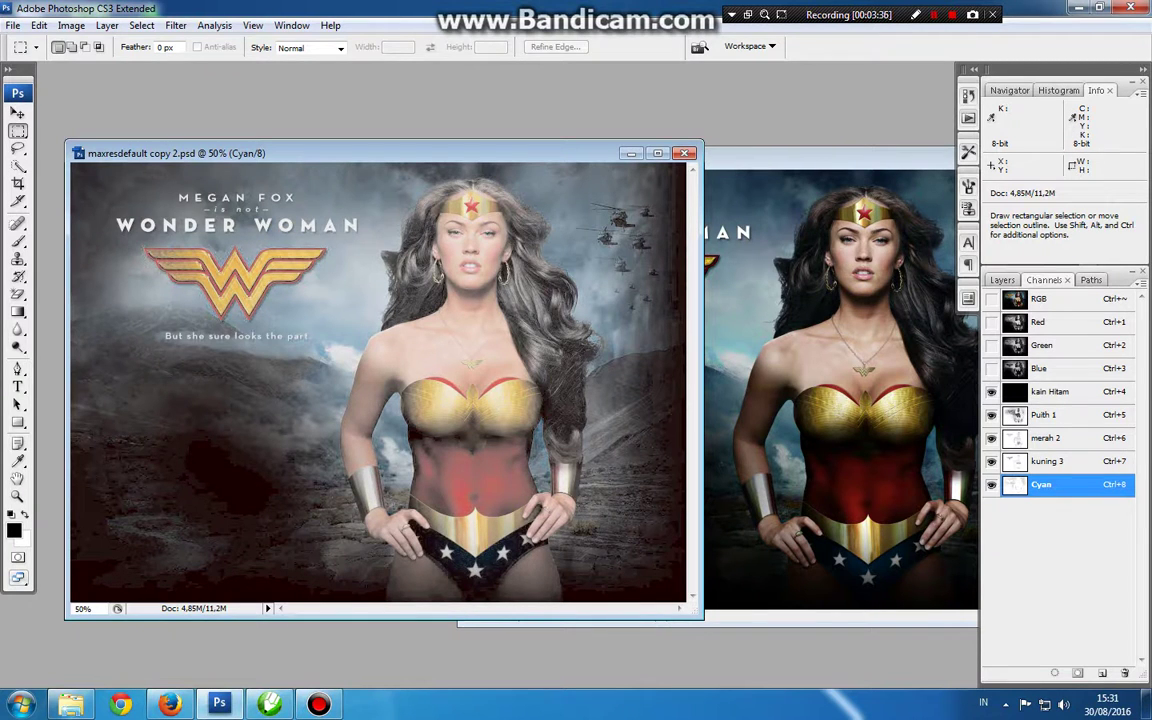
Step: Try loading the Puith 1 channel as a selection, expanding it by 1 pixel and filling it with black
{"action": "left_click", "coordinate": [1046, 415]}
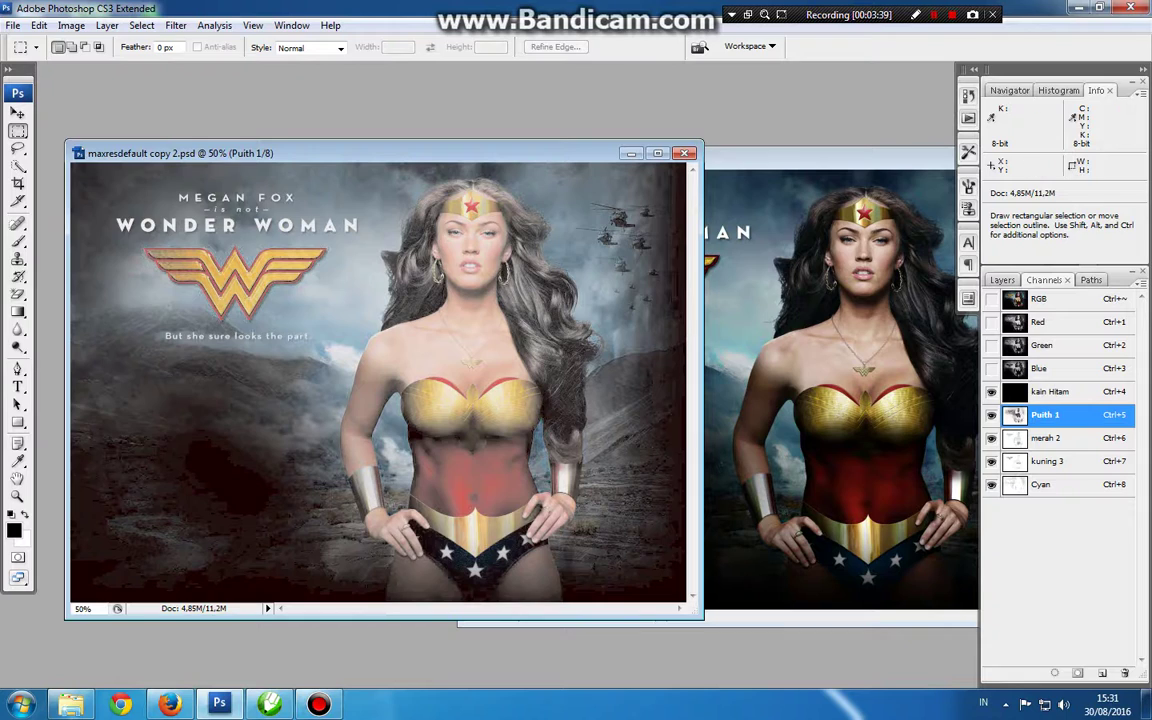
{"action": "key", "text": "ctrl"}
{"action": "left_click", "coordinate": [1015, 415], "text": "ctrl"}
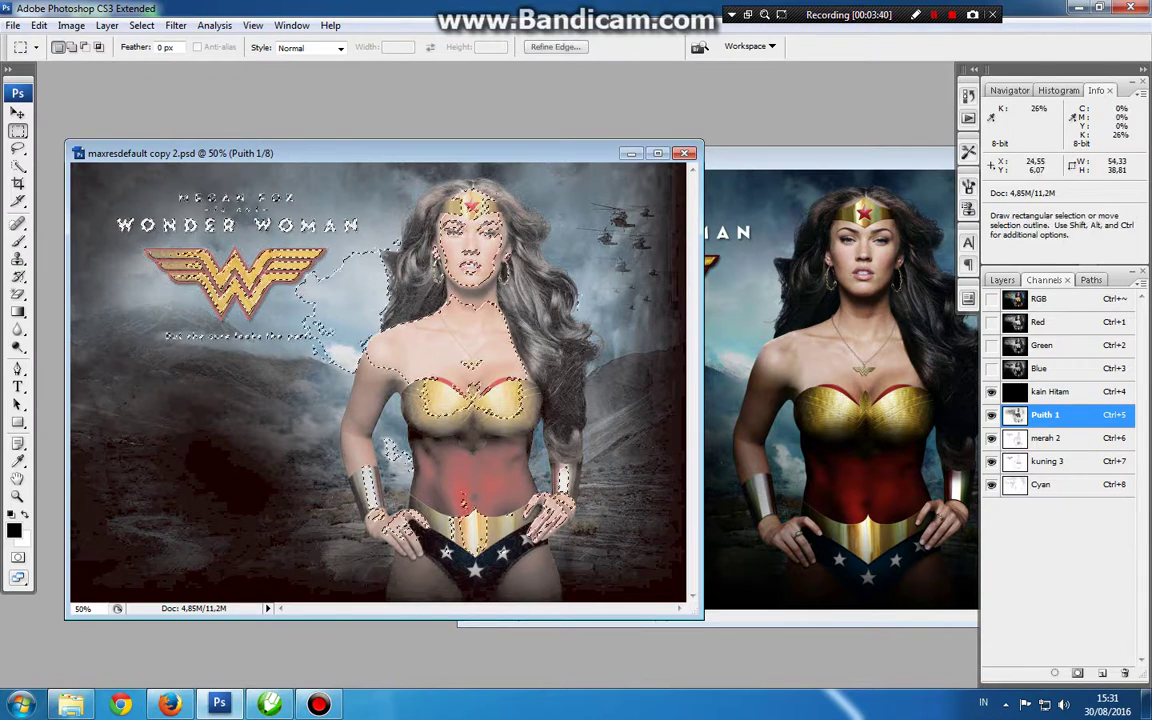
{"action": "left_click", "coordinate": [141, 25]}
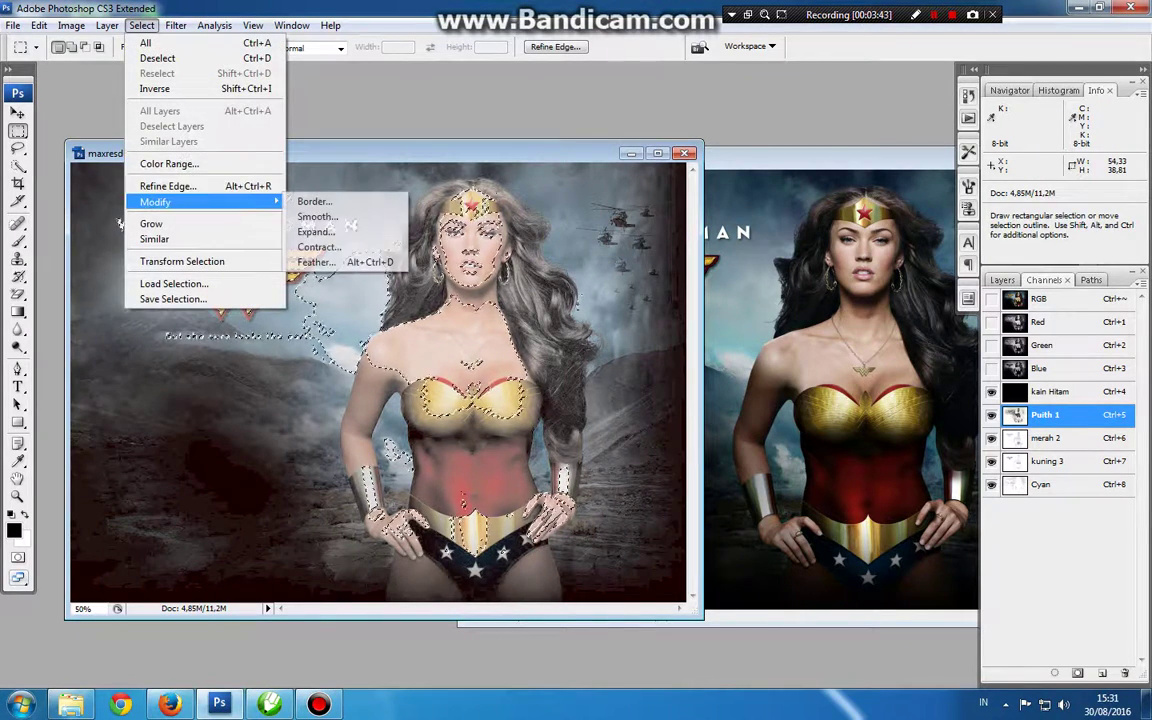
{"action": "mouse_move", "coordinate": [155, 202]}
{"action": "left_click", "coordinate": [315, 231]}
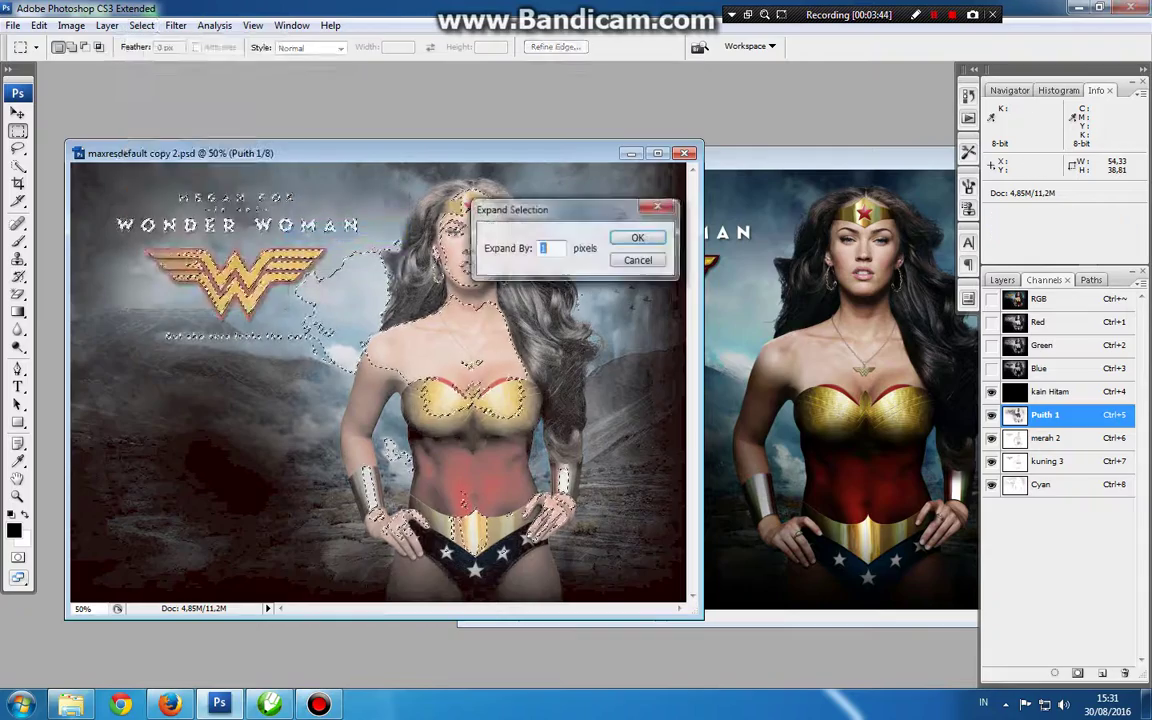
{"action": "left_click", "coordinate": [625, 237]}
{"action": "key", "text": "alt+Delete"}
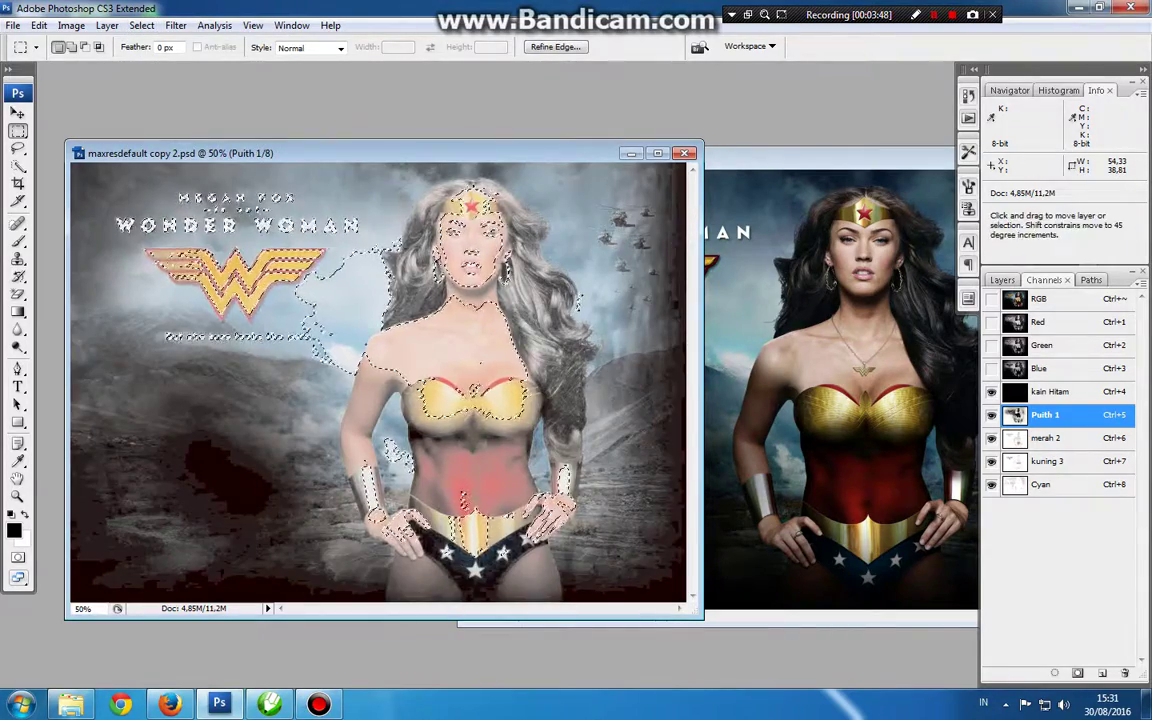
{"action": "key", "text": "ctrl+d"}
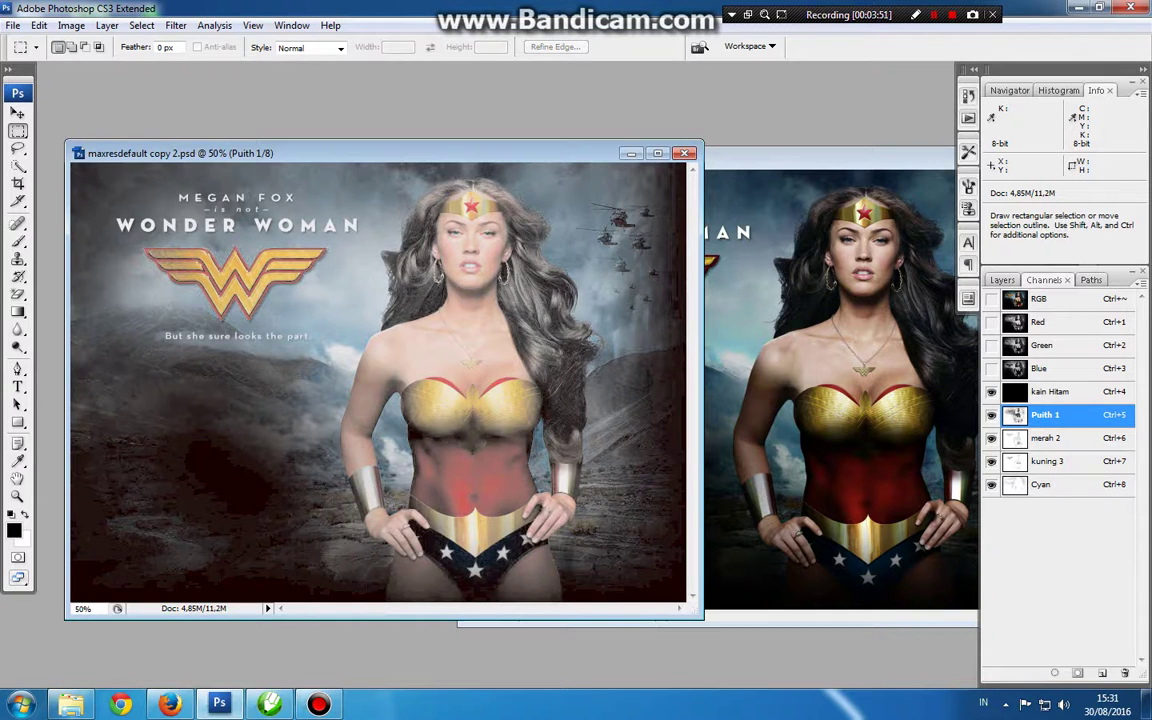
Step: Load the merah 2 channel as a selection, expand it by 1 pixel, fill it with black on merah 2 and deselect
{"action": "key", "text": "ctrl+6"}
{"action": "left_click", "coordinate": [1015, 438], "text": "ctrl"}
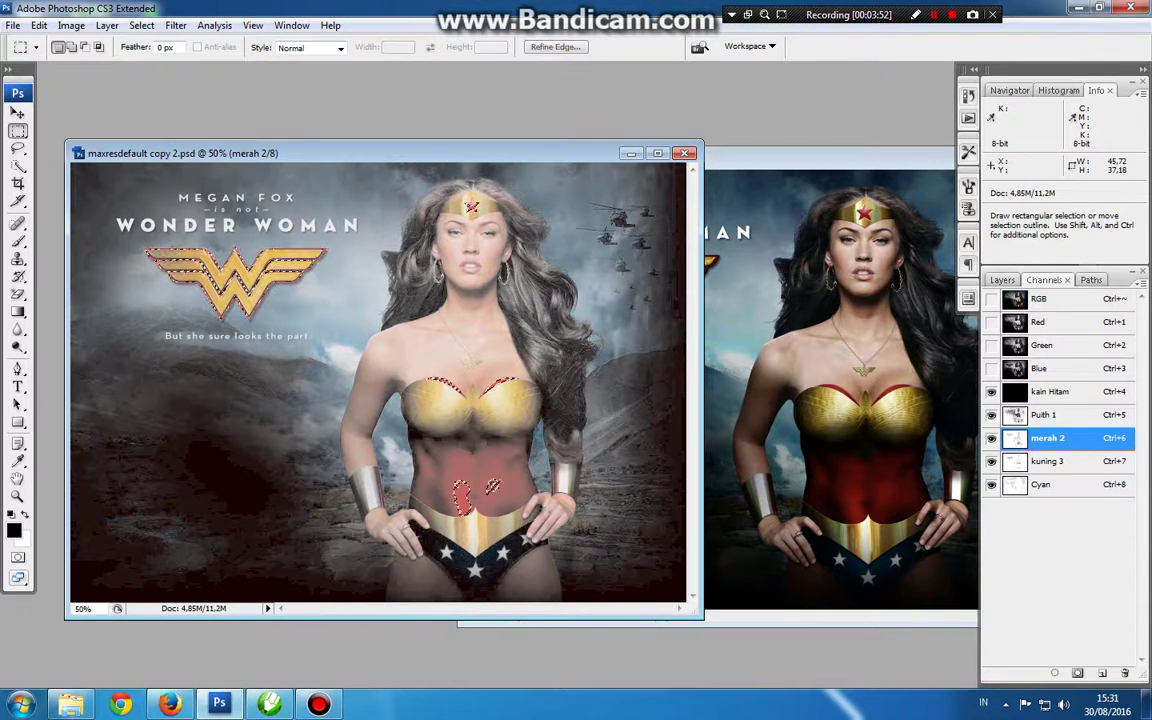
{"action": "left_click", "coordinate": [142, 26]}
{"action": "mouse_move", "coordinate": [155, 202]}
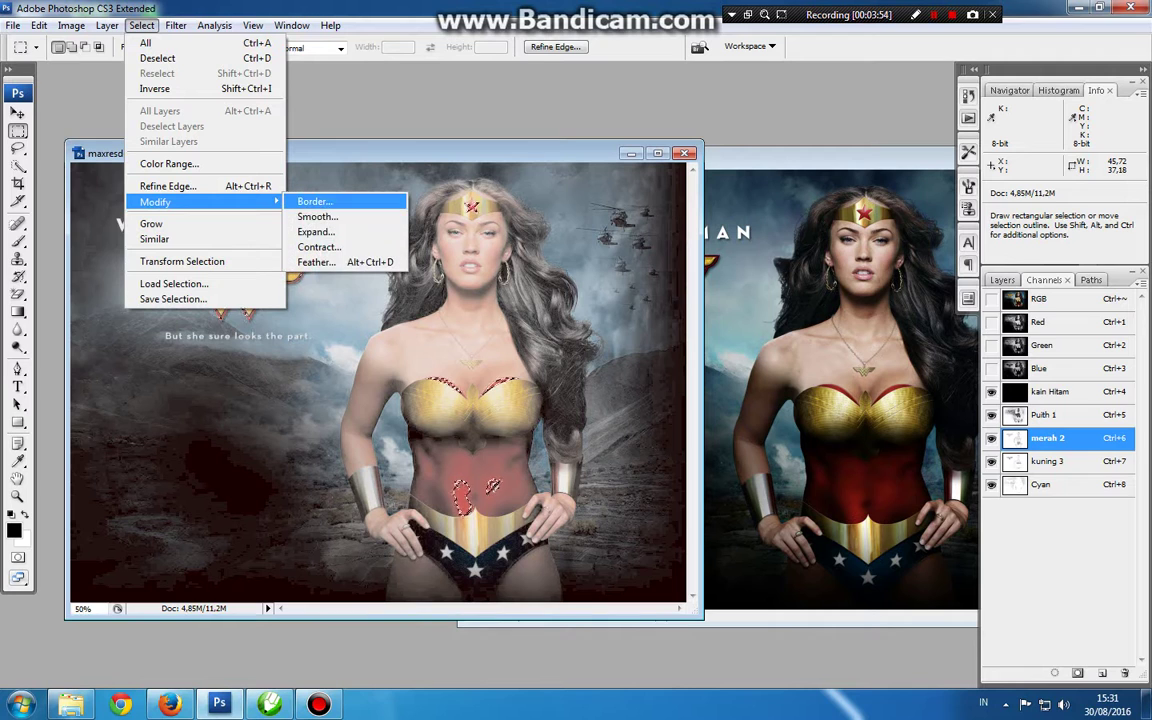
{"action": "left_click", "coordinate": [316, 232]}
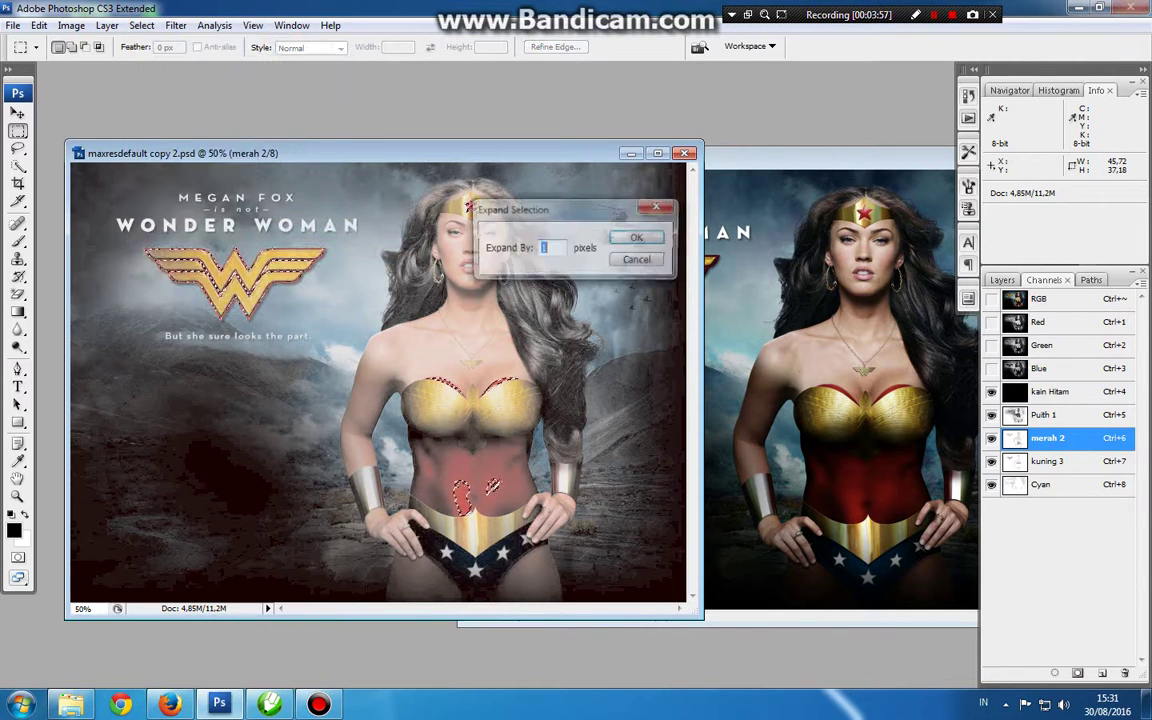
{"action": "key", "text": "Return"}
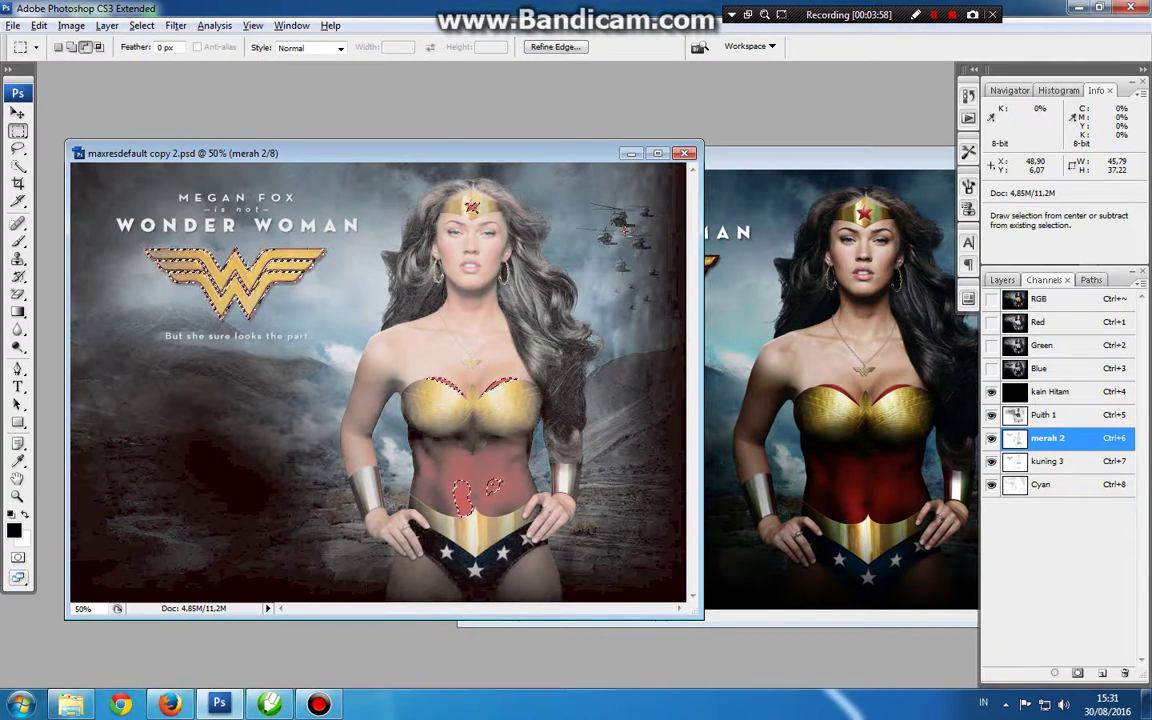
{"action": "key", "text": "ctrl+d"}
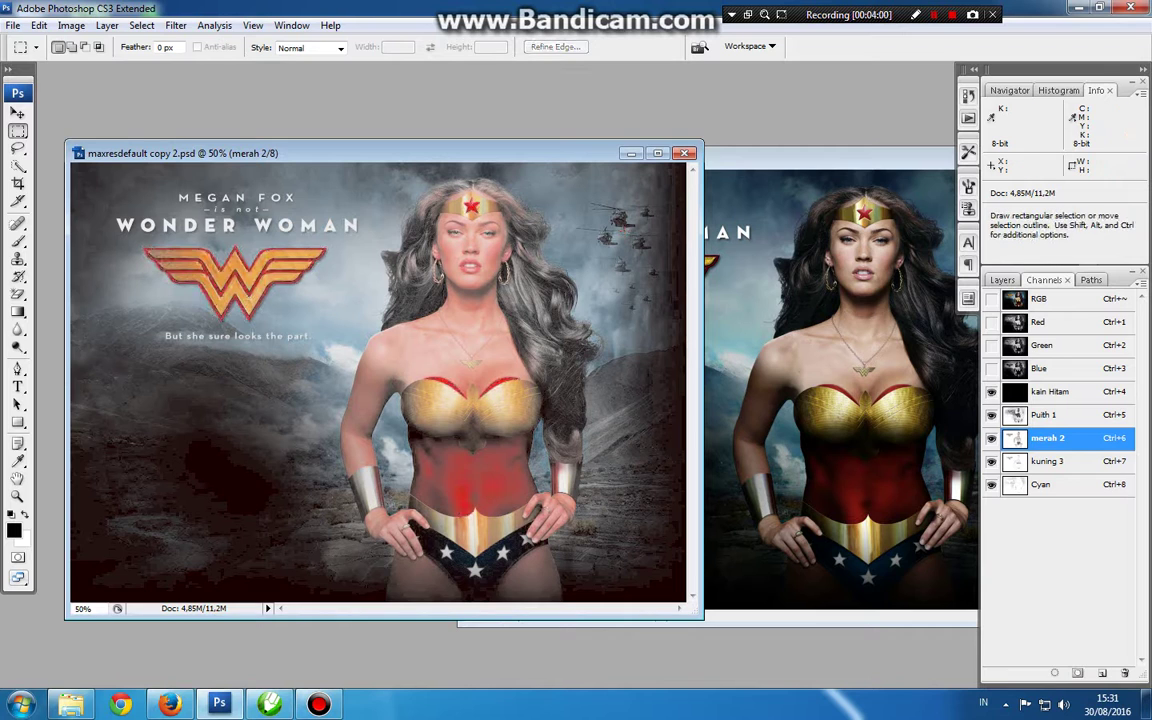
Step: Try filling the kuning 3 selection, expanded by 1 pixel, with black on the merah 2 channel
{"action": "key", "text": "ctrl+z"}
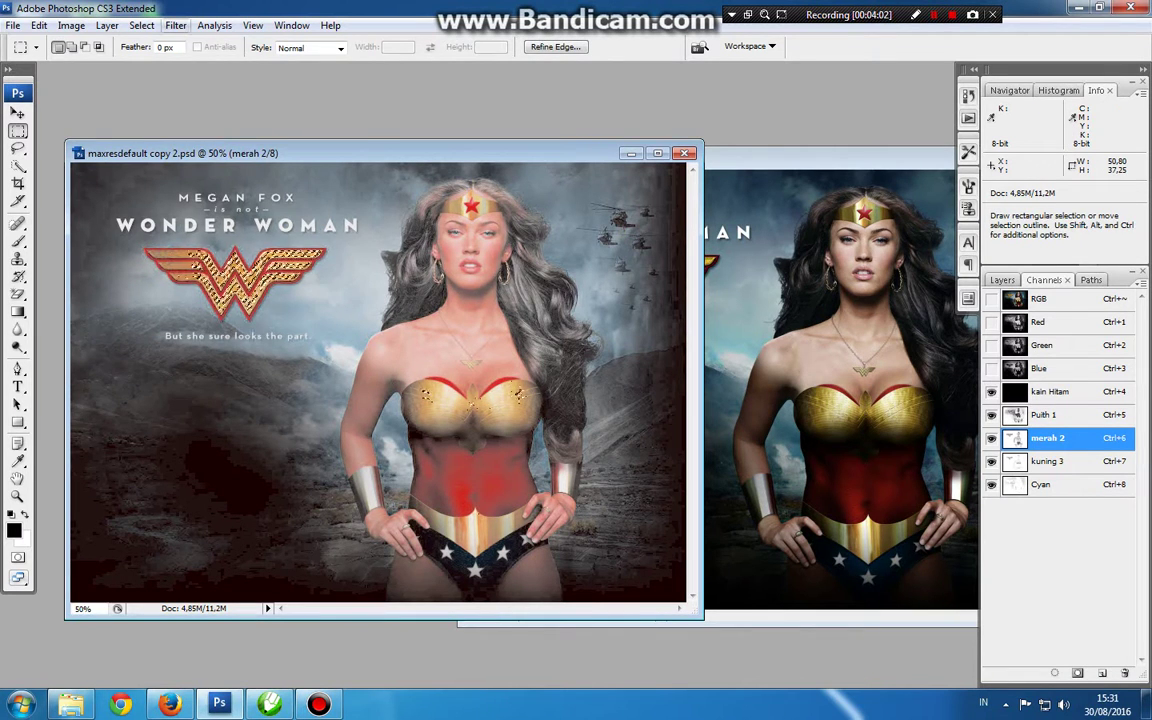
{"action": "left_click", "coordinate": [175, 25]}
{"action": "left_click", "coordinate": [141, 25]}
{"action": "mouse_move", "coordinate": [150, 181]}
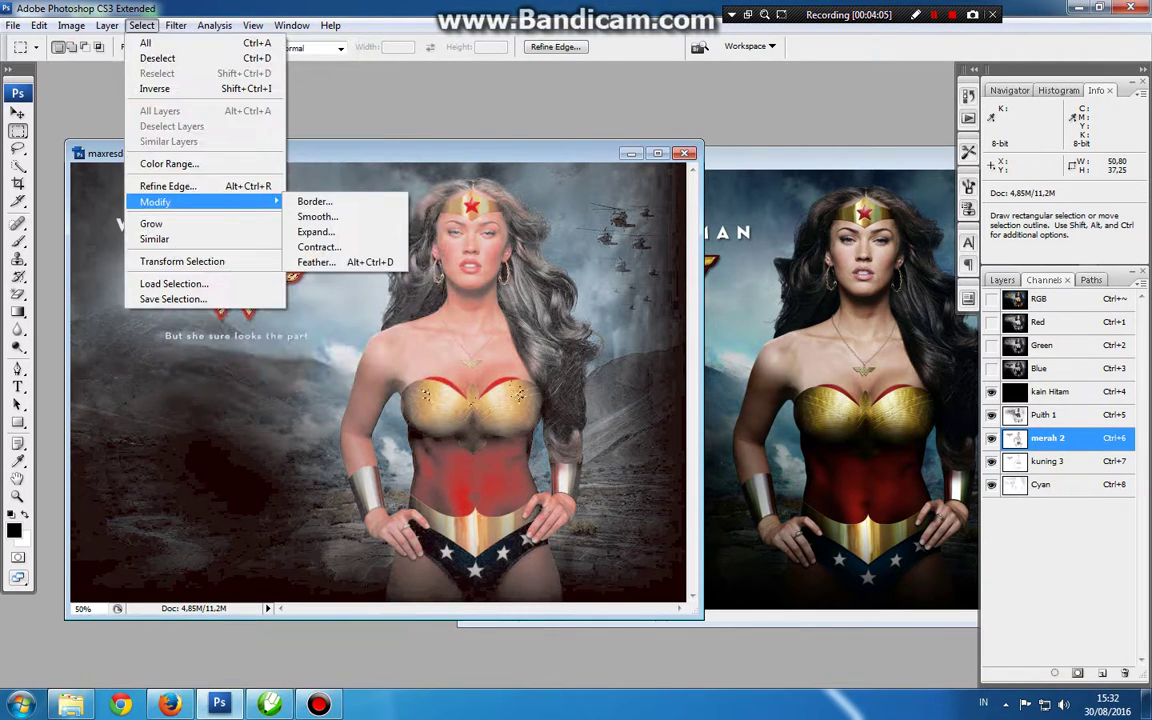
{"action": "left_click", "coordinate": [300, 208]}
{"action": "key", "text": "Return"}
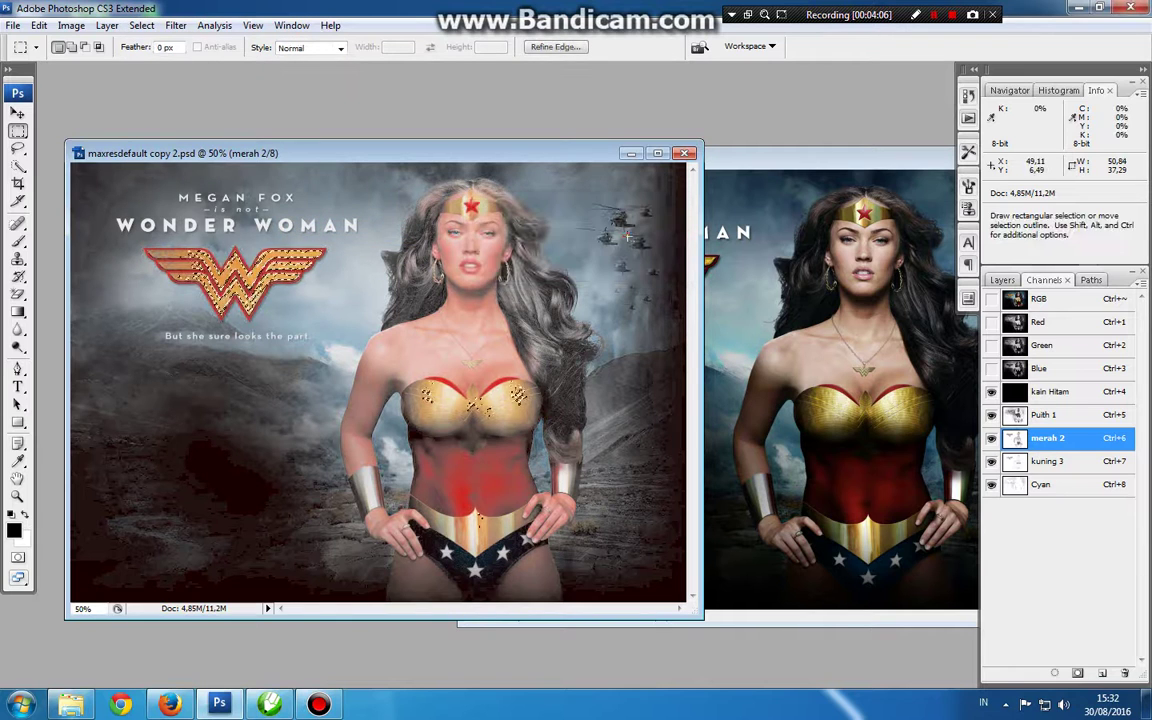
{"action": "key", "text": "ctrl+d"}
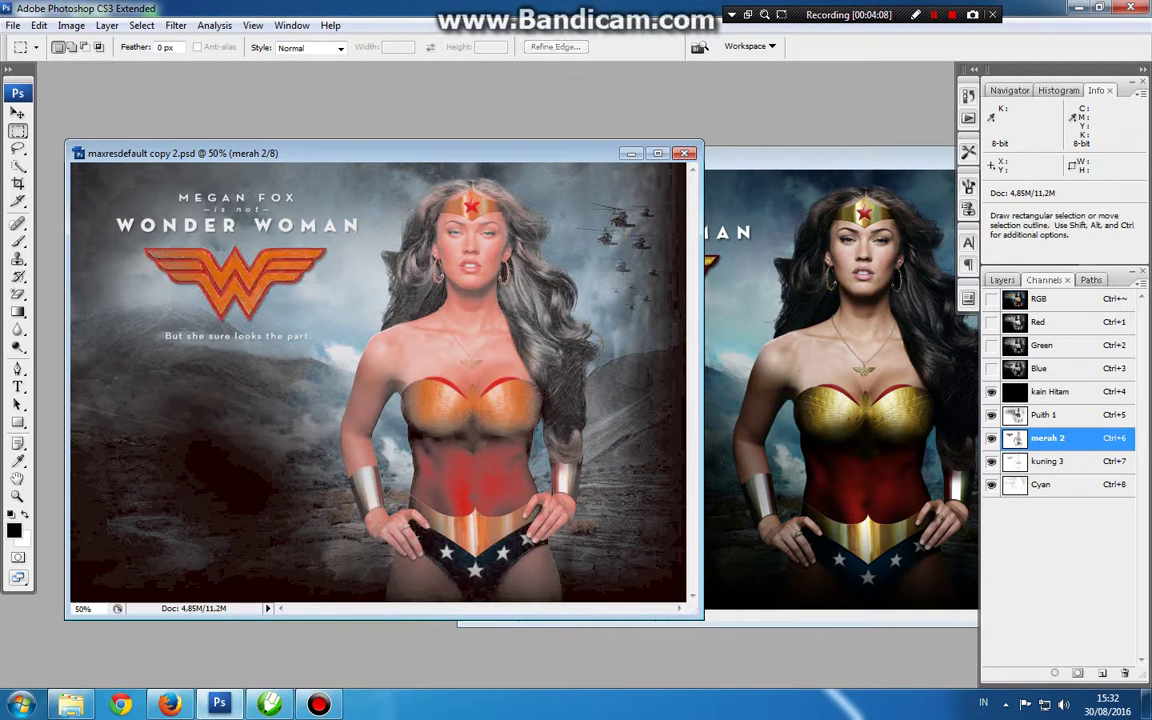
Step: Undo the last fill on the merah 2 channel and deselect
{"action": "key", "text": "ctrl+alt+z"}
{"action": "key", "text": "ctrl+alt+z"}
{"action": "key", "text": "ctrl+alt+z"}
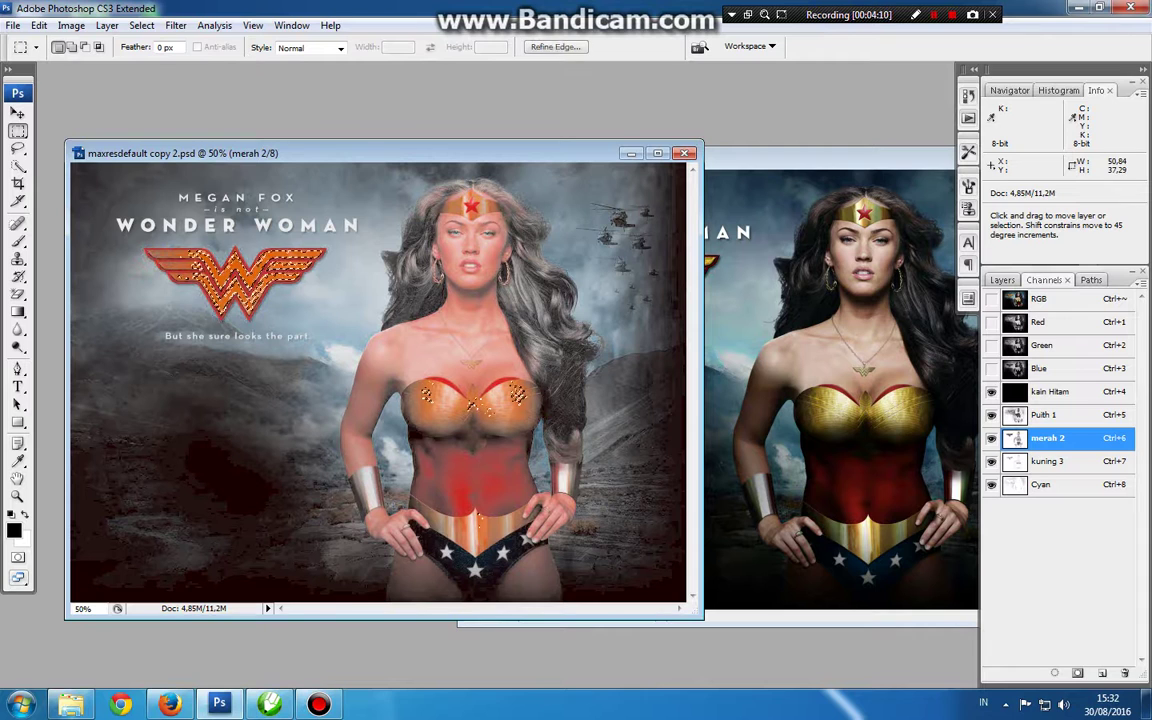
{"action": "key", "text": "ctrl+z"}
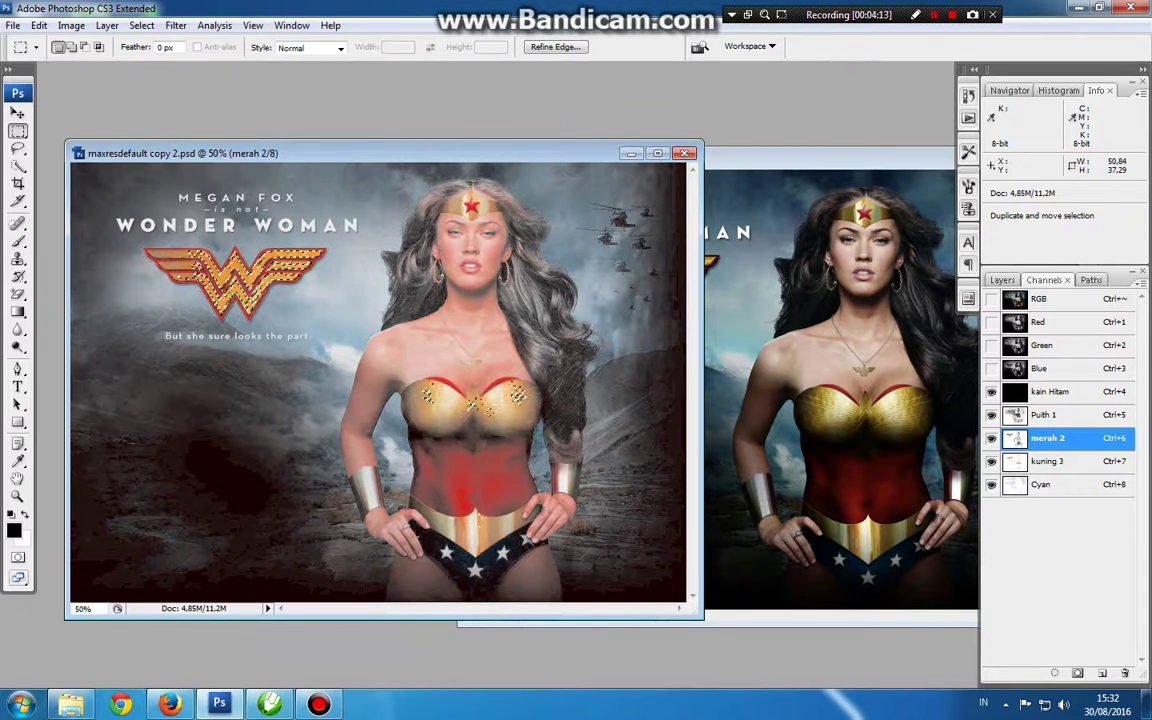
{"action": "key", "text": "ctrl+d"}
Step: Load the kuning 3 channel as a selection, expand it by 1 pixel, fill it with black on kuning 3 and deselect
{"action": "key", "text": "ctrl+7"}
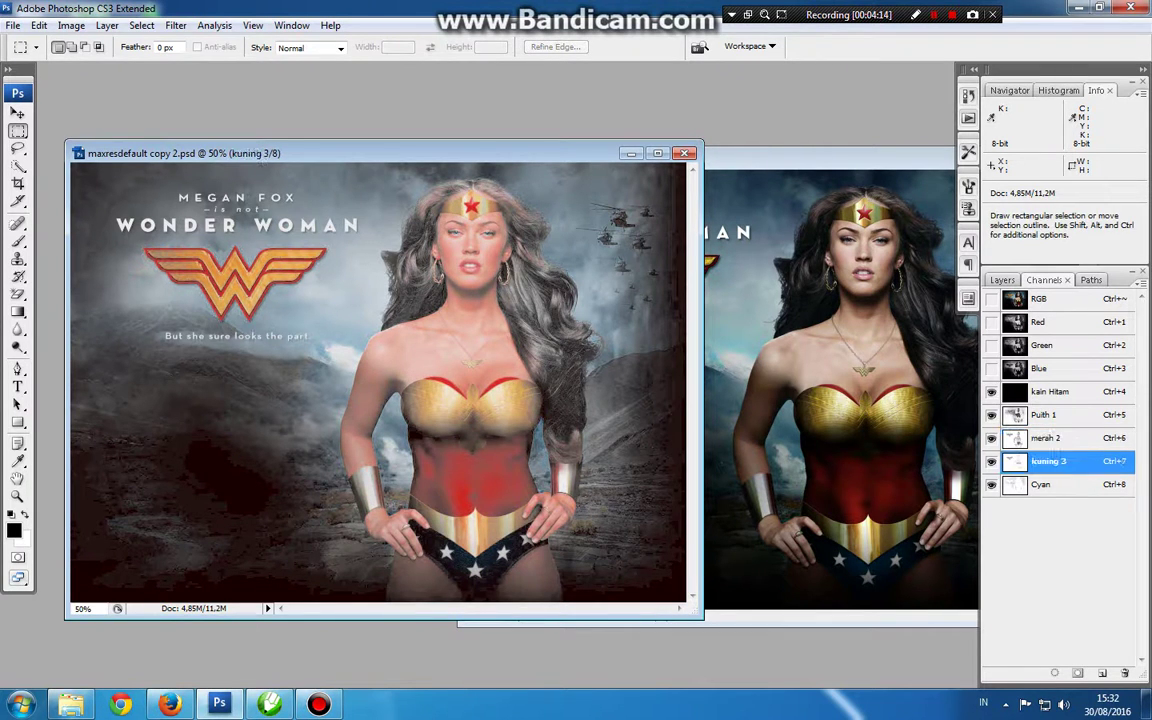
{"action": "key", "text": "ctrl+z"}
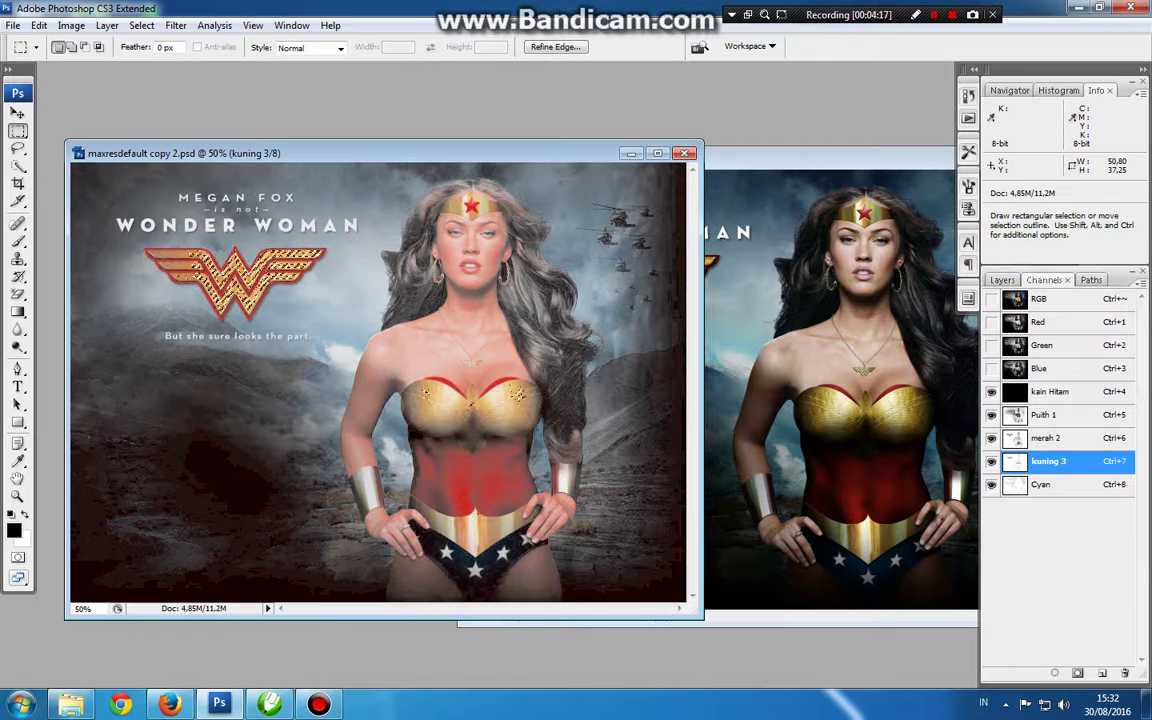
{"action": "left_click", "coordinate": [141, 25]}
{"action": "mouse_move", "coordinate": [155, 202]}
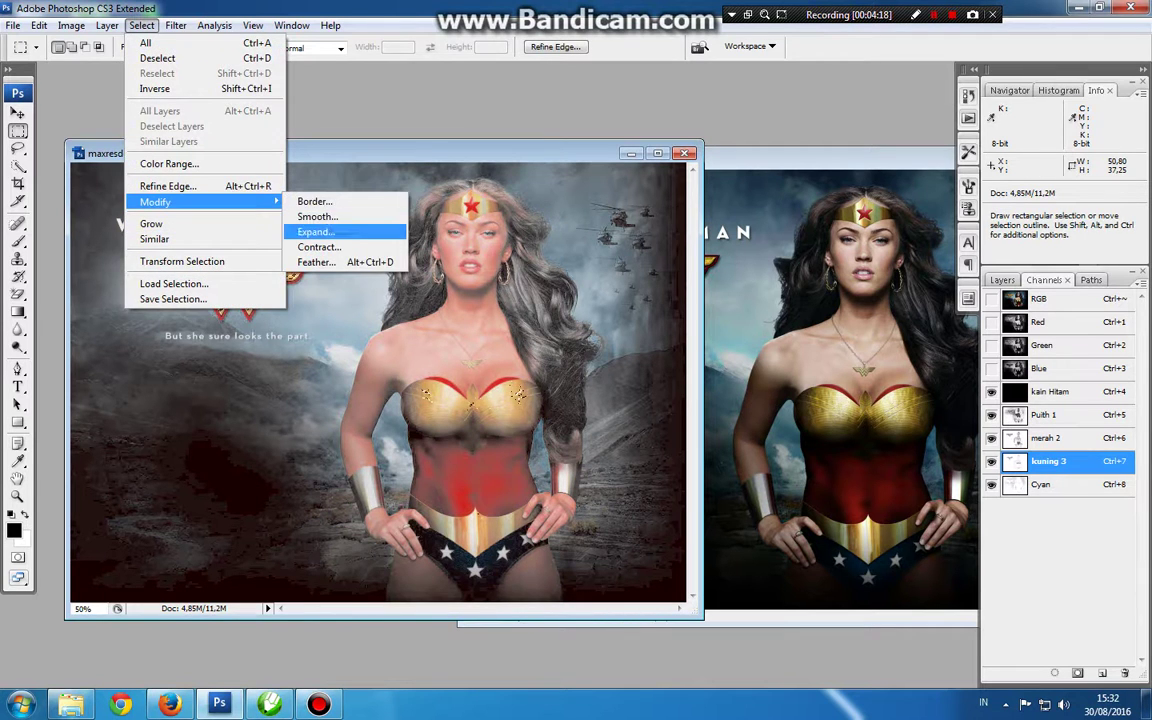
{"action": "left_click", "coordinate": [315, 231]}
{"action": "left_click", "coordinate": [634, 234]}
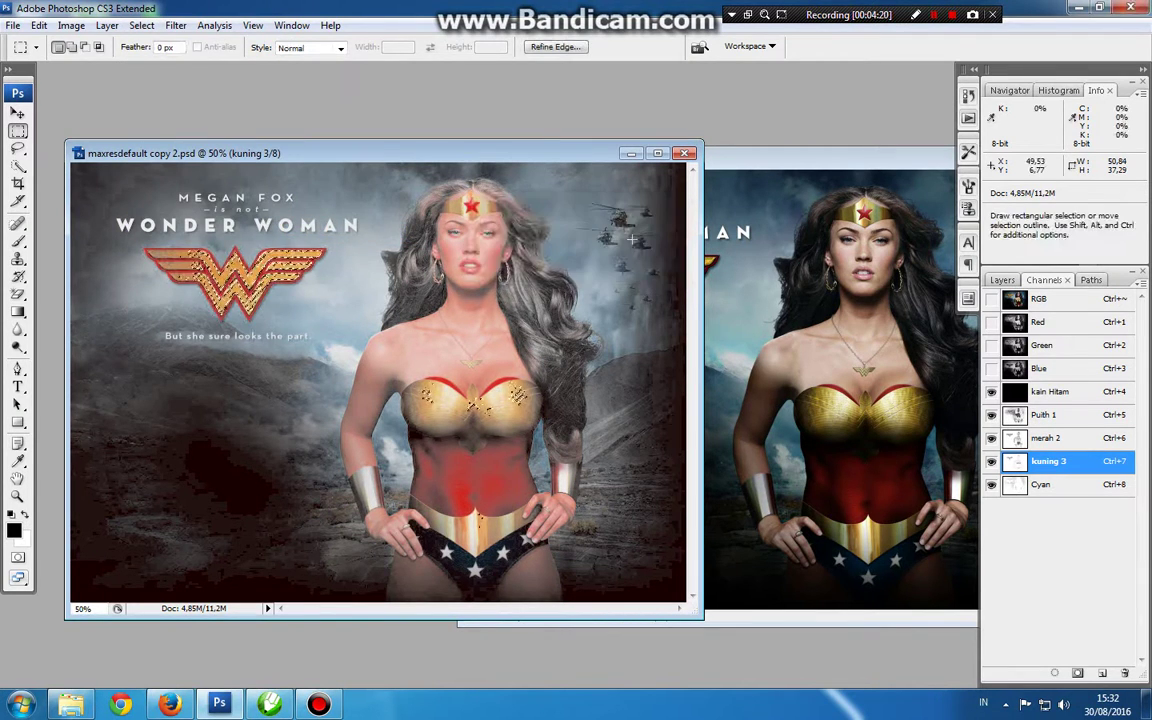
{"action": "key", "text": "ctrl+d"}
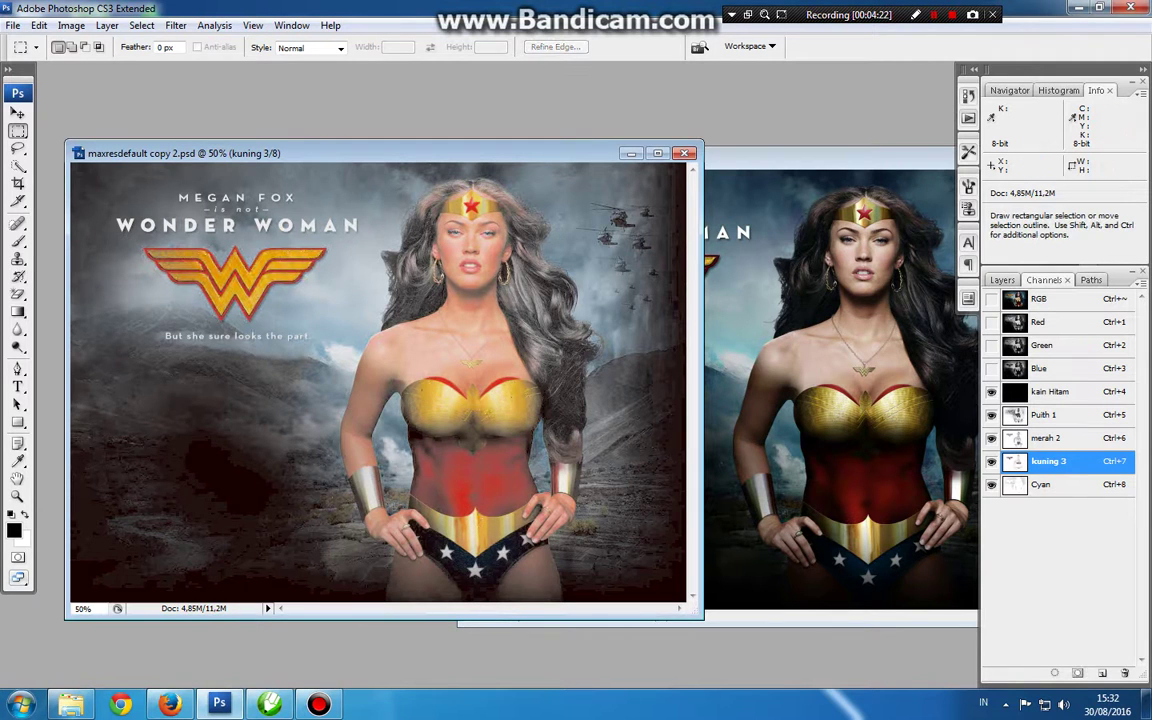
Step: Activate the Cyan channel and load it as a selection
{"action": "left_click", "coordinate": [1040, 484]}
{"action": "key", "text": "i"}
{"action": "double_click", "coordinate": [1014, 484]}
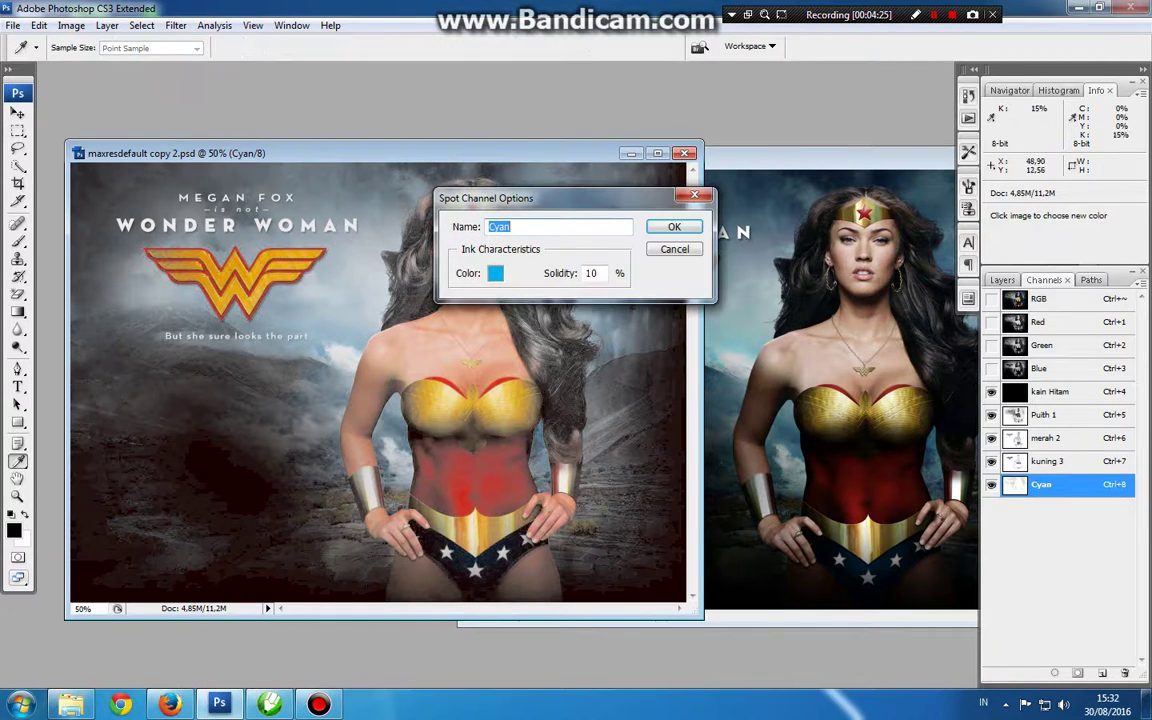
{"action": "key", "text": "Escape"}
{"action": "left_click", "coordinate": [1014, 484], "text": "ctrl"}
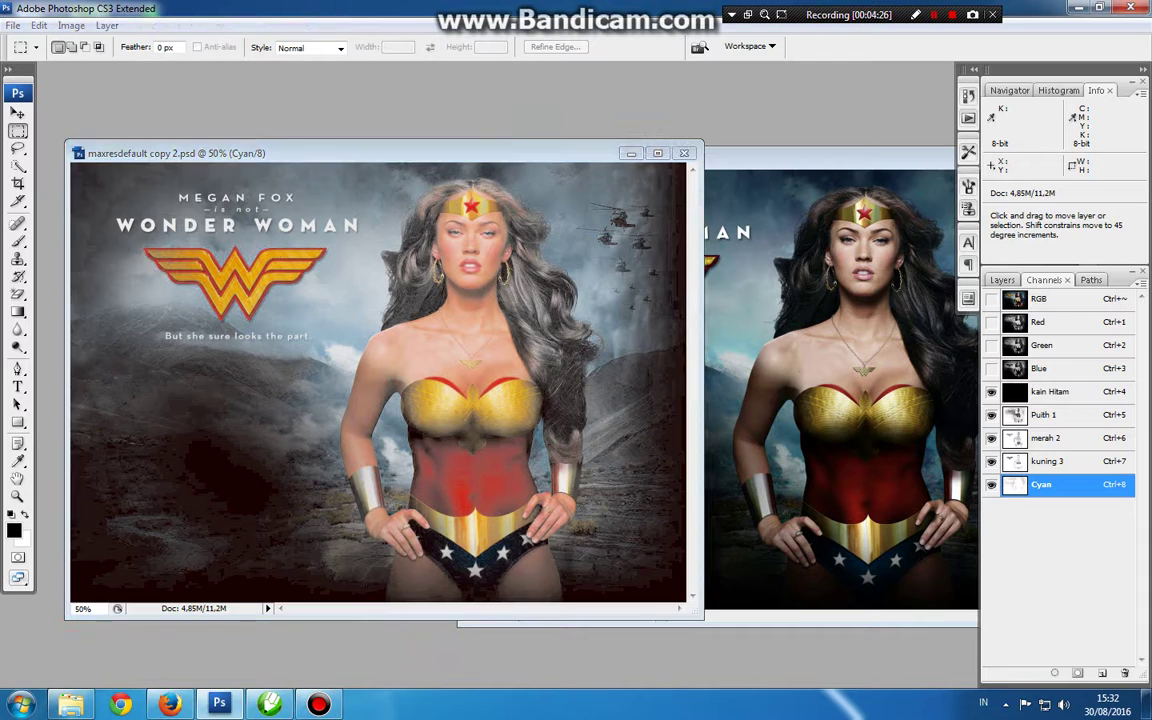
{"action": "key", "text": "Return"}
Step: Expand the cyan selection by 1 pixel and fill it with black on the Cyan channel
{"action": "left_click", "coordinate": [141, 25]}
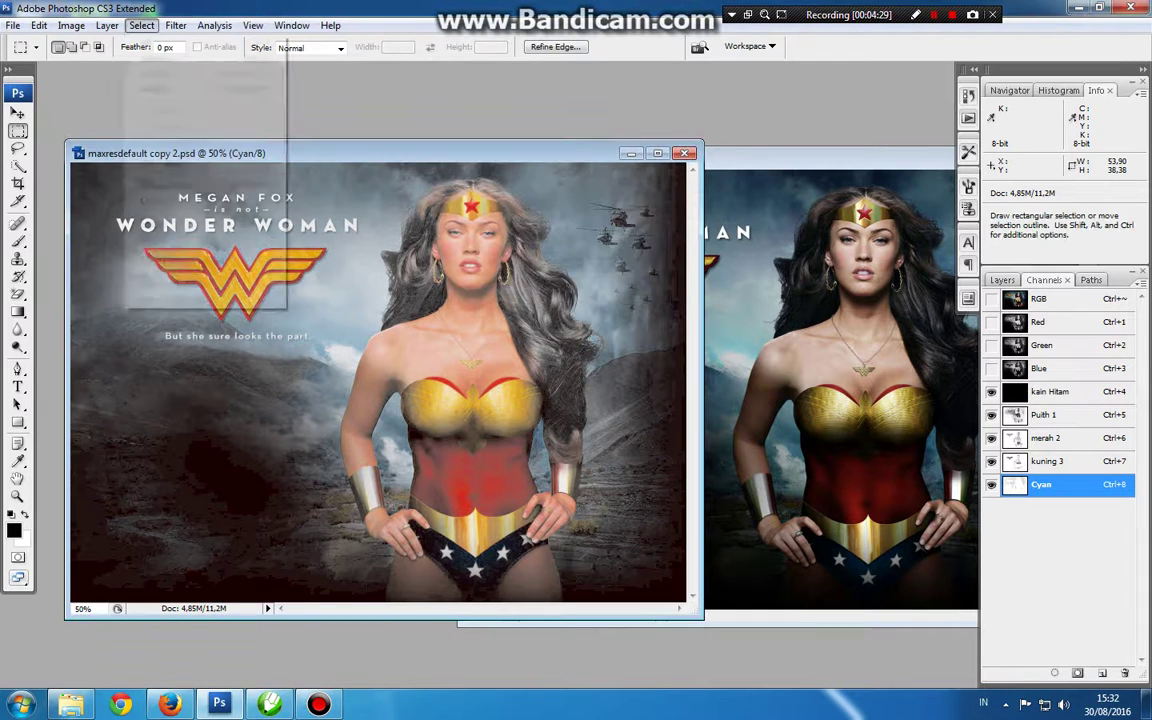
{"action": "mouse_move", "coordinate": [200, 202]}
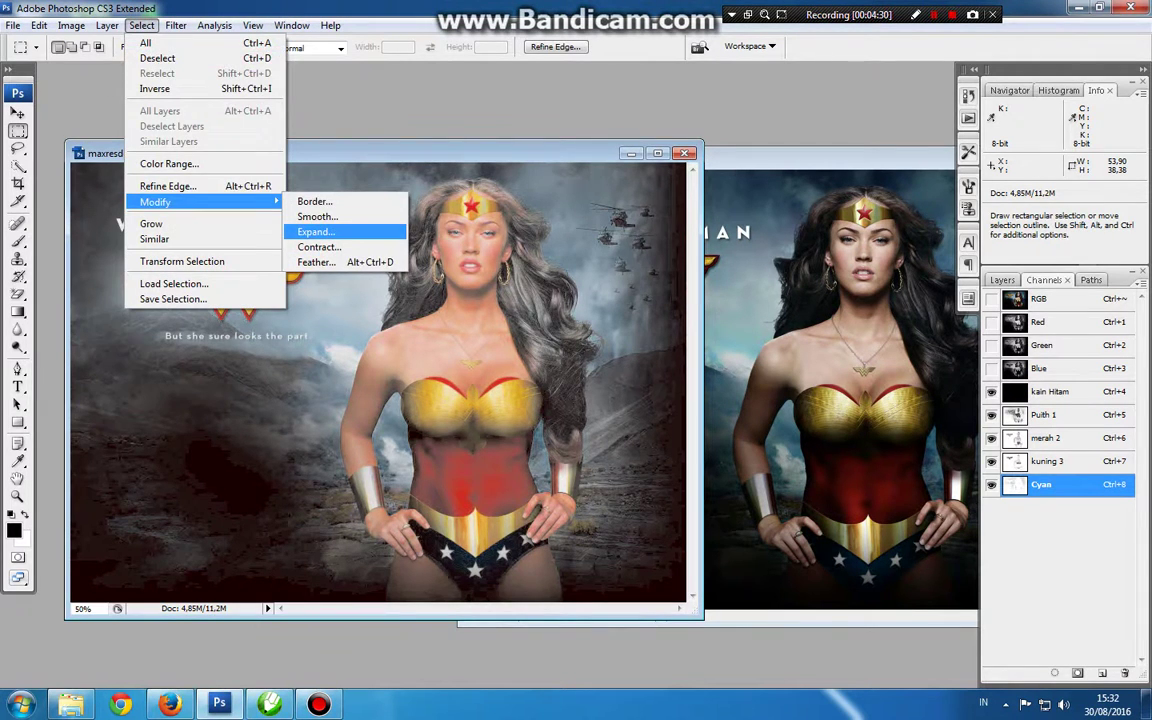
{"action": "left_click", "coordinate": [315, 231]}
{"action": "type", "text": "1"}
{"action": "key", "text": "Return"}
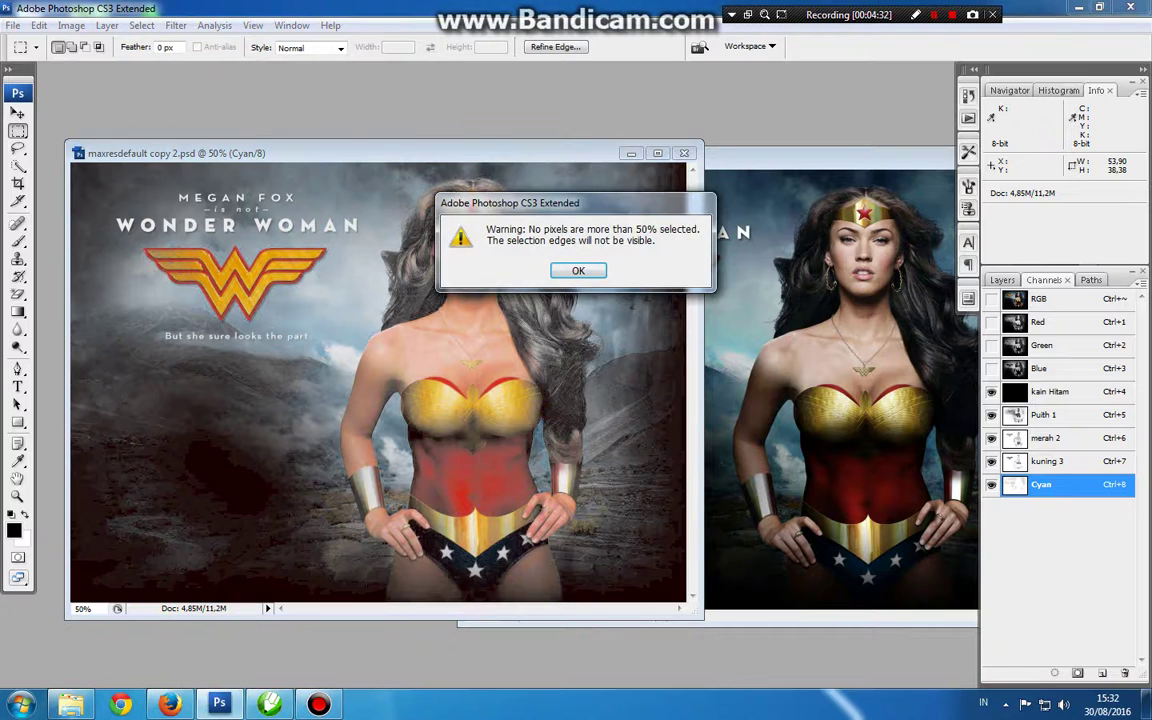
{"action": "key", "text": "Return"}
{"action": "key", "text": "alt"}
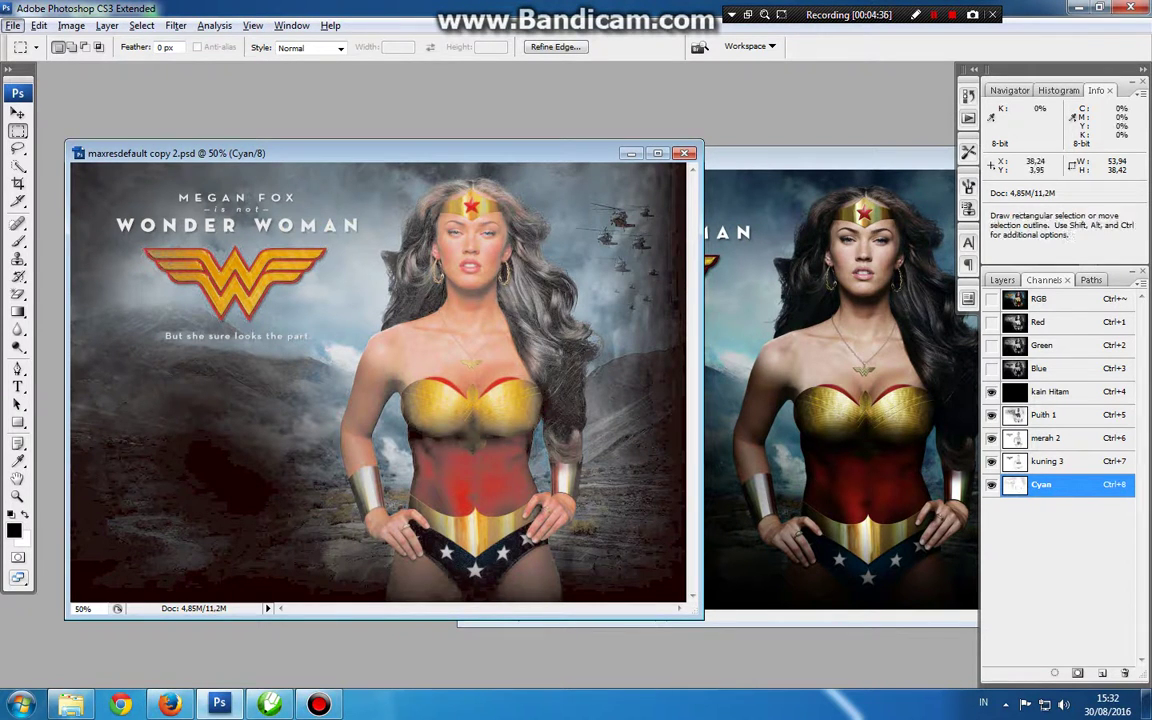
{"action": "key", "text": "alt+Delete"}
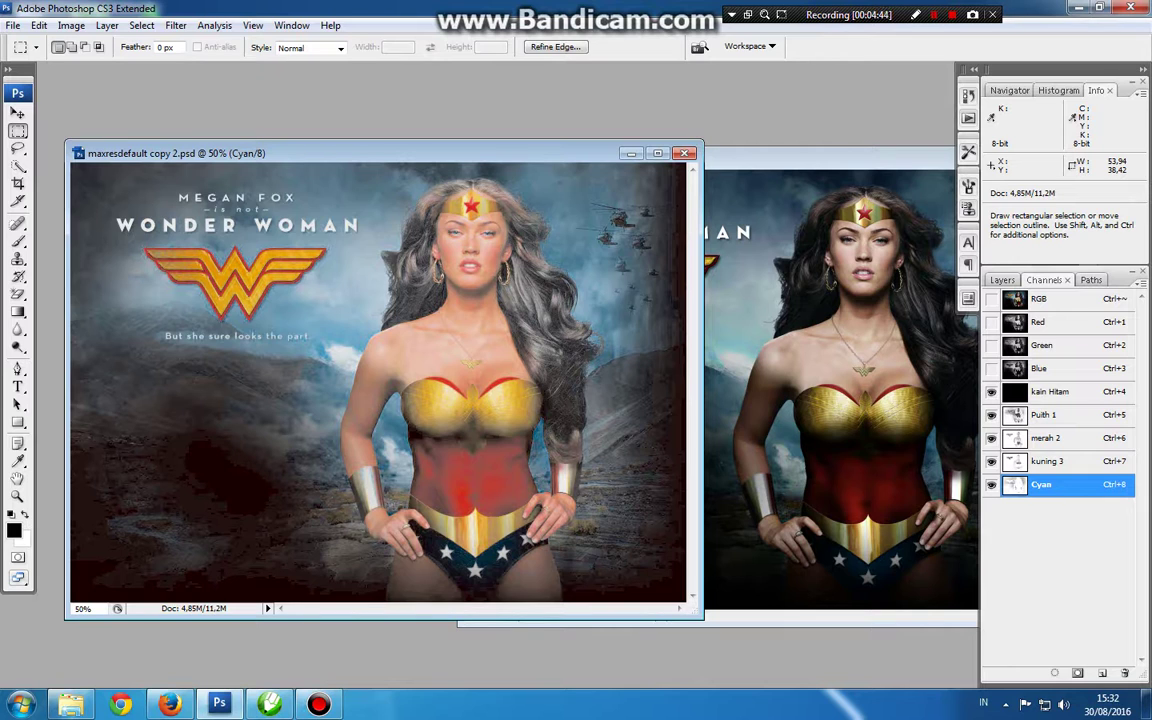
Step: Apply the Puith 1 channel to itself with Apply Image, using Screen blending at 100% opacity
{"action": "key", "text": "ctrl+5"}
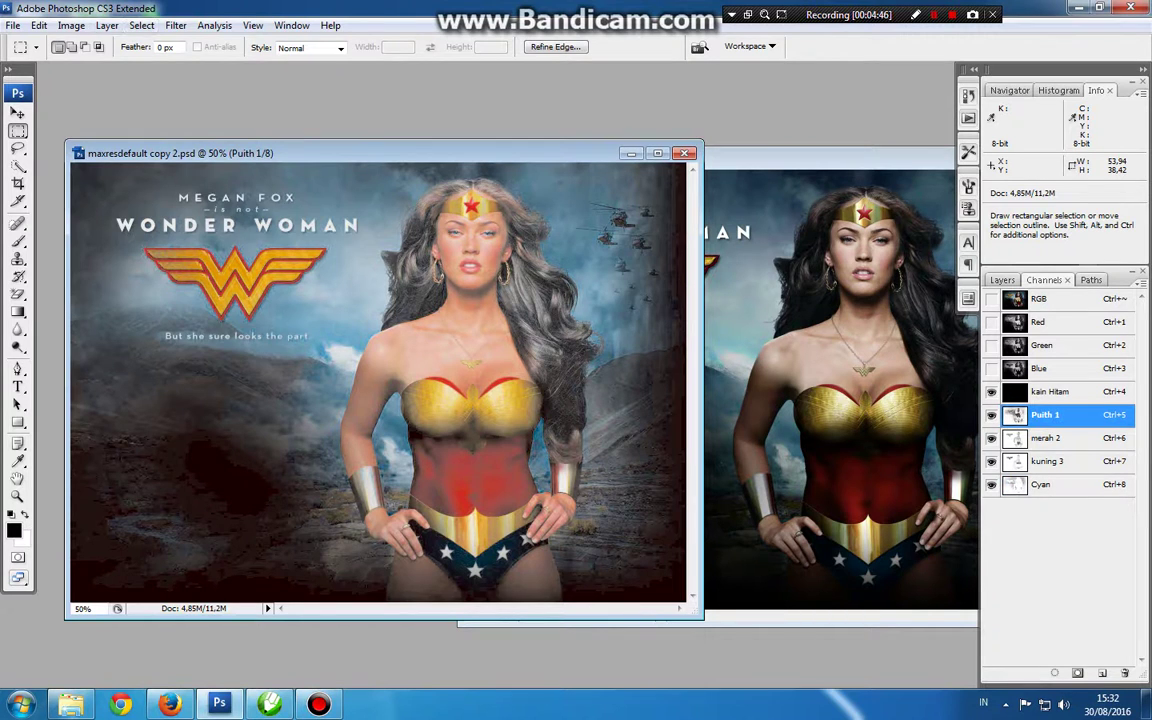
{"action": "left_click", "coordinate": [71, 26]}
{"action": "mouse_move", "coordinate": [107, 26]}
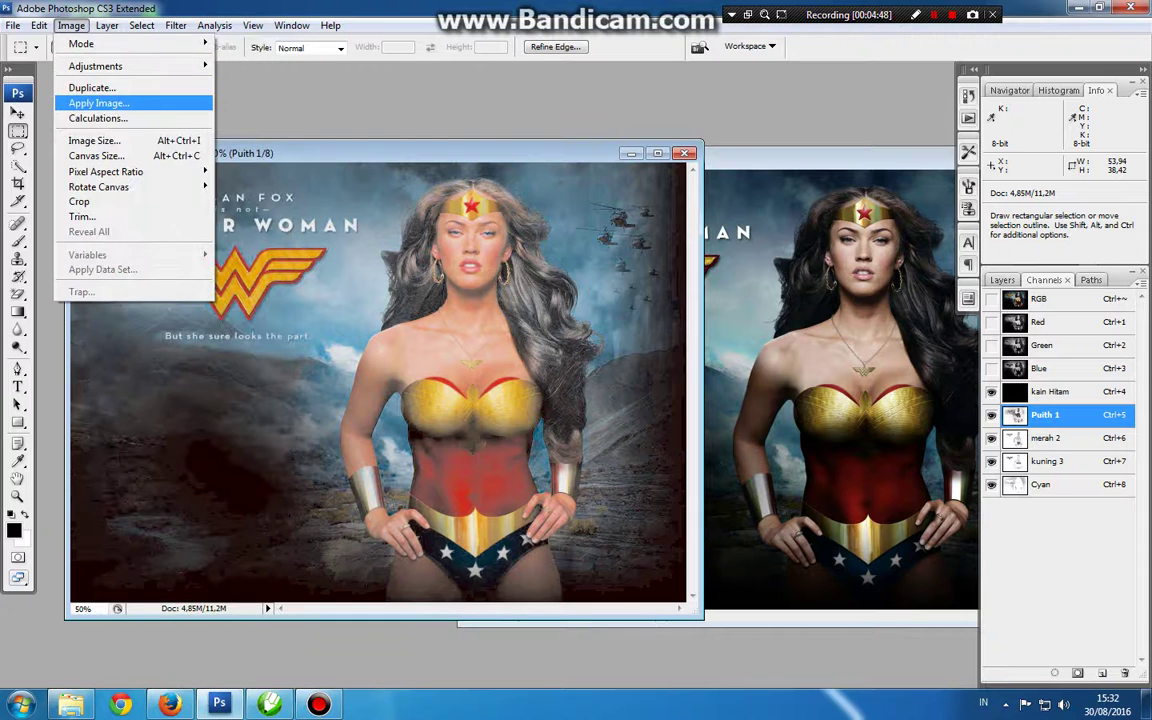
{"action": "left_click", "coordinate": [100, 103]}
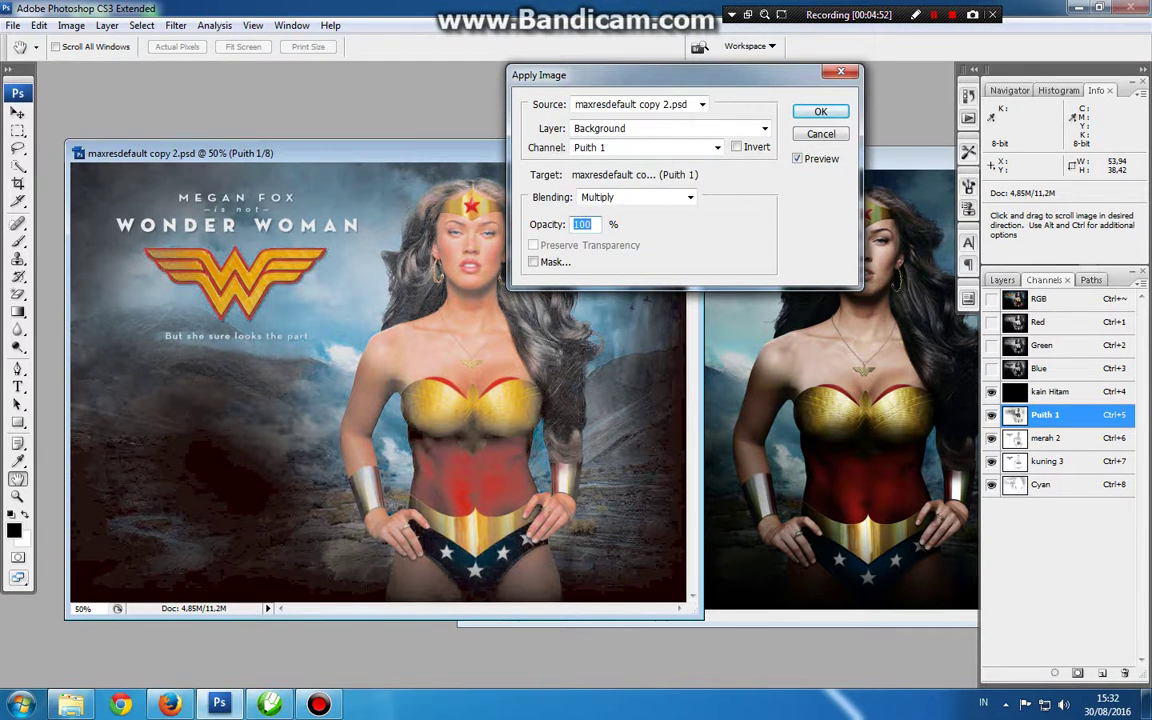
{"action": "left_click", "coordinate": [798, 159]}
{"action": "left_click", "coordinate": [798, 159]}
{"action": "left_click", "coordinate": [689, 198]}
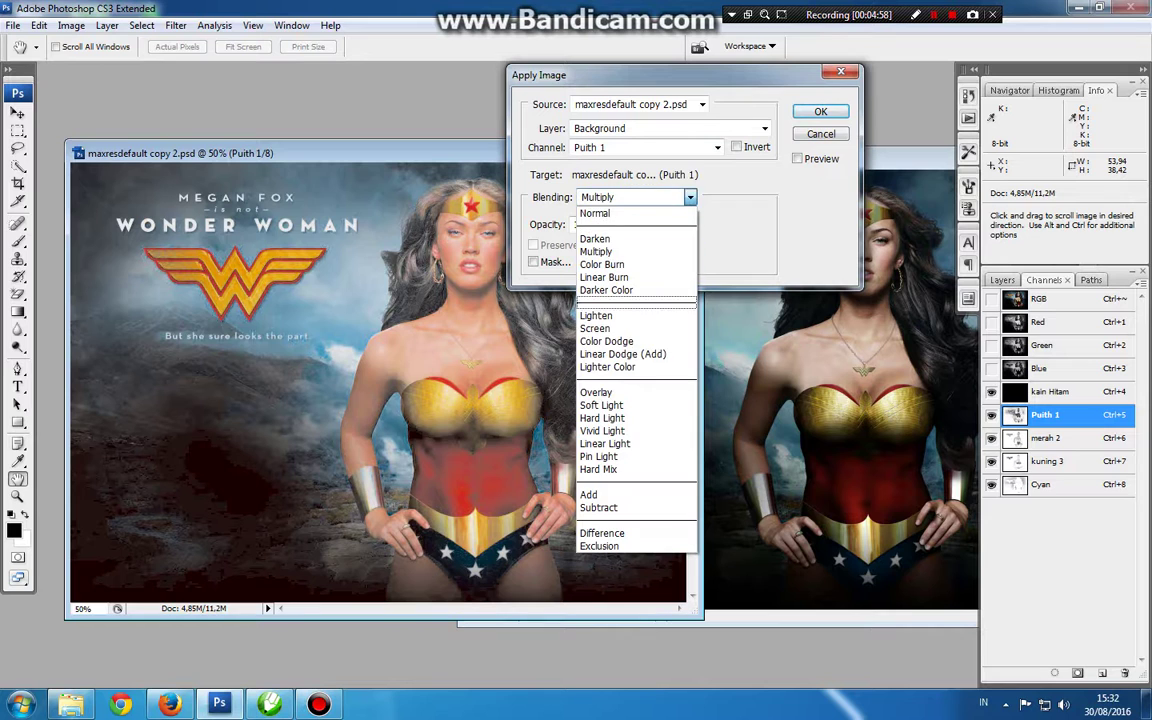
{"action": "key", "text": "Return"}
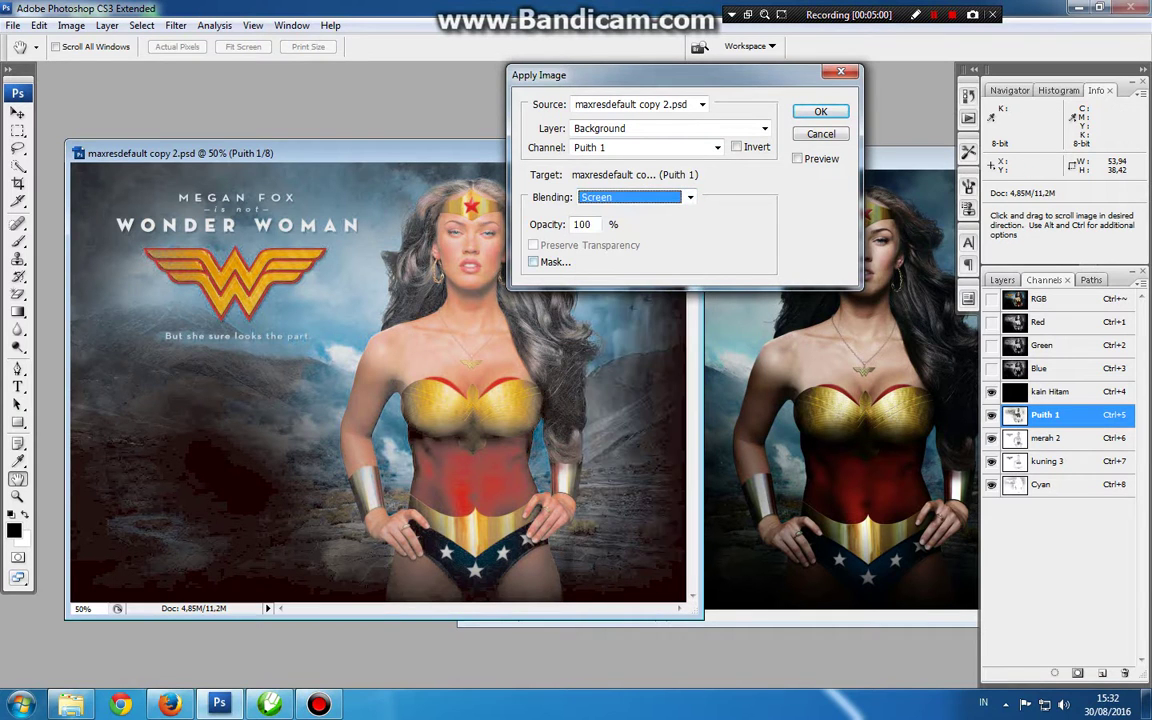
{"action": "key", "text": "alt+p"}
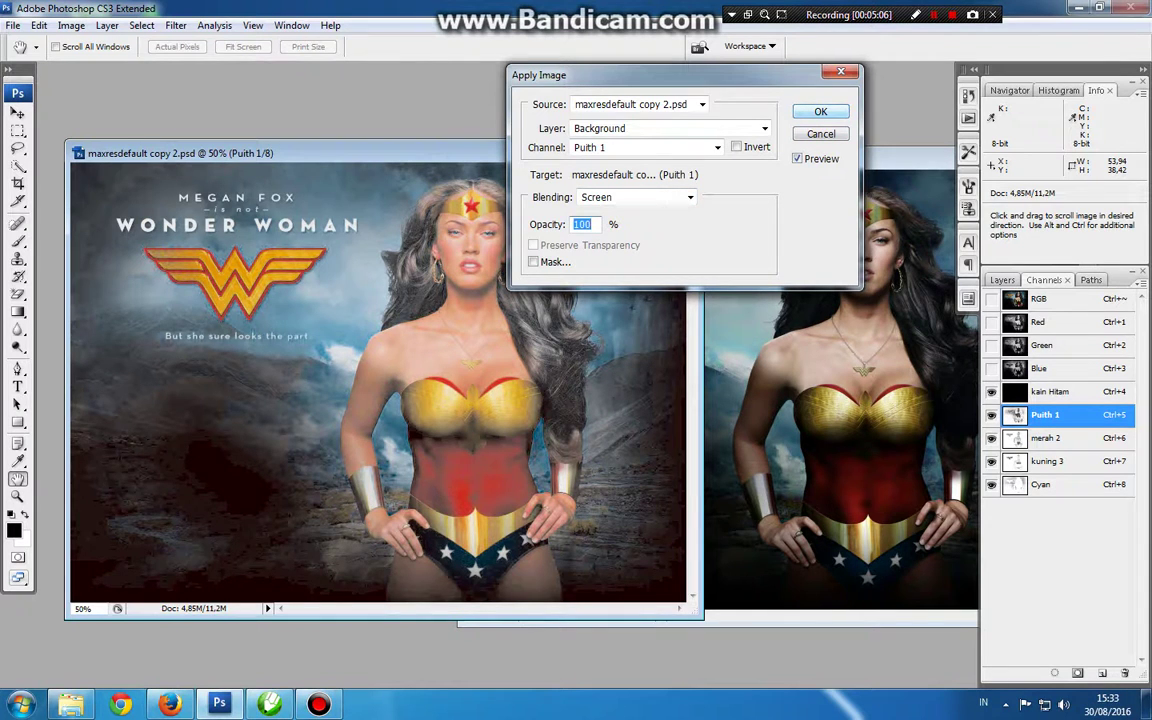
{"action": "key", "text": "Return"}
Step: Run Apply Image on the Puith 1 channel again with Screen blending at 20% opacity
{"action": "left_click", "coordinate": [71, 26]}
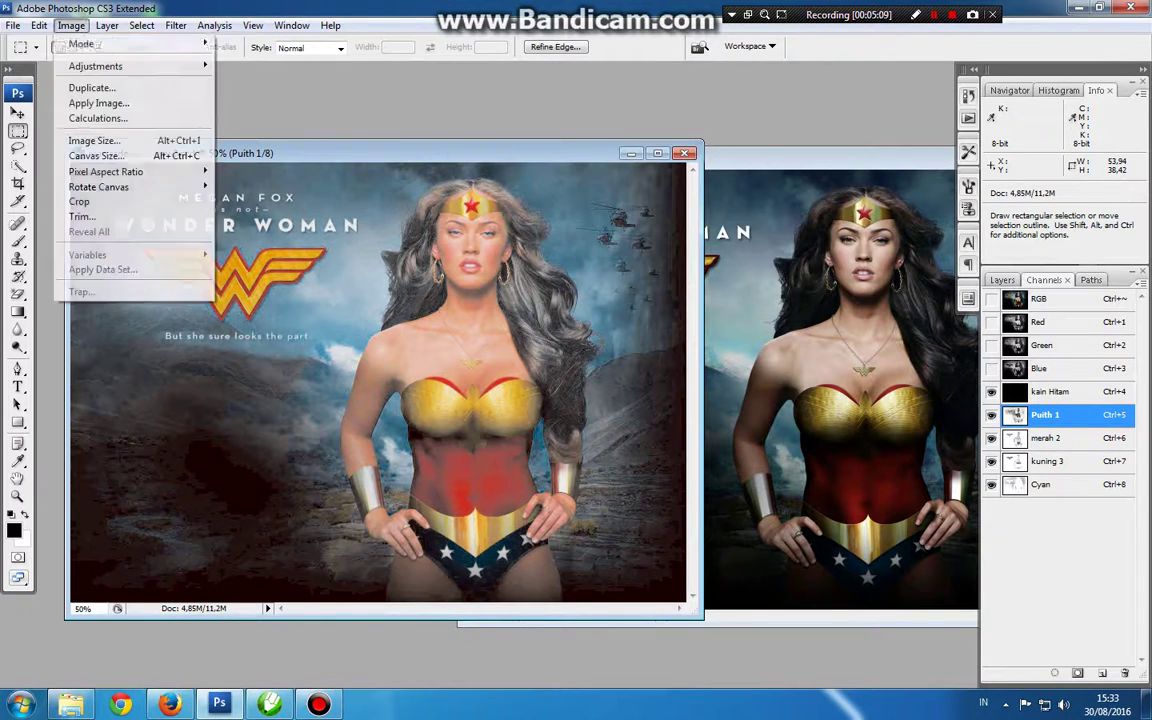
{"action": "key", "text": "Return"}
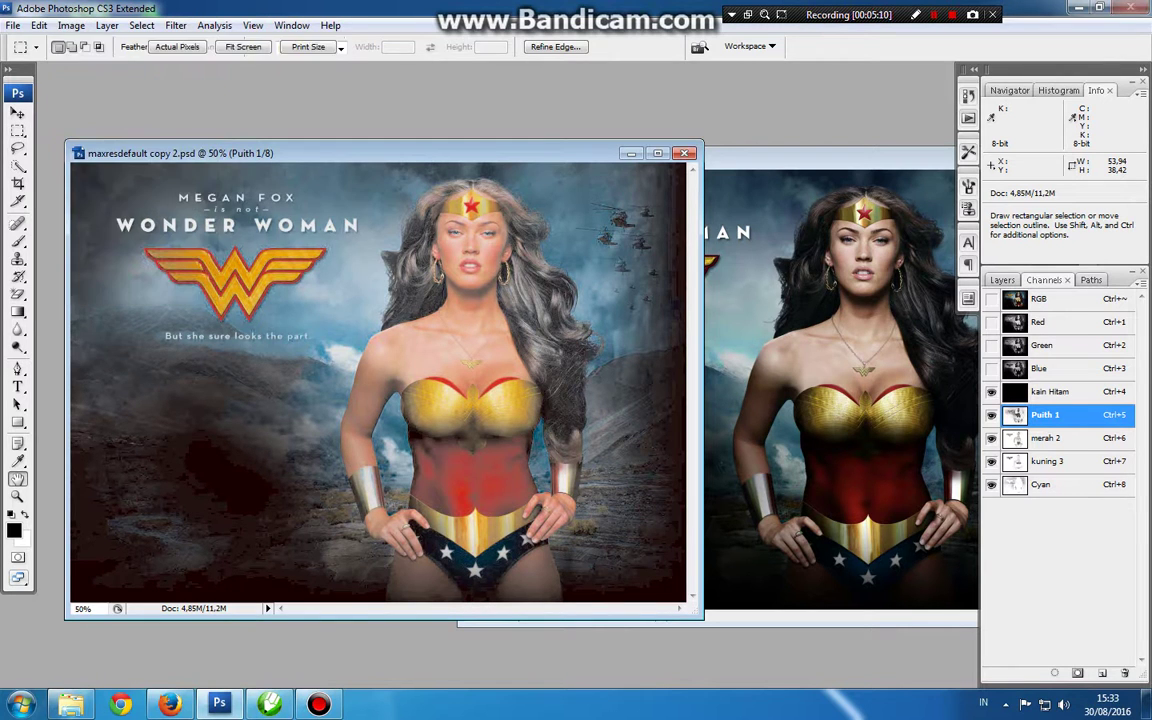
{"action": "type", "text": "20"}
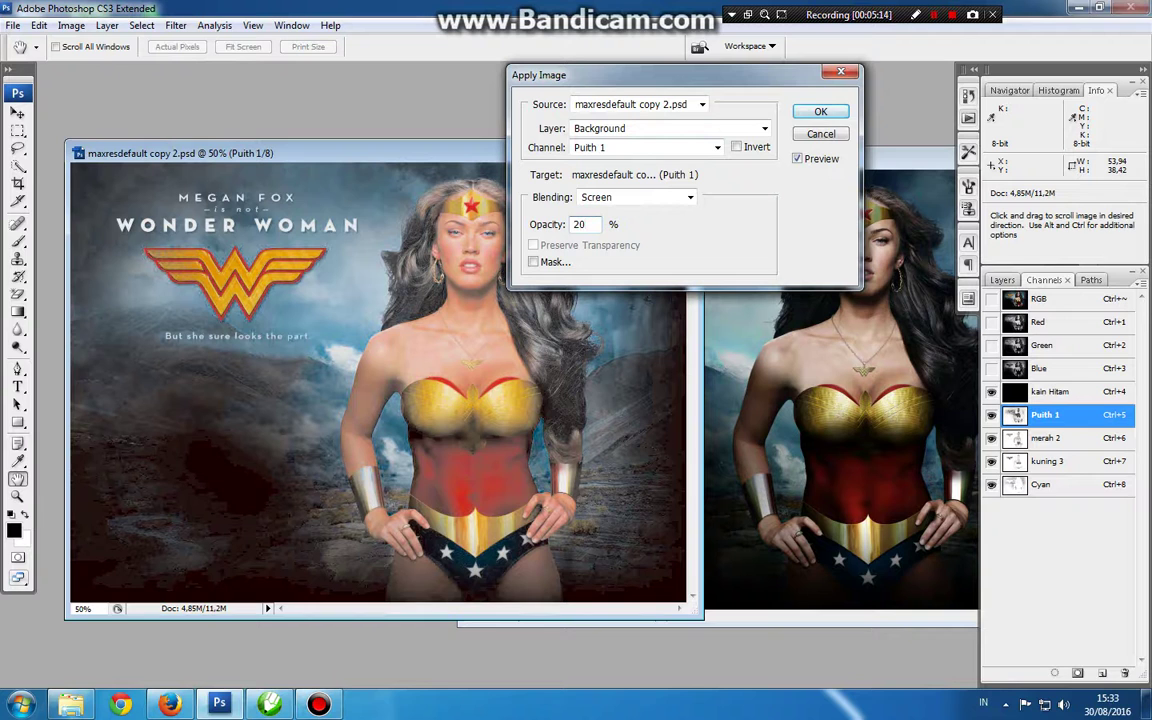
{"action": "key", "text": "Return"}
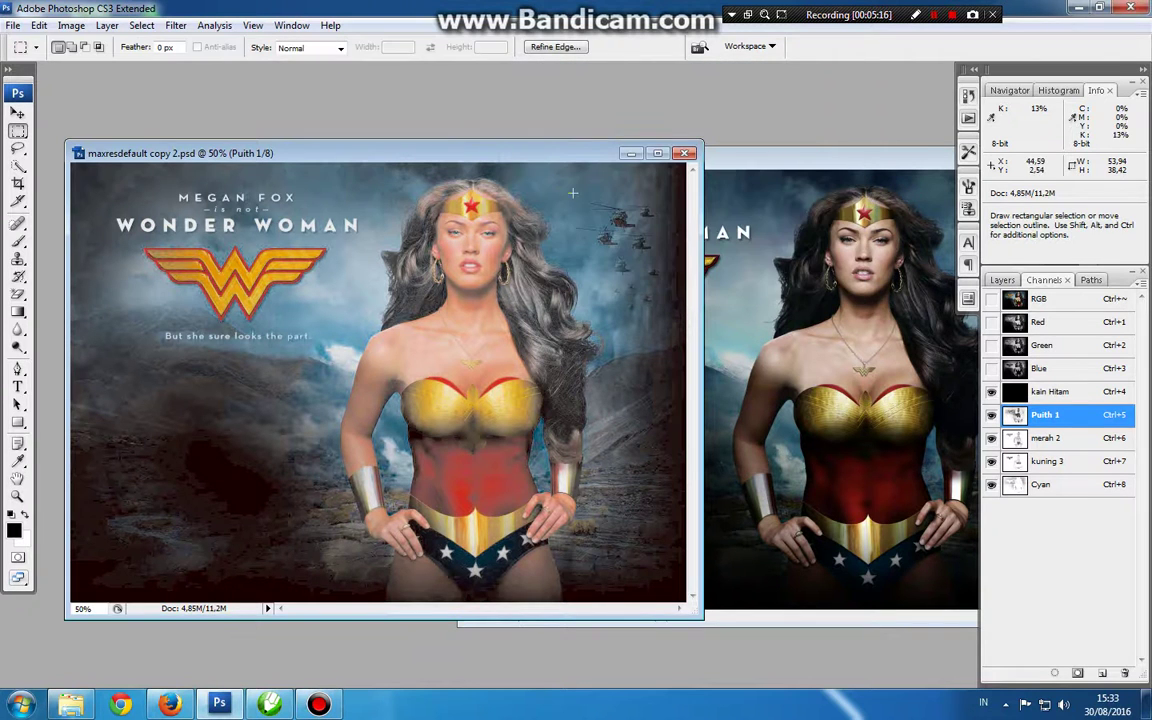
Step: Move the maxresdefault copy 2.psd window beside the original image for comparison, keeping the working copy active
{"action": "left_click_drag", "start_coordinate": [400, 153], "coordinate": [295, 160]}
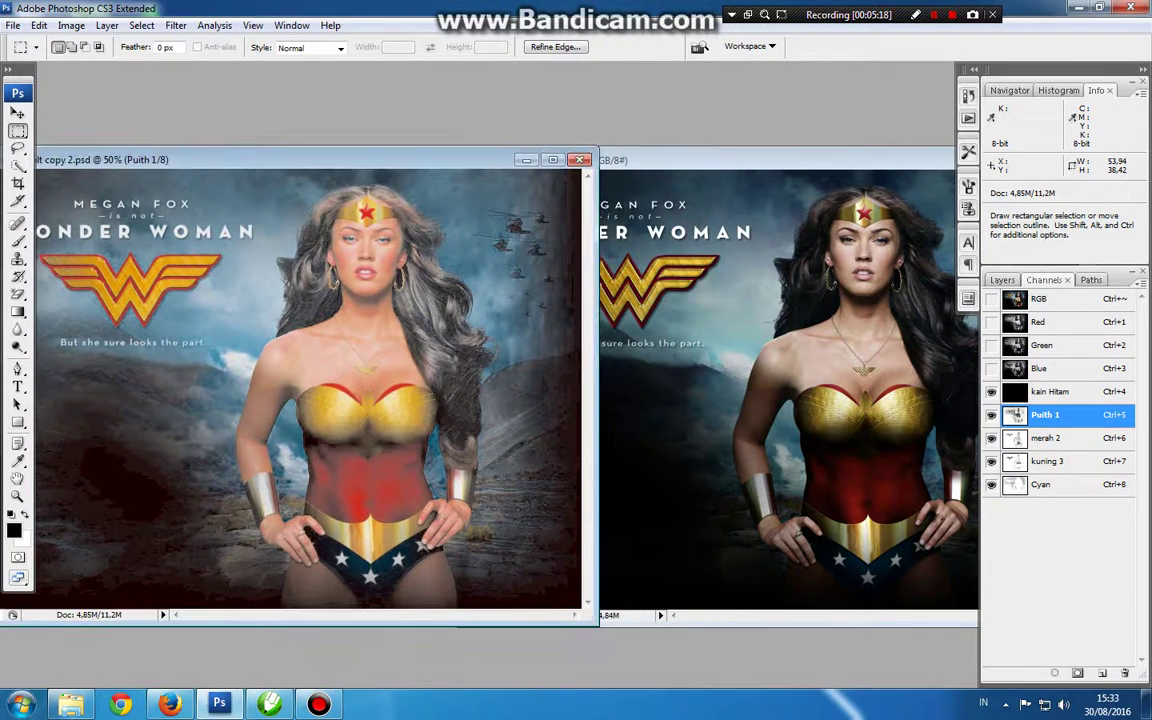
{"action": "left_click", "coordinate": [634, 160]}
{"action": "left_click", "coordinate": [430, 160]}
{"action": "key", "text": "ctrl+6"}
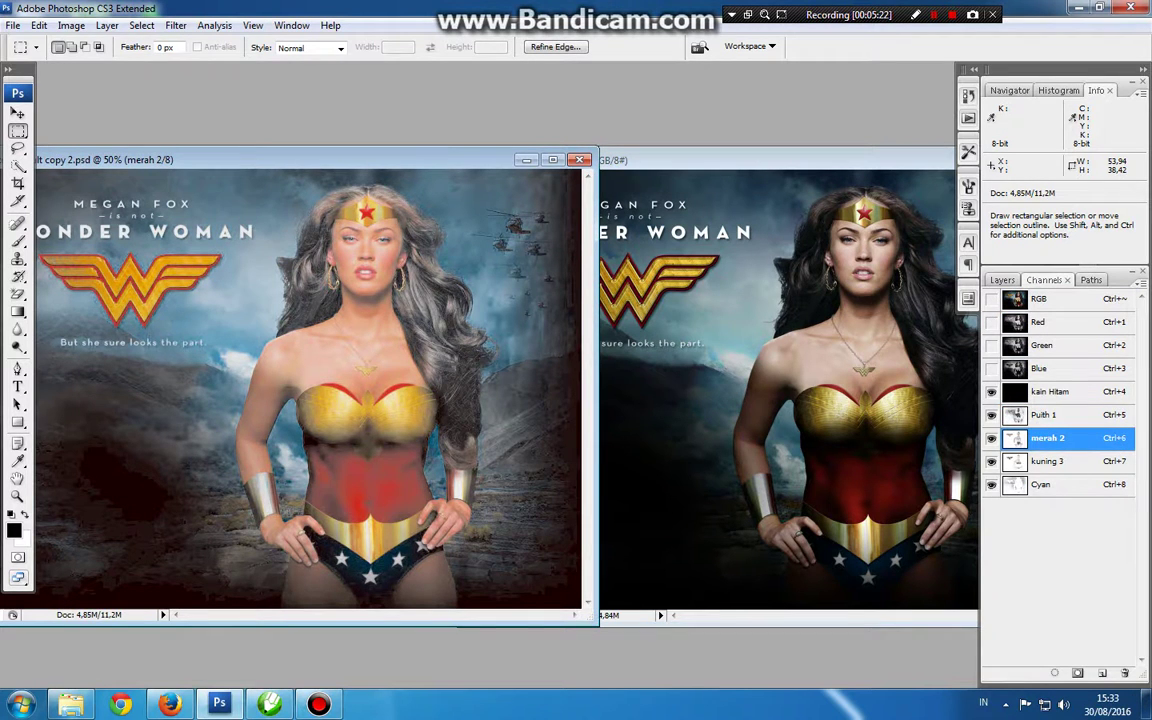
{"action": "key", "text": "ctrl+5"}
{"action": "key", "text": "ctrl+6"}
{"action": "key", "text": "ctrl"}
{"action": "key", "text": "ctrl+l"}
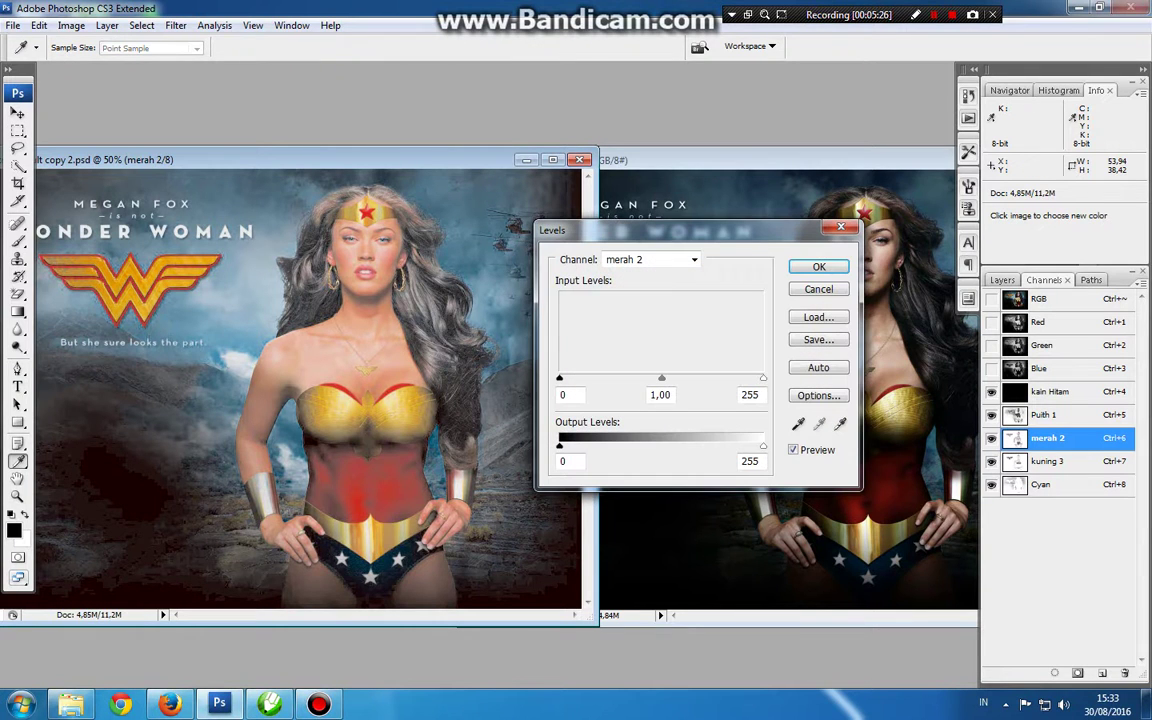
{"action": "left_click_drag", "start_coordinate": [660, 378], "coordinate": [710, 378]}
{"action": "left_click_drag", "start_coordinate": [680, 230], "coordinate": [609, 315]}
{"action": "left_click", "coordinate": [748, 375]}
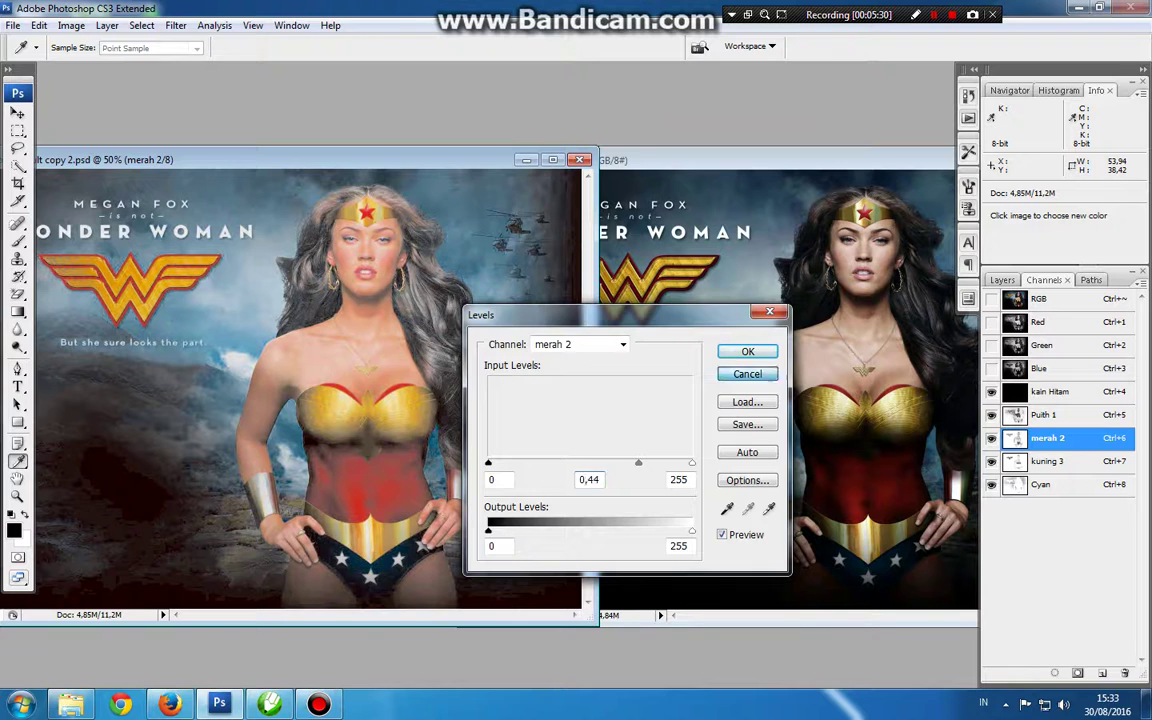
Step: Strengthen the merah 2 channel slightly by darkening its midtones with Levels
{"action": "key", "text": "ctrl+7"}
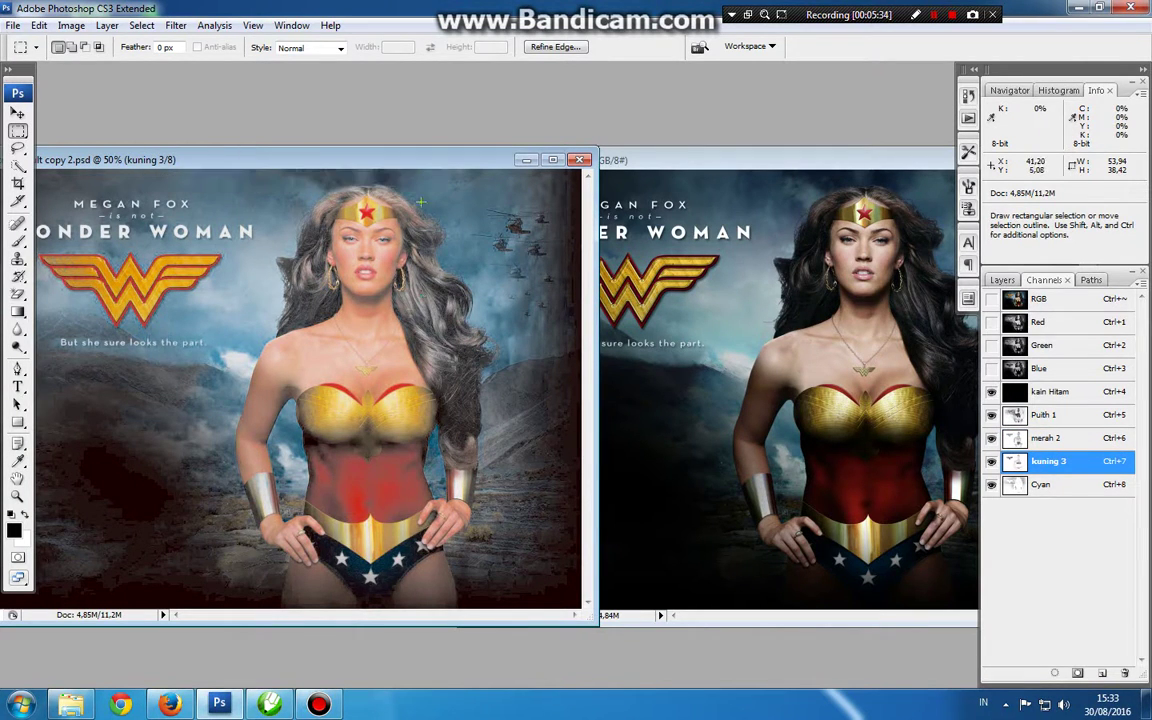
{"action": "key", "text": "ctrl+6"}
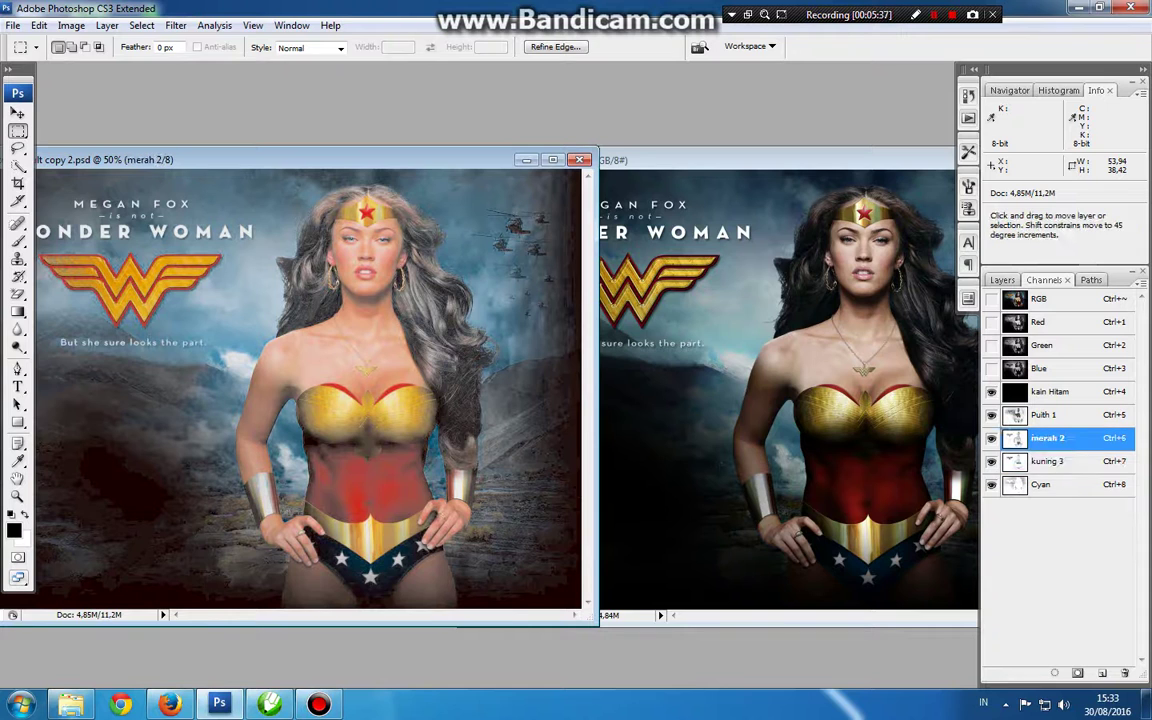
{"action": "key", "text": "ctrl+l"}
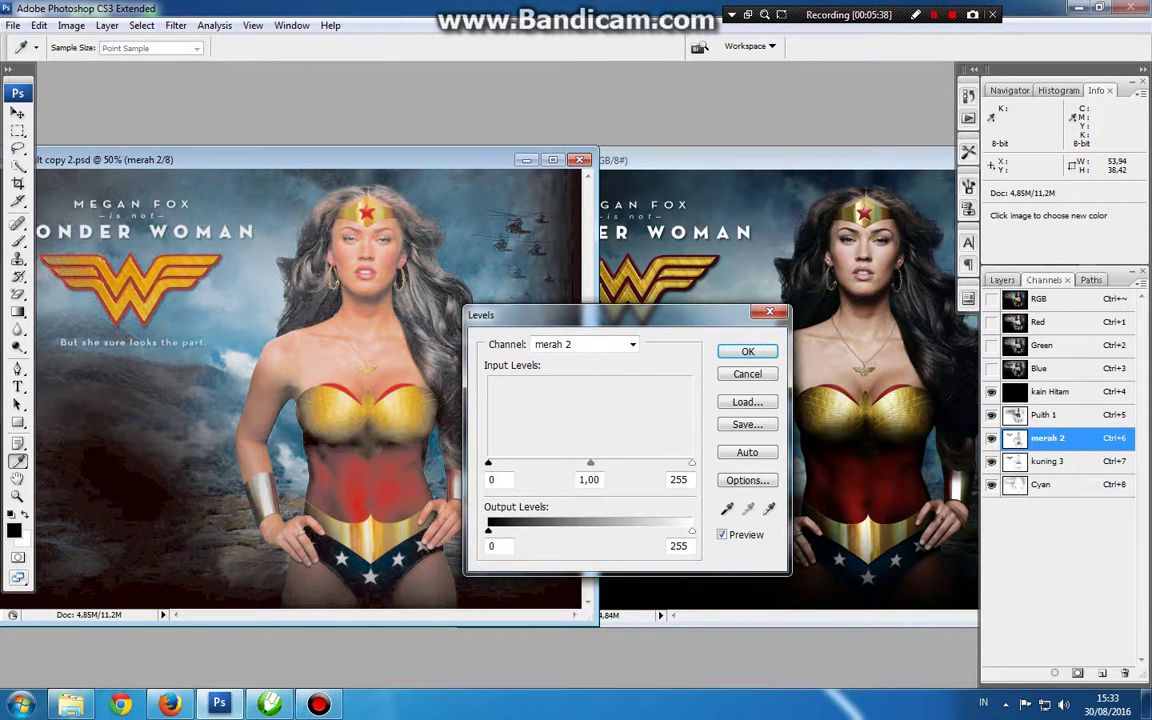
{"action": "mouse_move", "coordinate": [590, 463]}
{"action": "left_mouse_down"}
{"action": "mouse_move", "coordinate": [488, 463]}
{"action": "mouse_move", "coordinate": [611, 463]}
{"action": "left_mouse_up"}
{"action": "key", "text": "Return"}
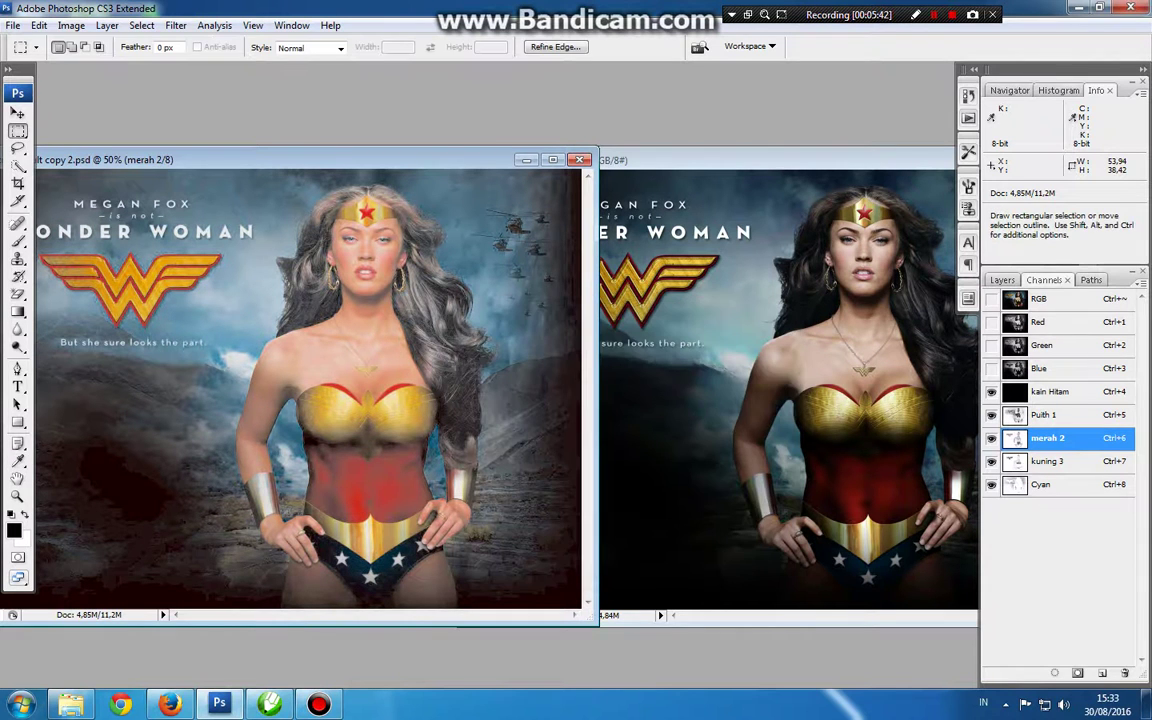
Step: Strengthen the kuning 3 channel with Levels, setting the midtone input to 0,76
{"action": "key", "text": "ctrl+7"}
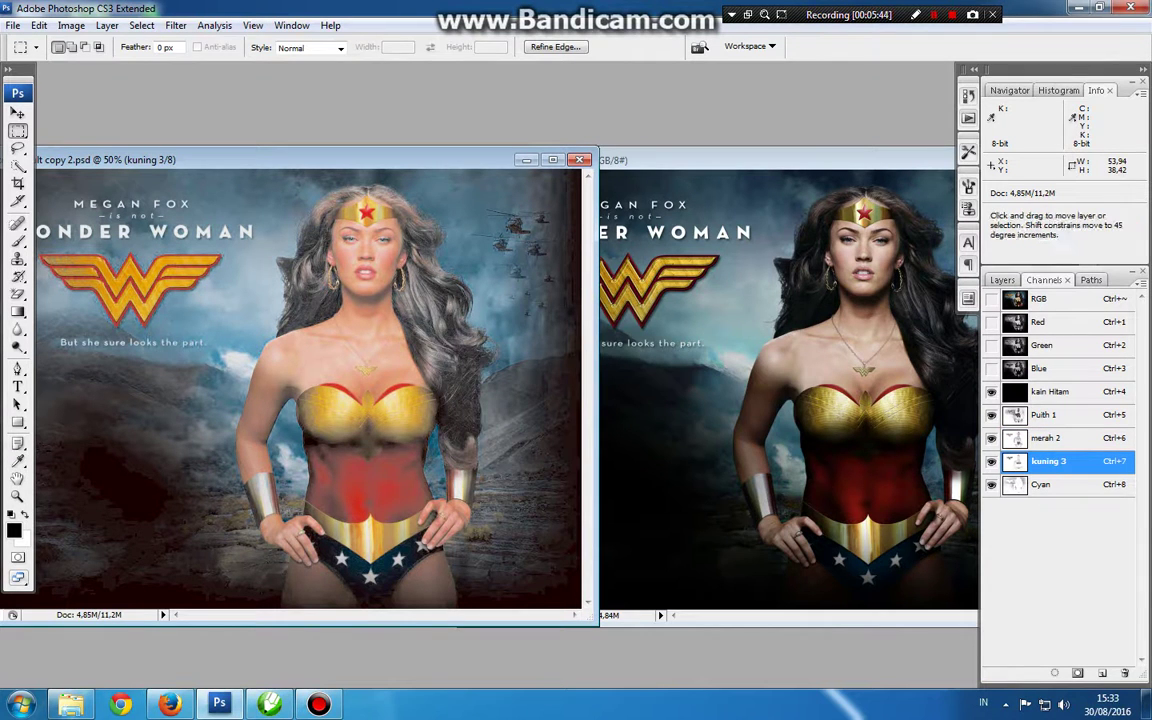
{"action": "key", "text": "ctrl+l"}
{"action": "left_click_drag", "start_coordinate": [590, 463], "coordinate": [574, 463]}
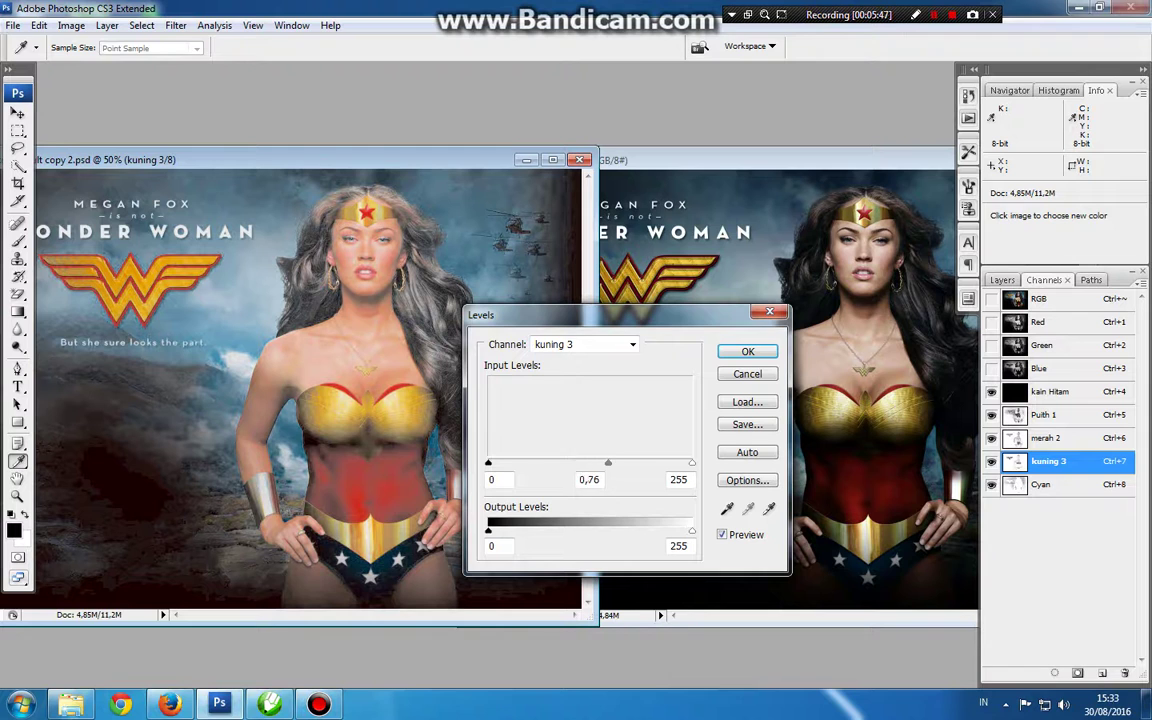
{"action": "key", "text": "Return"}
{"action": "key", "text": "m"}
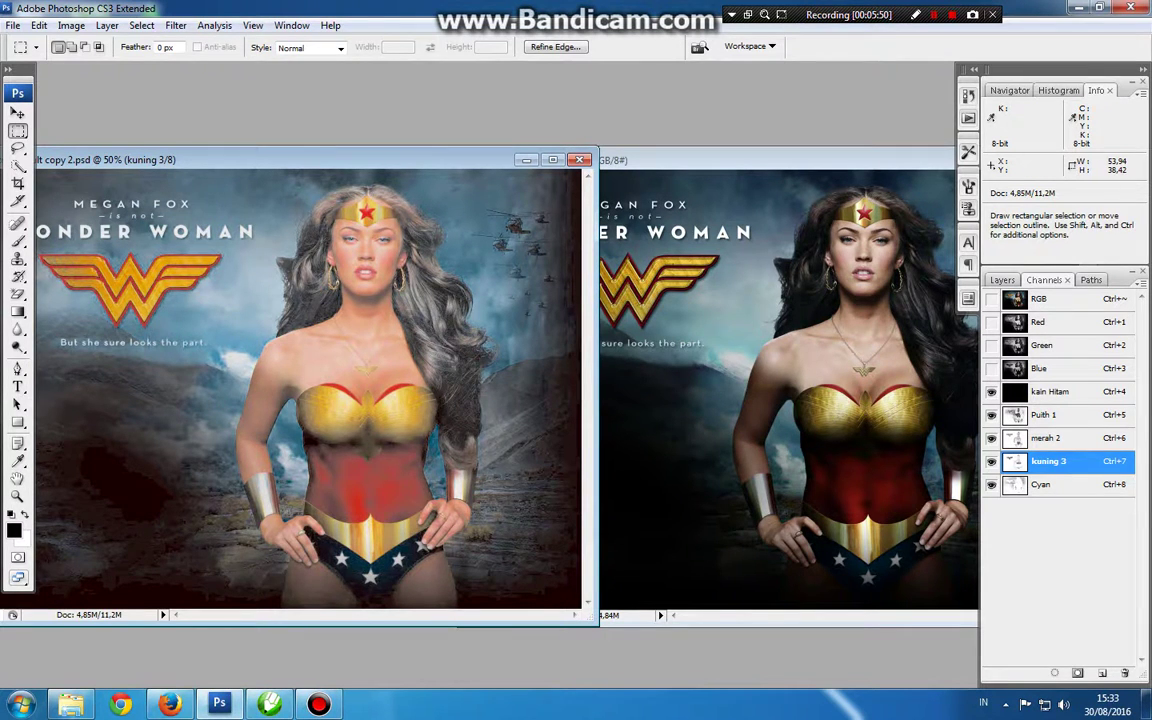
Step: Delete the Red, Magenta, Yellow and kain Hitam channels, keeping only the four spot channels
{"action": "key", "text": "ctrl+1"}
{"action": "right_click", "coordinate": [1020, 321]}
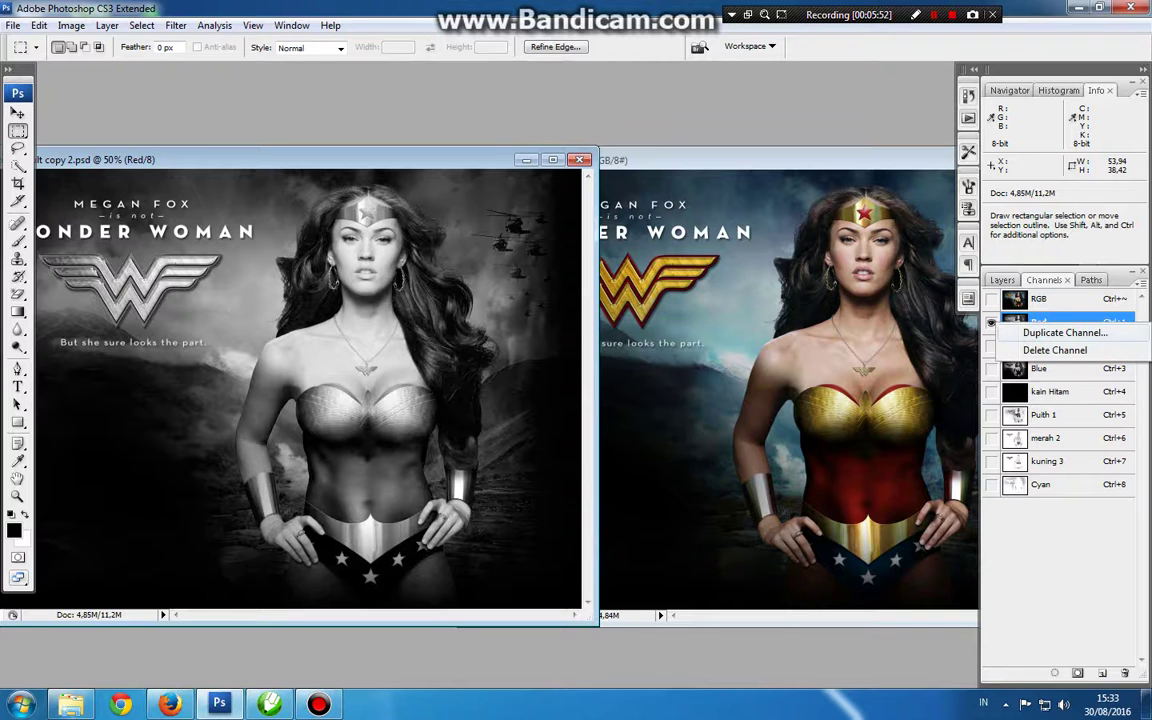
{"action": "left_click", "coordinate": [1055, 346]}
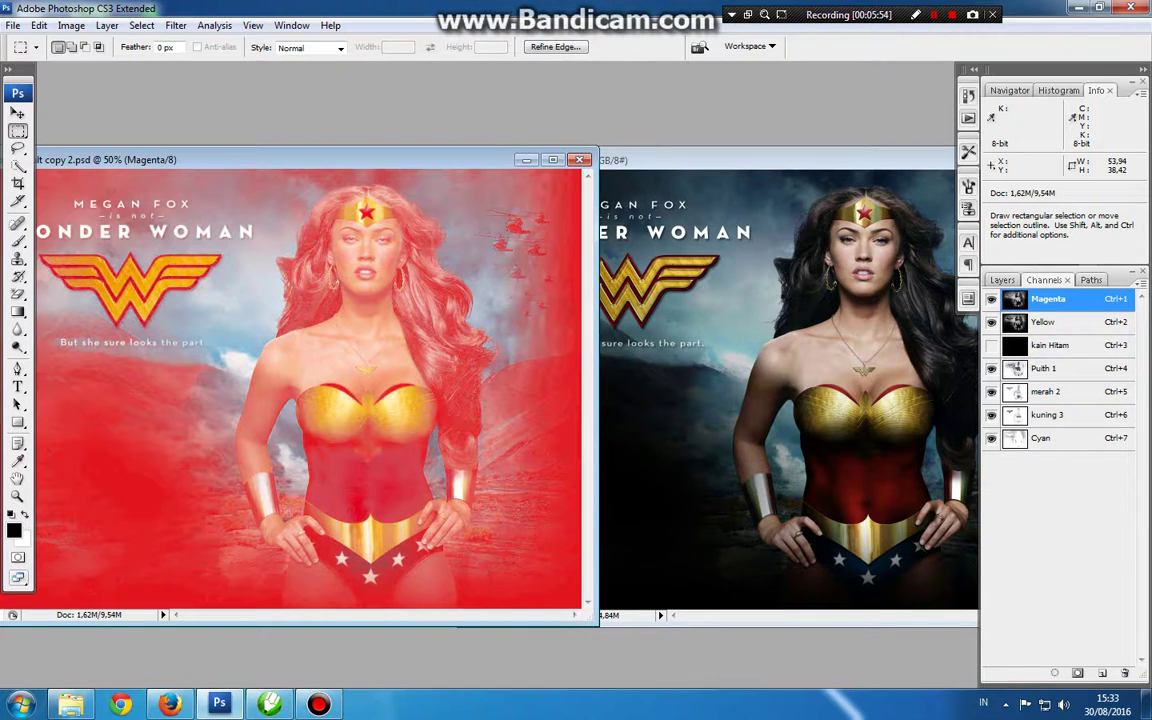
{"action": "right_click", "coordinate": [1016, 299]}
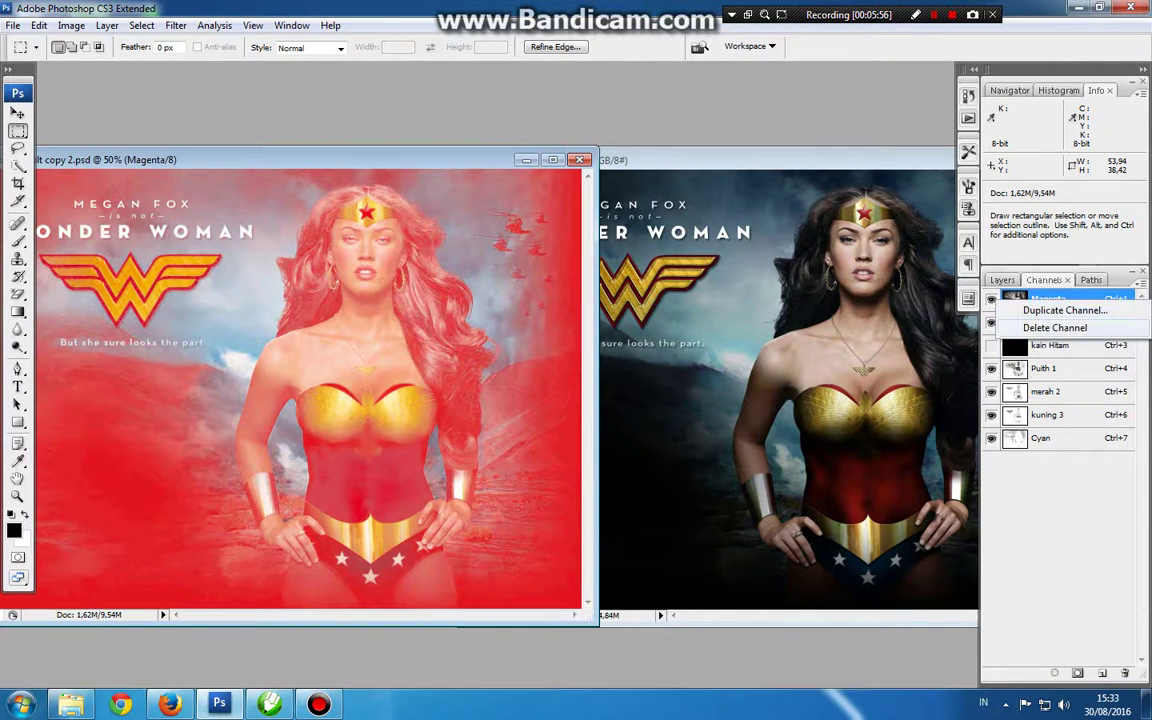
{"action": "left_click", "coordinate": [1055, 327]}
{"action": "right_click", "coordinate": [1016, 299]}
{"action": "left_click", "coordinate": [1055, 327]}
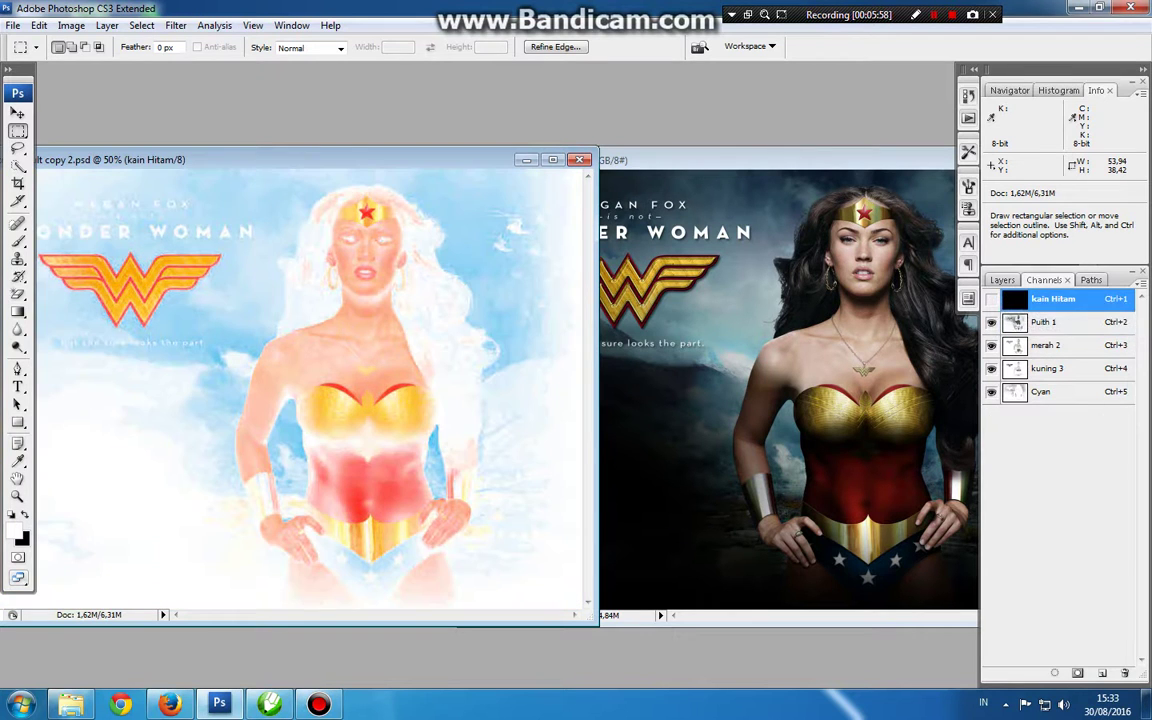
{"action": "right_click", "coordinate": [1016, 299]}
{"action": "left_click", "coordinate": [1055, 327]}
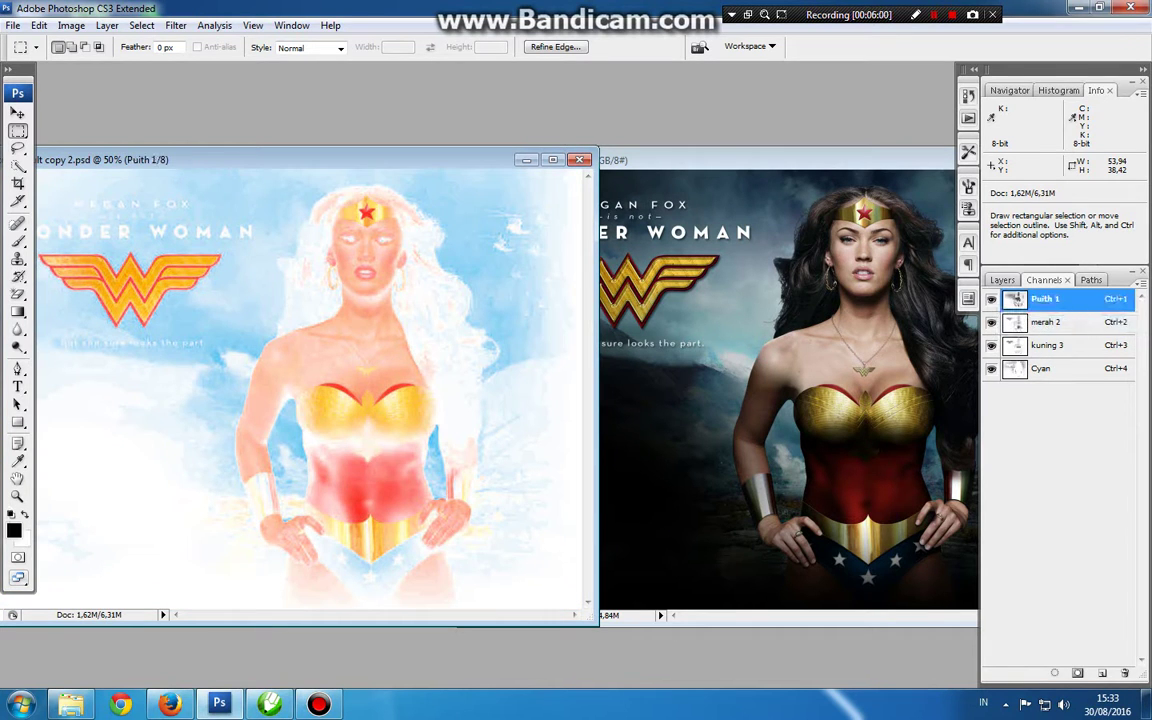
Step: Split the four remaining spot channels into separate grayscale documents
{"action": "right_click", "coordinate": [1016, 297]}
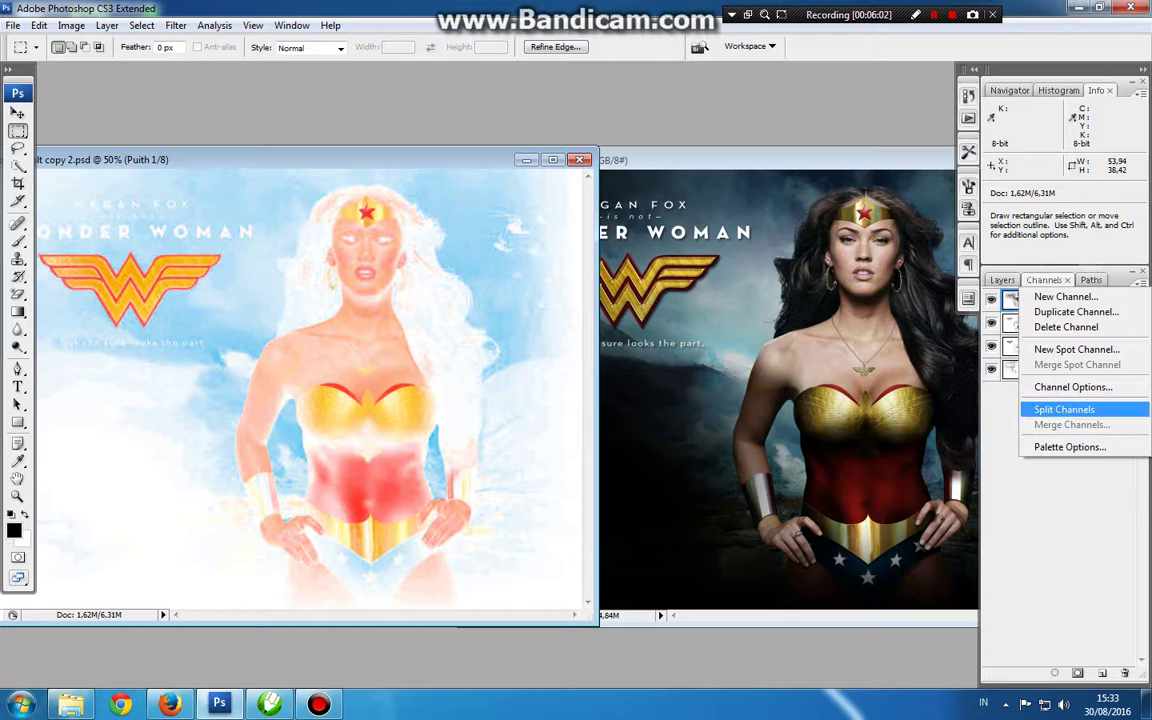
{"action": "key", "text": "Escape"}
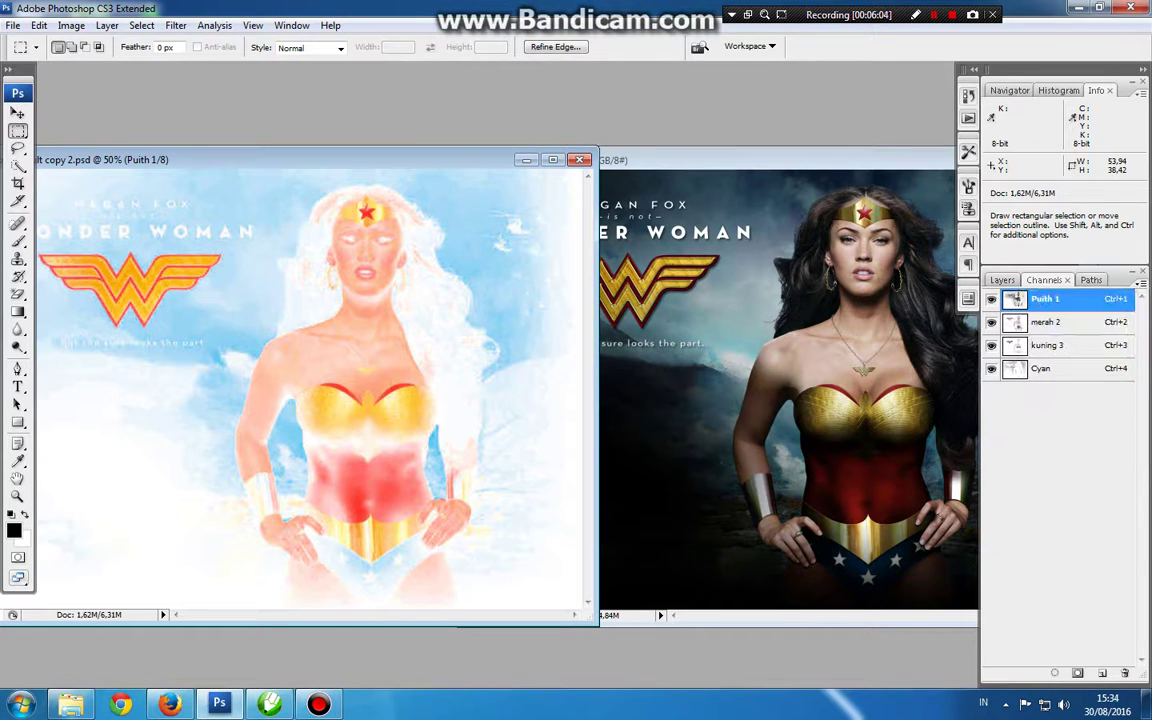
{"action": "left_click", "coordinate": [1143, 280]}
{"action": "left_click", "coordinate": [1075, 403]}
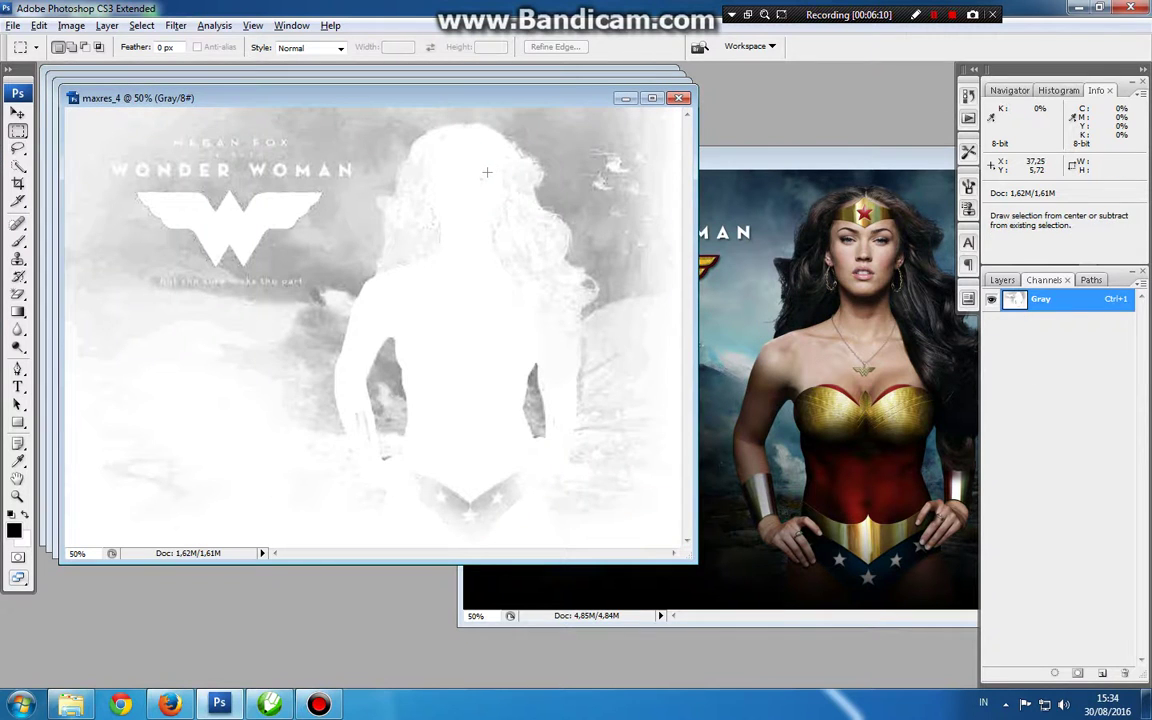
Step: Convert maxres_4 to Bitmap mode at 300 pixels/inch using an elliptical halftone screen of 45 lines/inch at 22,5 degrees
{"action": "left_click", "coordinate": [71, 25]}
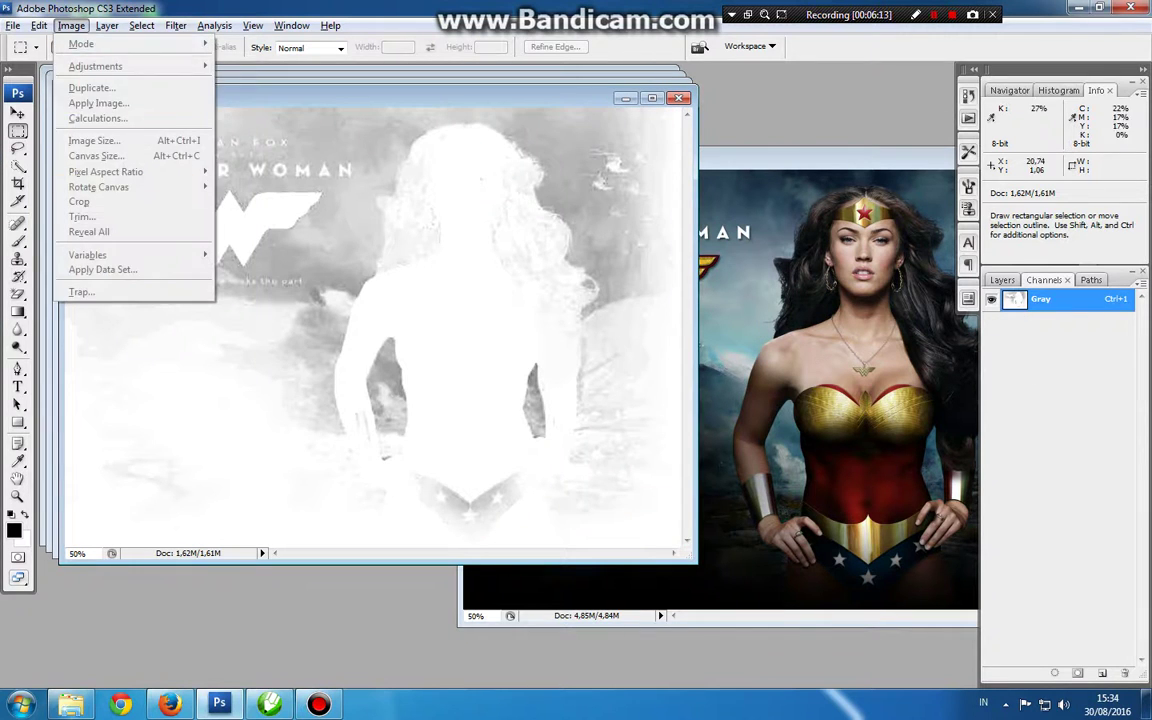
{"action": "left_click", "coordinate": [270, 98]}
{"action": "left_click_drag", "start_coordinate": [270, 98], "coordinate": [268, 98]}
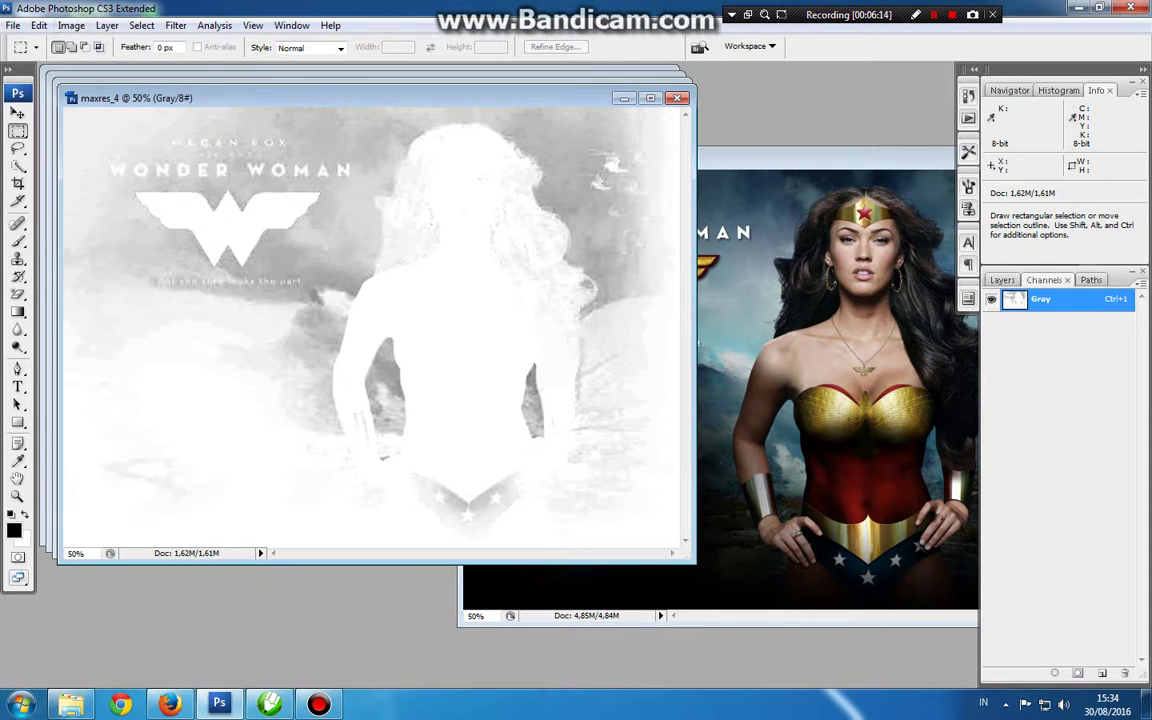
{"action": "left_click", "coordinate": [71, 25]}
{"action": "mouse_move", "coordinate": [82, 43]}
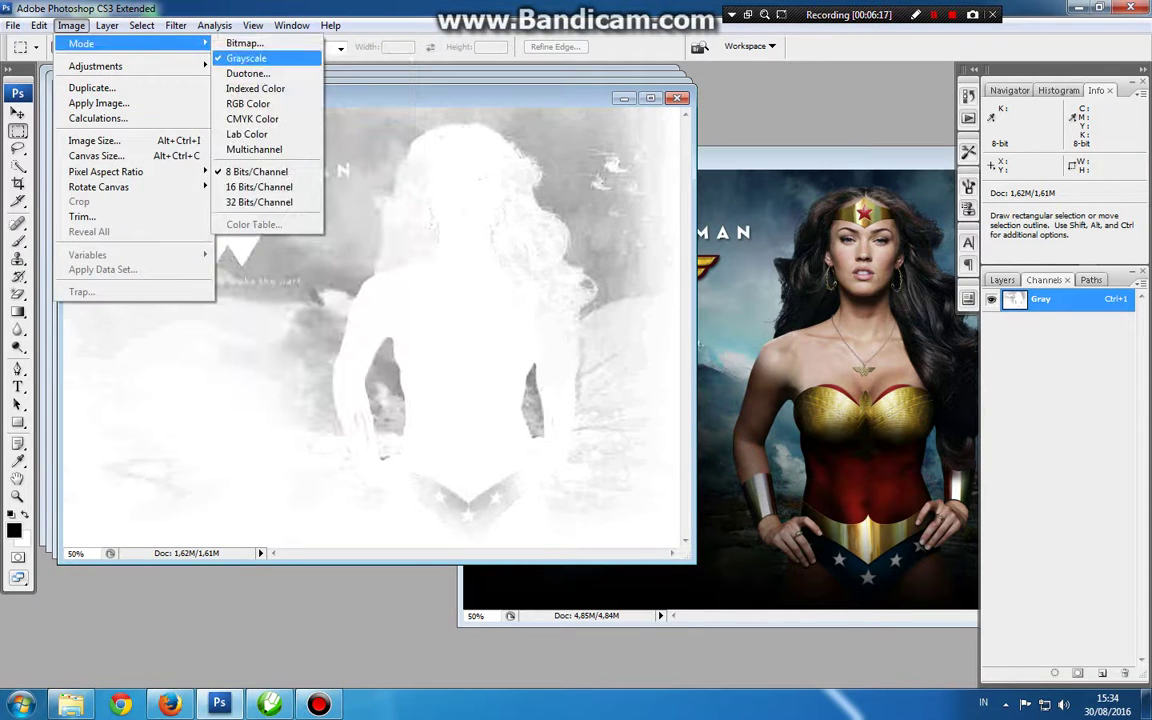
{"action": "left_click", "coordinate": [244, 43]}
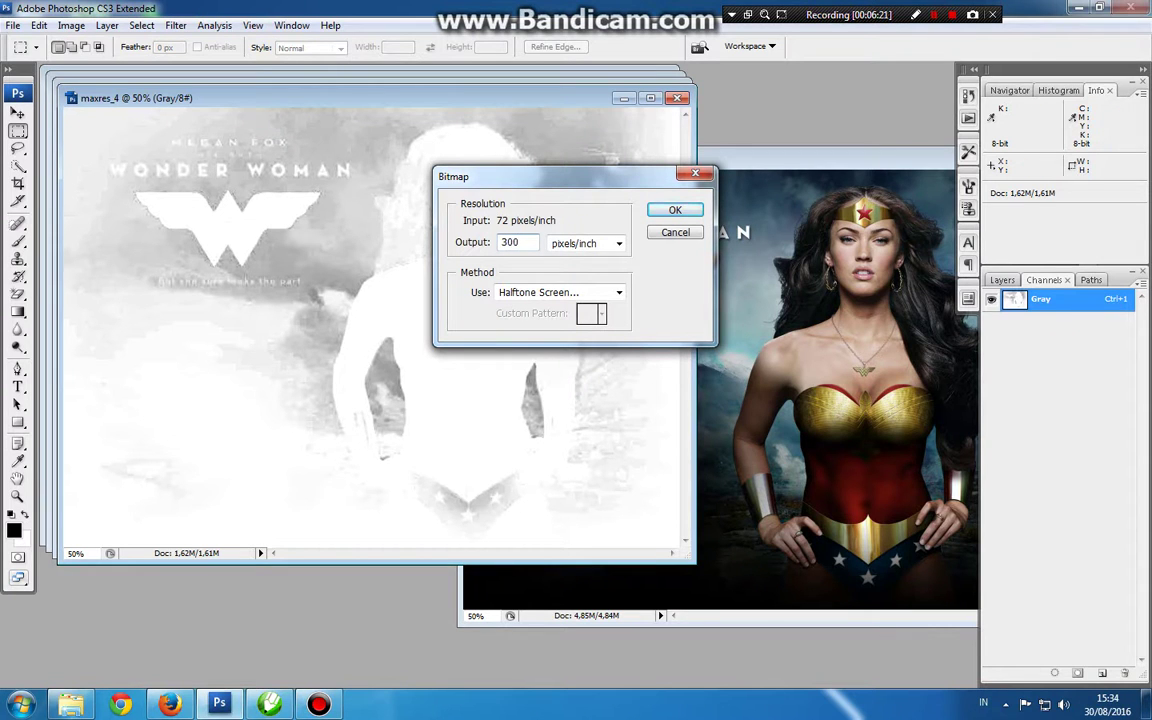
{"action": "key", "text": "Return"}
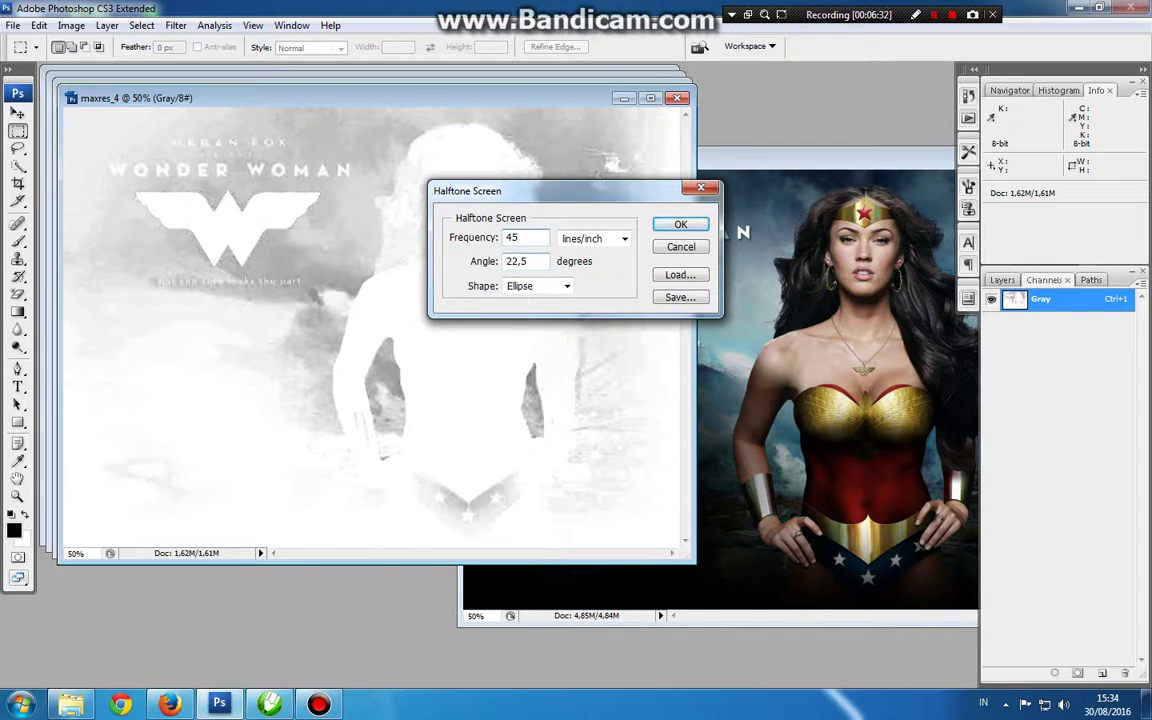
{"action": "key", "text": "Tab"}
{"action": "key", "text": "Return"}
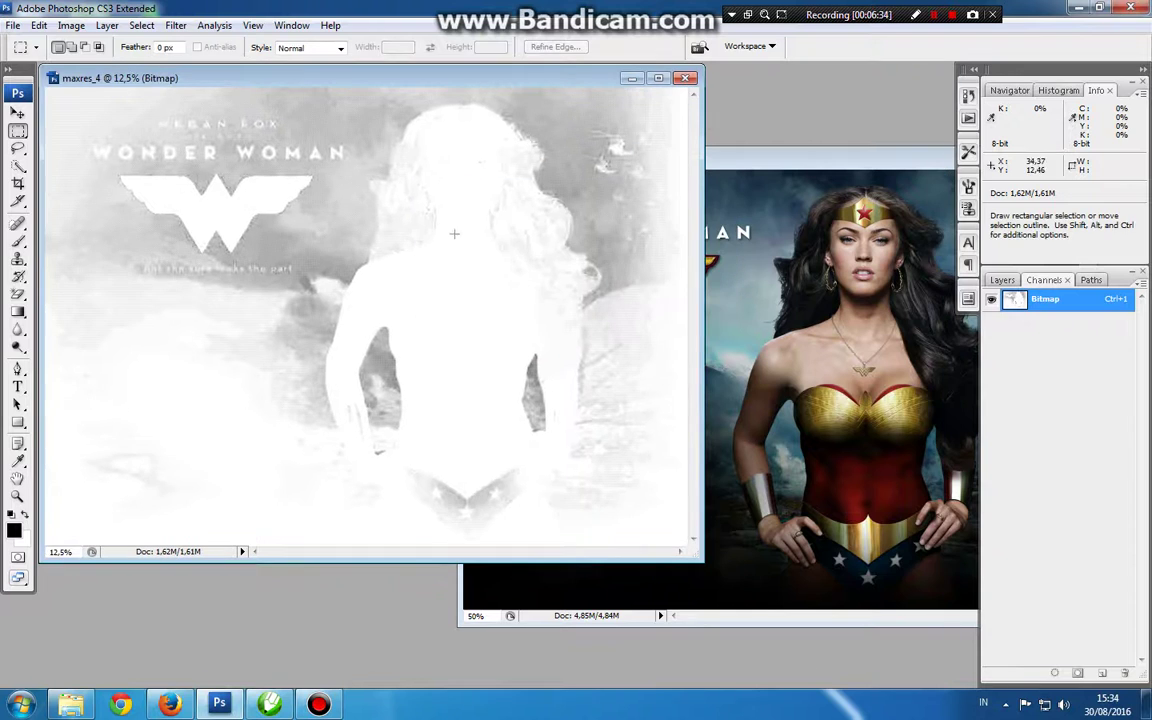
Step: Close the maxres_4 bitmap, saving it to the Desktop as a Photoshop file named maxres_4
{"action": "left_click", "coordinate": [13, 25]}
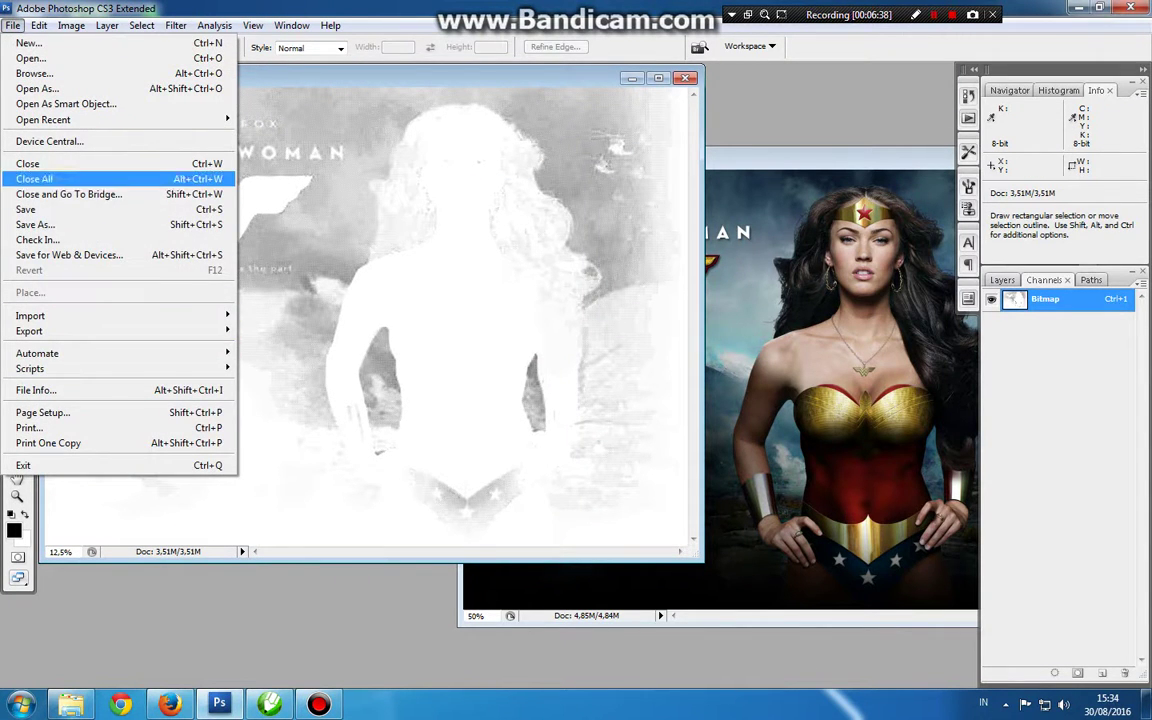
{"action": "left_click", "coordinate": [30, 163]}
{"action": "key", "text": "Return"}
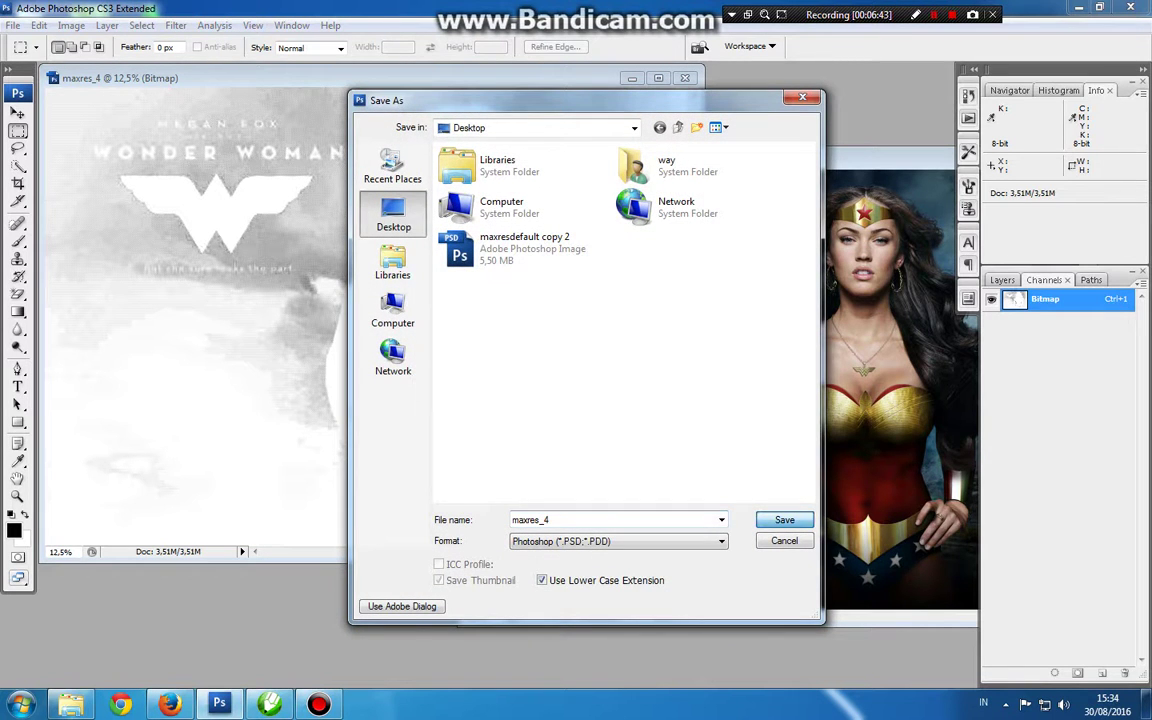
{"action": "key", "text": "Return"}
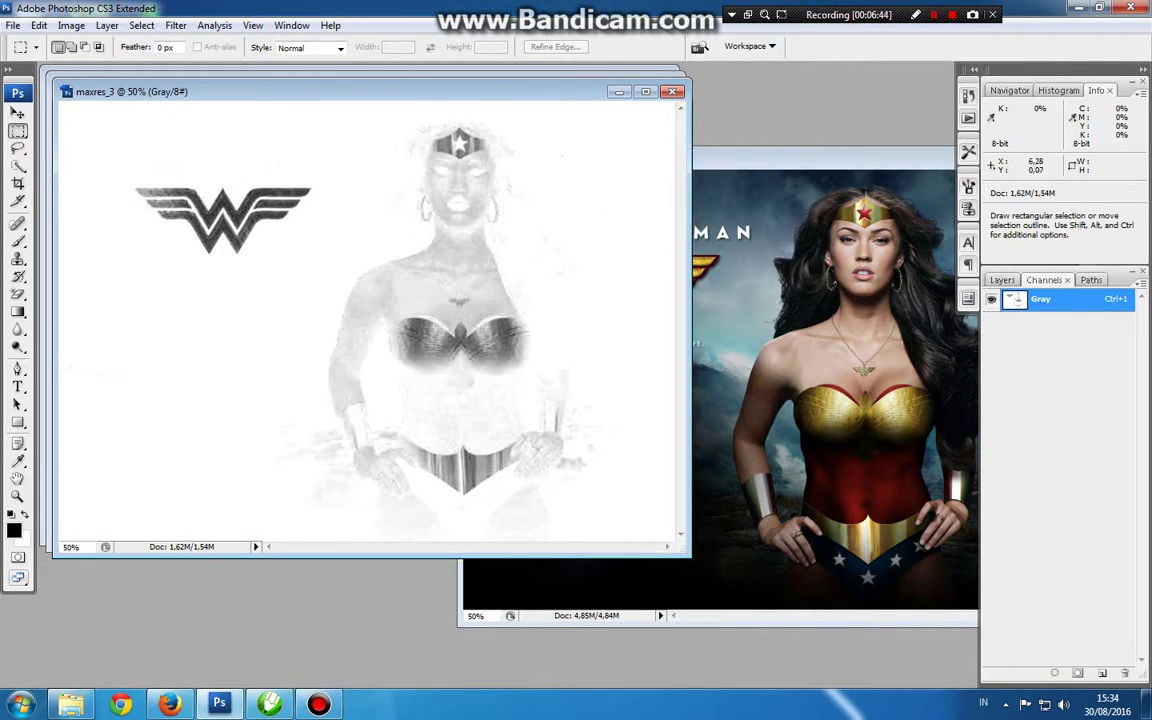
Step: Convert maxres_3 to Bitmap mode using an elliptical halftone screen of 45 lines/inch at 22,5 degrees
{"action": "left_click", "coordinate": [71, 25]}
{"action": "mouse_move", "coordinate": [81, 43]}
{"action": "left_click", "coordinate": [245, 43]}
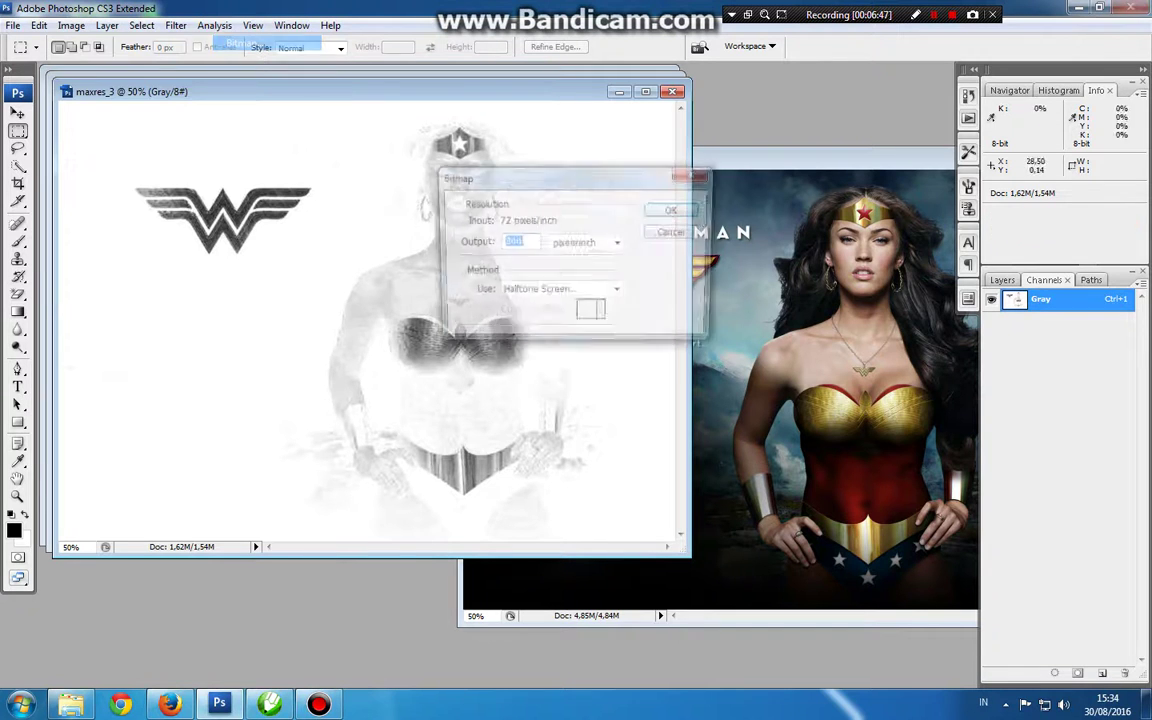
{"action": "key", "text": "Return"}
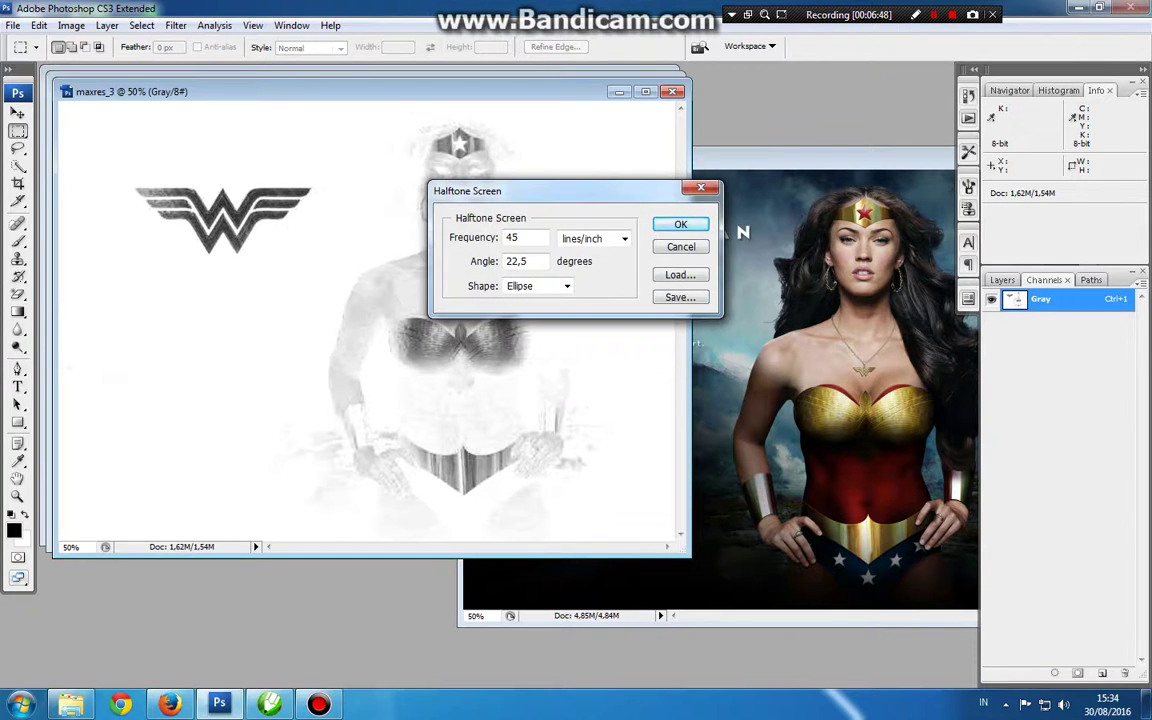
{"action": "key", "text": "Return"}
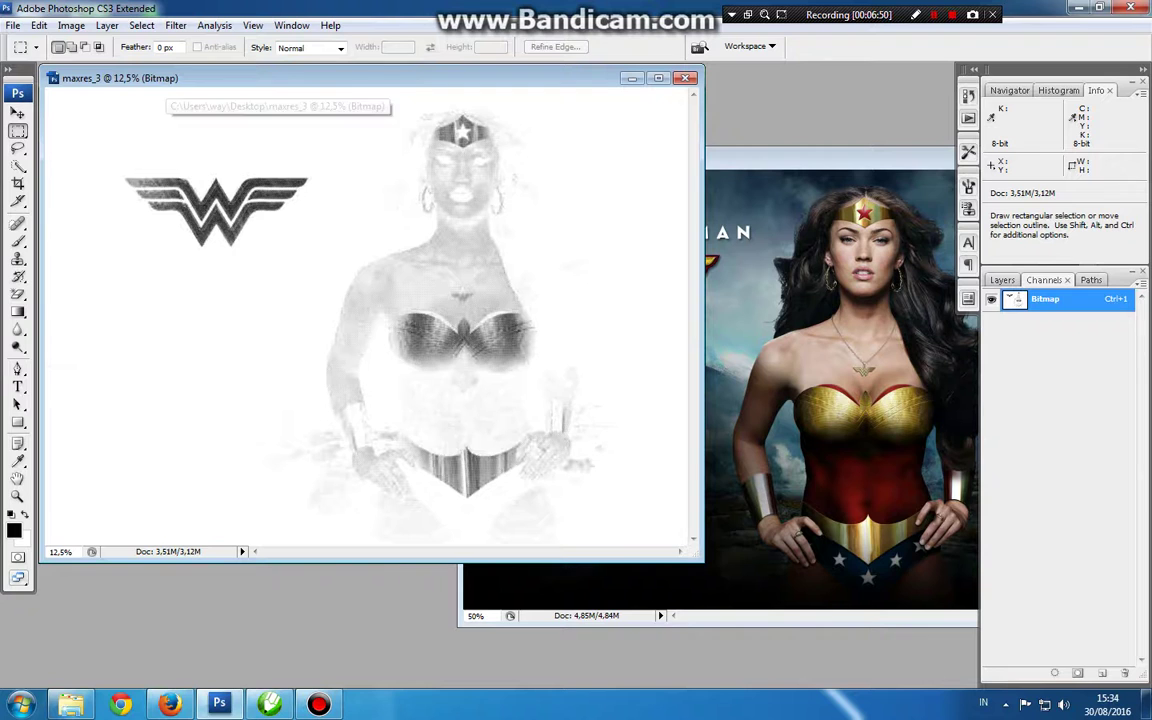
Step: Inspect the halftone dots of maxres_3 up close and close it, saving it to the Desktop as a Photoshop file
{"action": "key", "text": "z"}
{"action": "left_click_drag", "start_coordinate": [337, 189], "coordinate": [509, 357]}
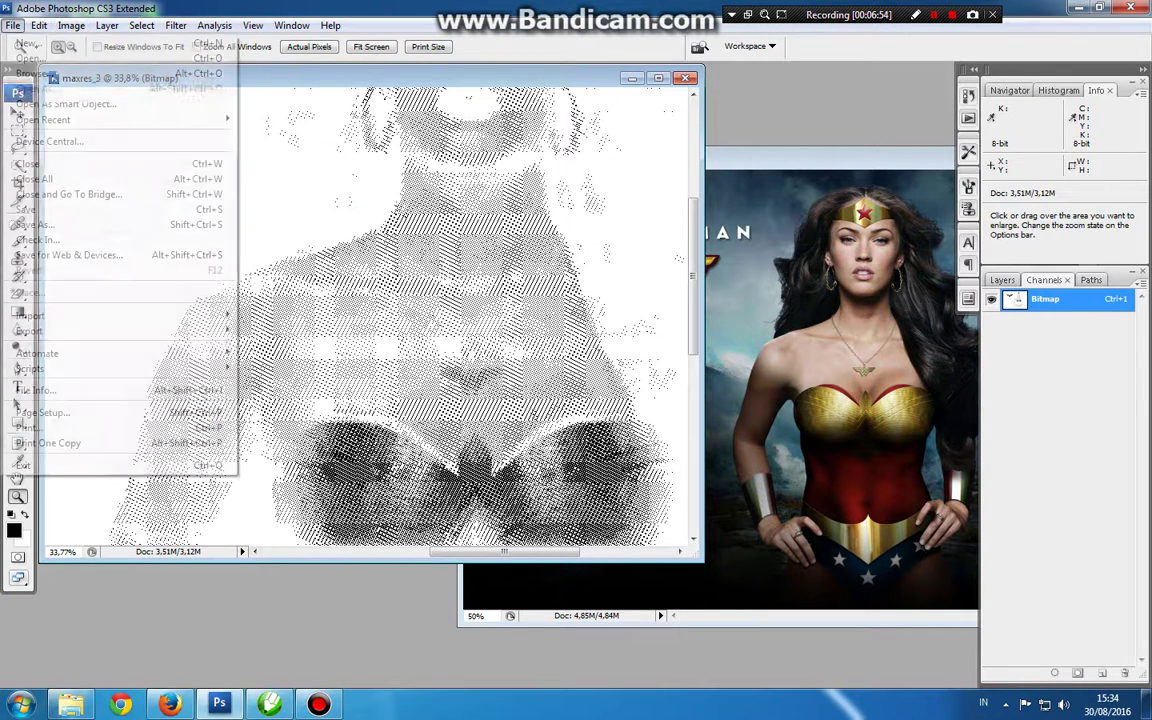
{"action": "left_click", "coordinate": [13, 25]}
{"action": "left_click", "coordinate": [27, 163]}
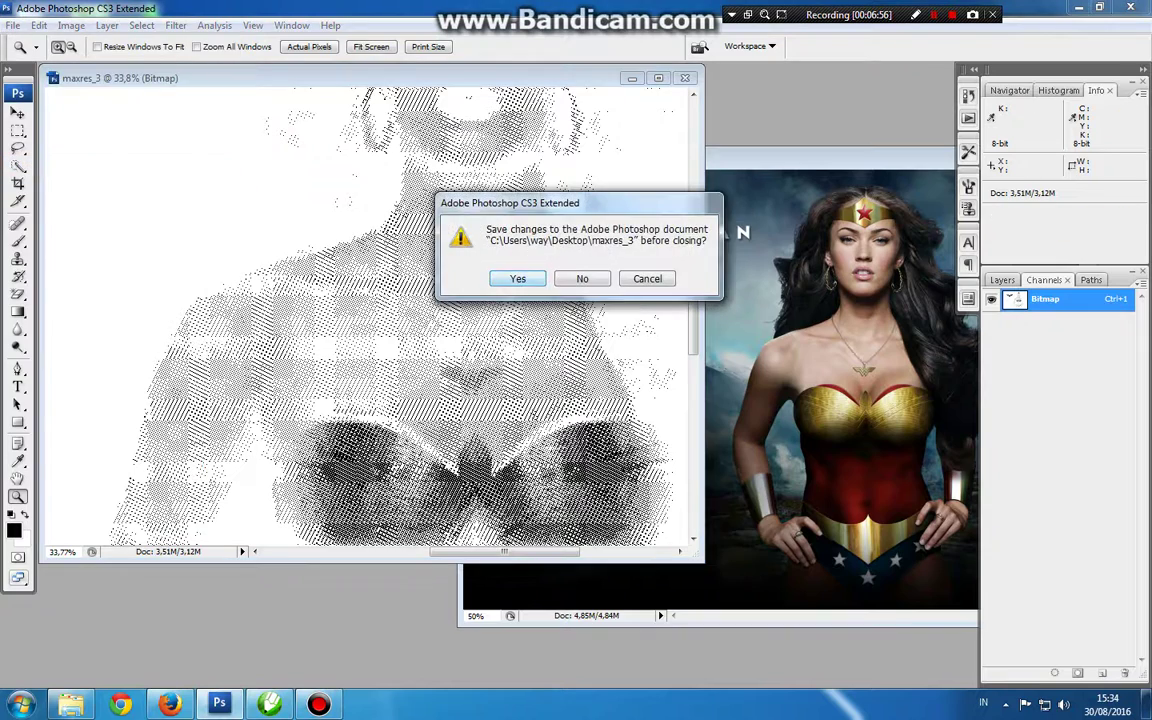
{"action": "left_click", "coordinate": [522, 273]}
{"action": "left_click", "coordinate": [784, 519]}
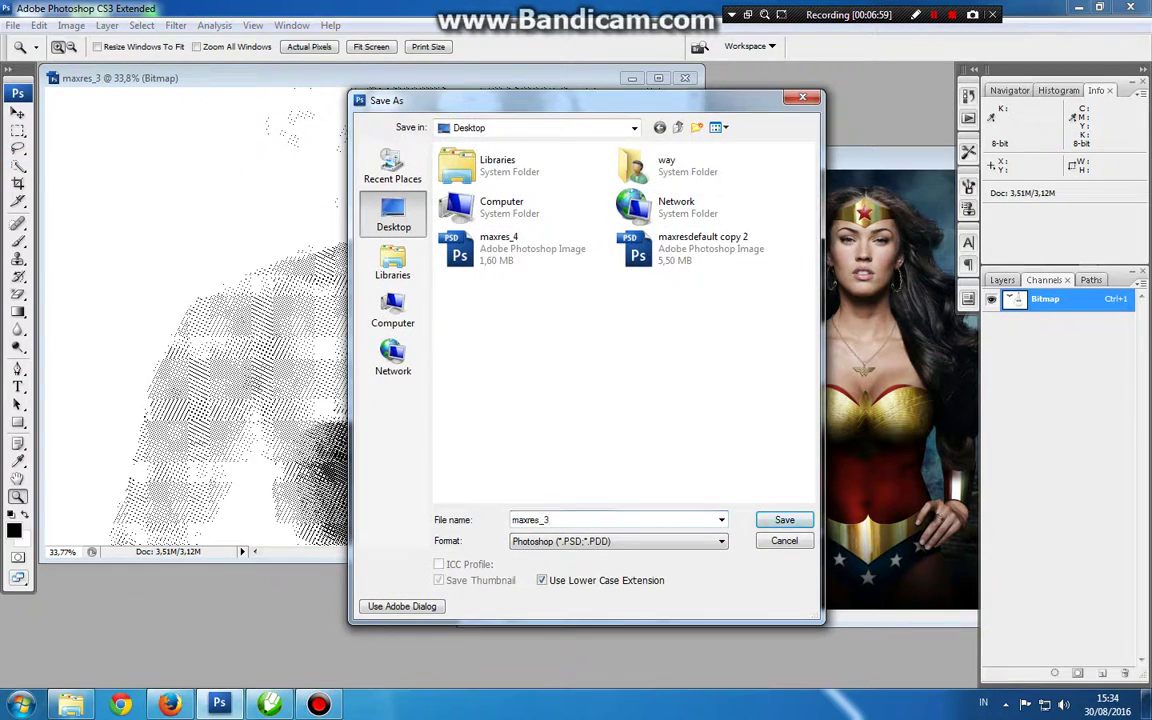
Step: Convert maxres_2 to Bitmap mode, keeping the same resolution and halftone screen settings as the previous separation
{"action": "left_click", "coordinate": [71, 25]}
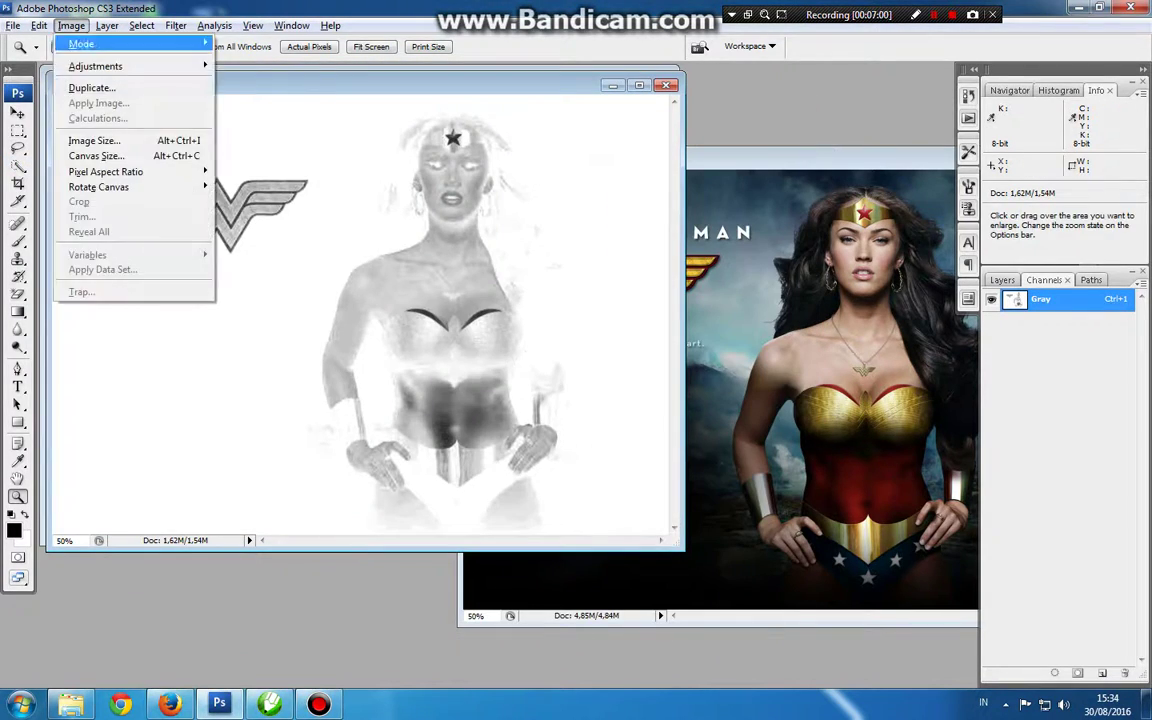
{"action": "mouse_move", "coordinate": [132, 44]}
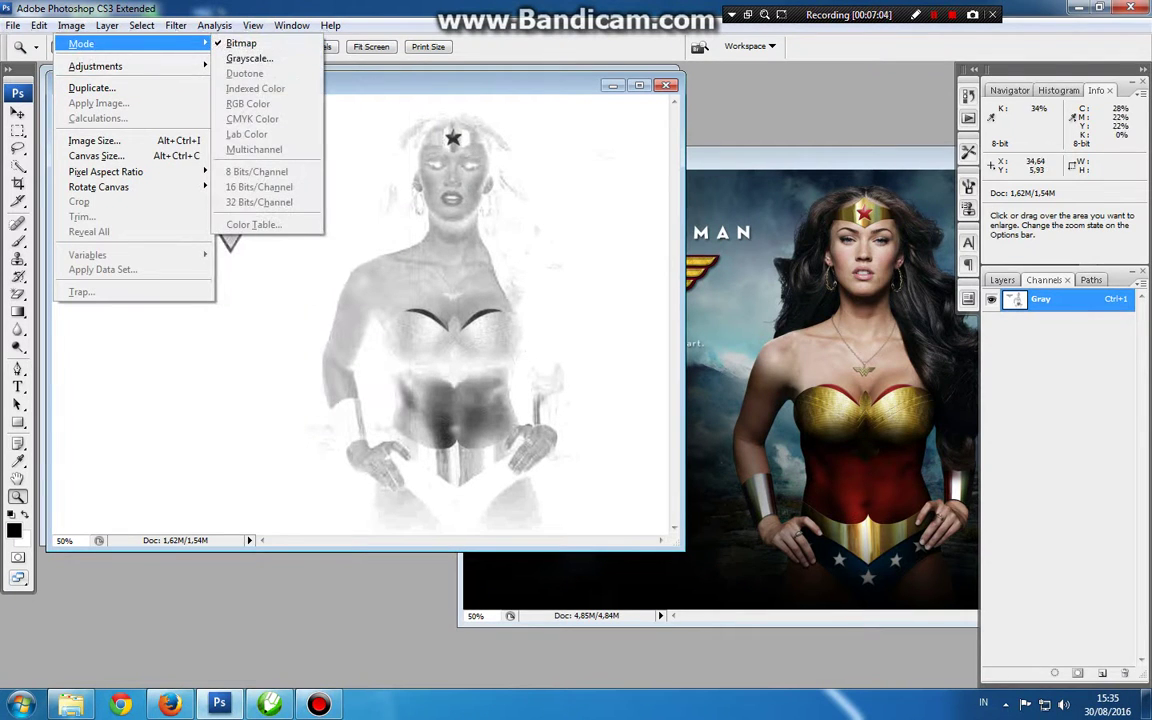
{"action": "left_click", "coordinate": [445, 162]}
{"action": "left_click_drag", "start_coordinate": [399, 159], "coordinate": [489, 229]}
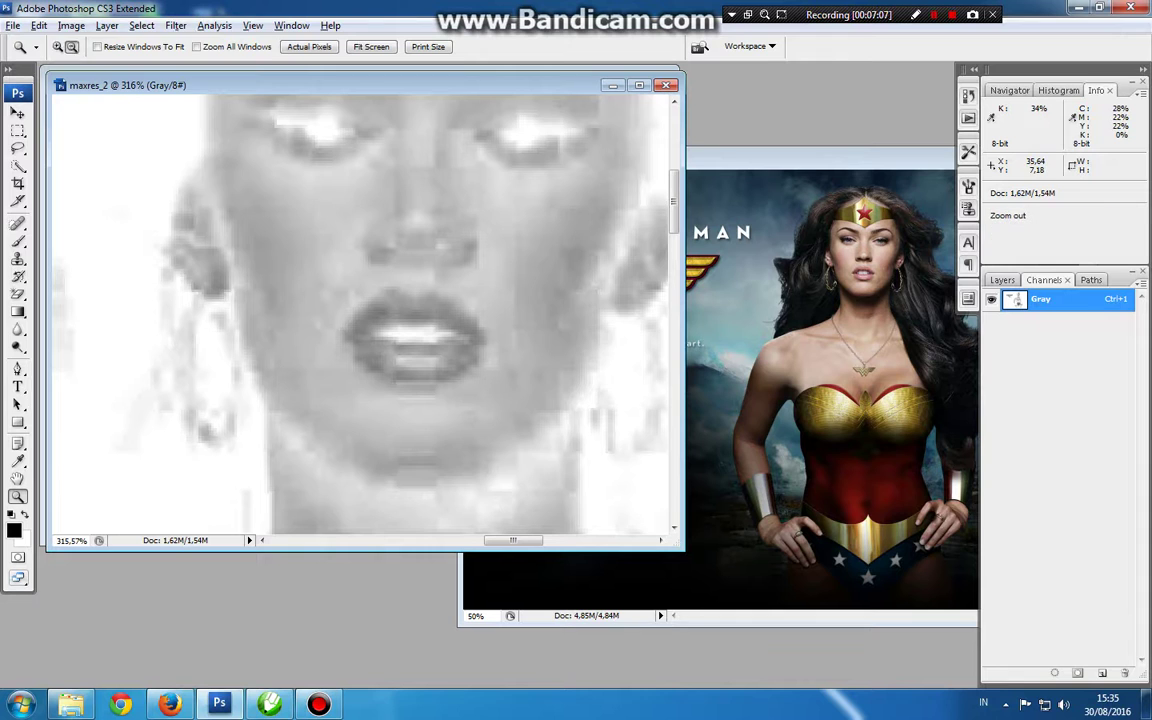
{"action": "key", "text": "alt+i"}
{"action": "key", "text": "Right"}
{"action": "key", "text": "Escape"}
{"action": "key", "text": "Escape"}
{"action": "key", "text": "alt+i"}
{"action": "key", "text": "m"}
{"action": "key", "text": "b"}
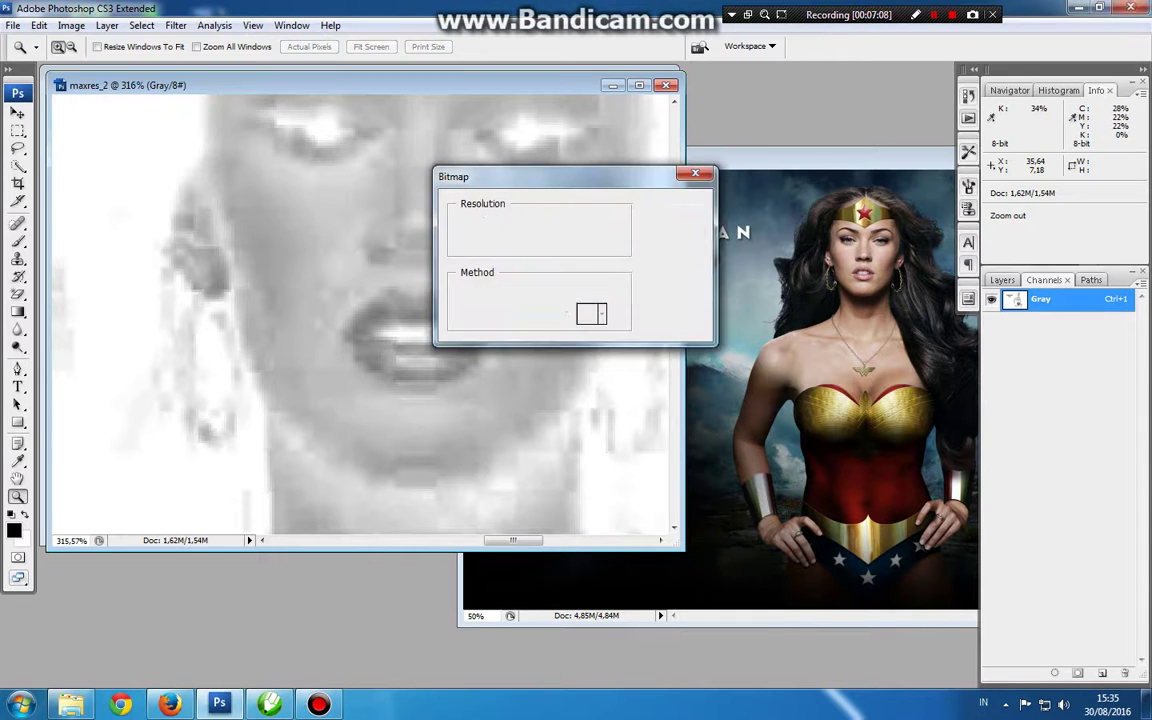
{"action": "key", "text": "Return"}
{"action": "key", "text": "Return"}
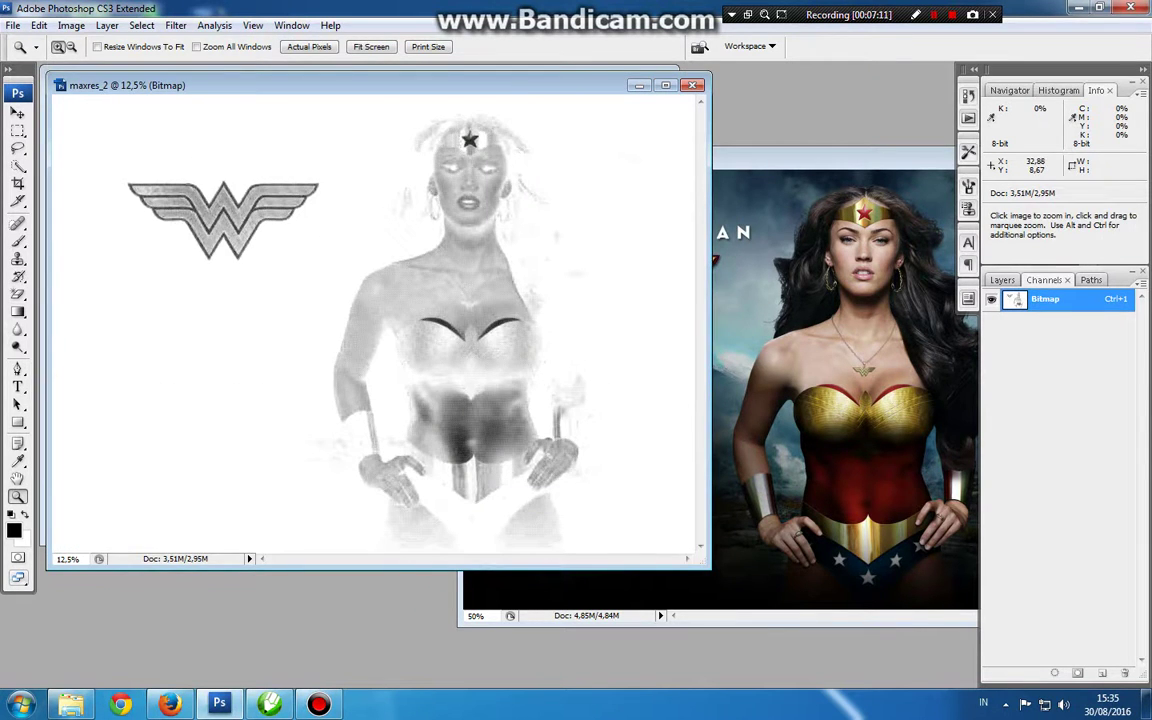
Step: Close the maxres_2 bitmap, saving it to the Desktop as a Photoshop file named maxres_2
{"action": "key", "text": "ctrl+w"}
{"action": "key", "text": "Return"}
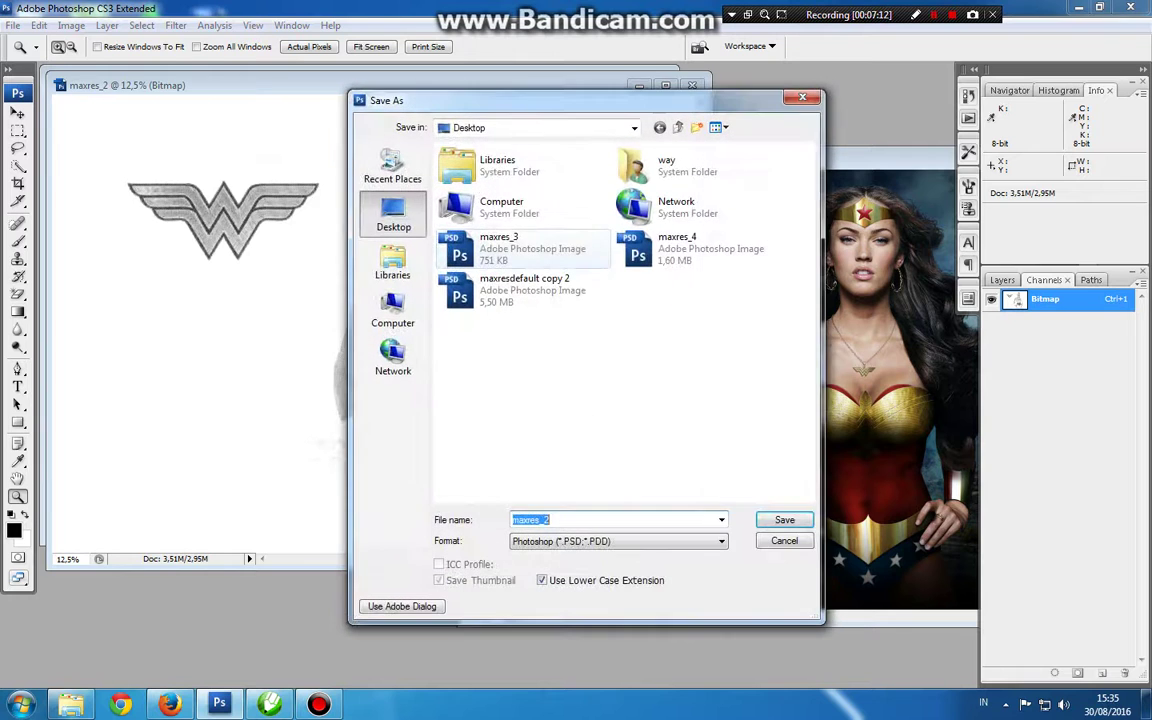
{"action": "key", "text": "Escape"}
{"action": "key", "text": "ctrl+z"}
Step: Convert maxres_1 to Bitmap mode using an elliptical halftone screen of 45 lines/inch at 22,5 degrees
{"action": "key", "text": "alt+i"}
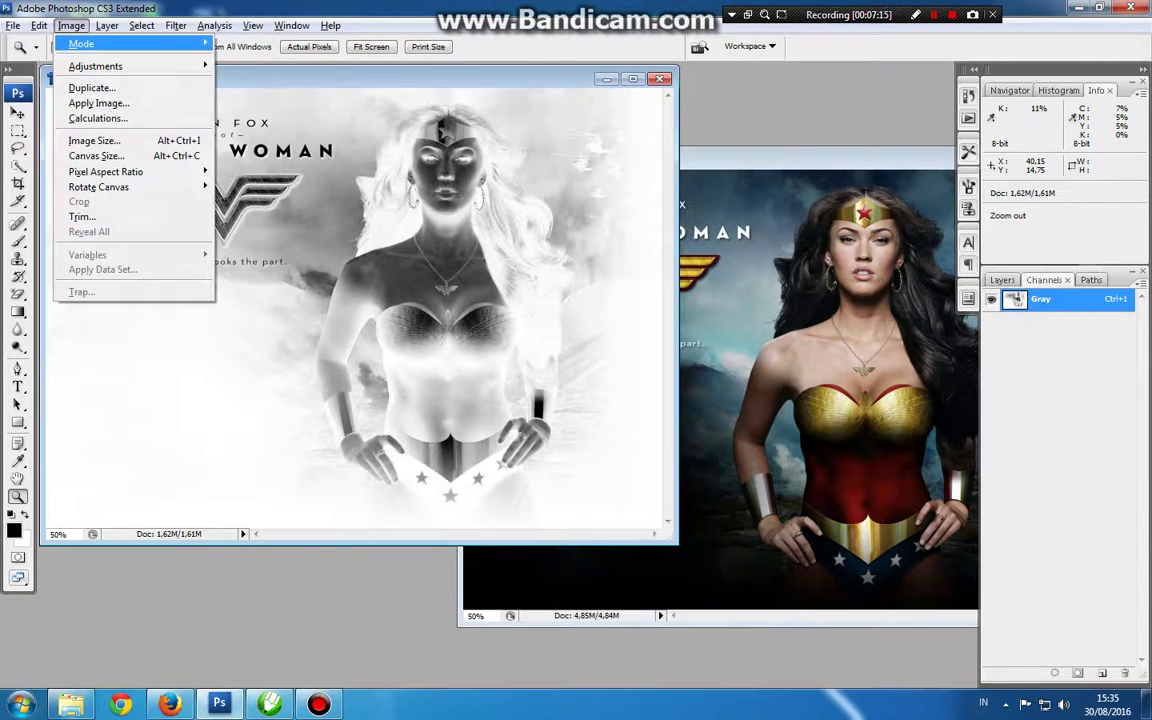
{"action": "key", "text": "Right"}
{"action": "key", "text": "Return"}
{"action": "key", "text": "Return"}
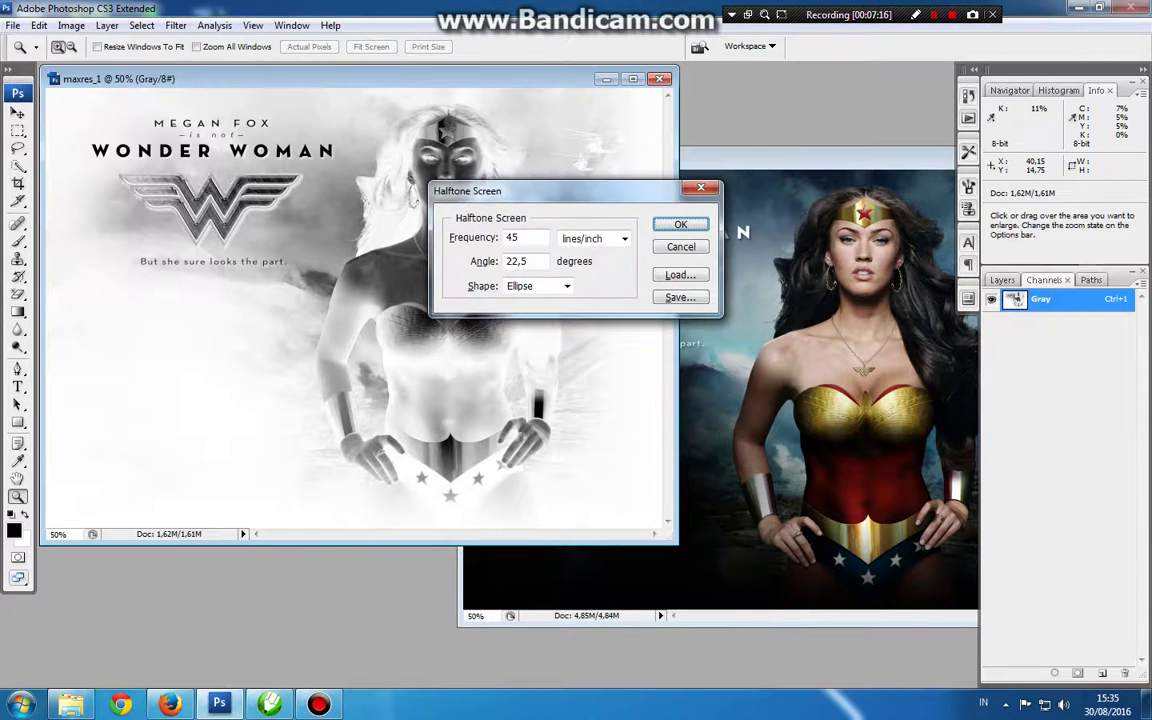
{"action": "key", "text": "Return"}
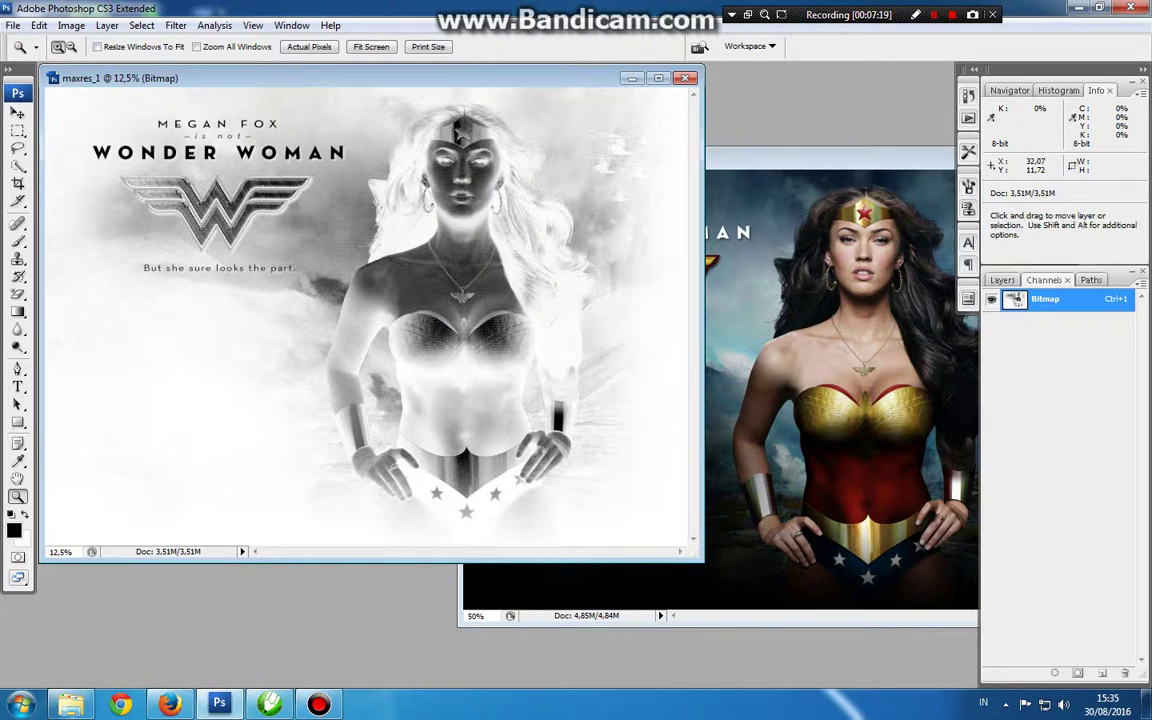
Step: Close the maxres_1 bitmap, saving it to the Desktop as a Photoshop file named maxres_1
{"action": "key", "text": "ctrl+w"}
{"action": "key", "text": "Return"}
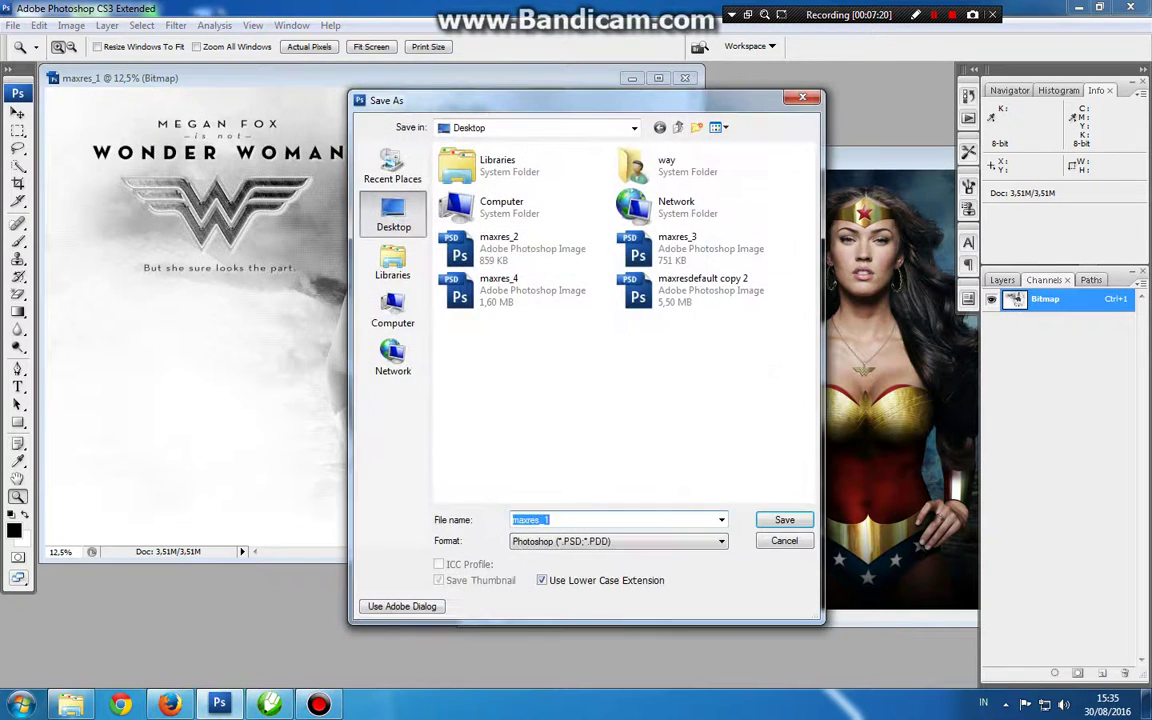
{"action": "key", "text": "Return"}
Step: Leave Photoshop for the desktop, clear the folder window out of the way, and switch to CorelDRAW
{"action": "left_click", "coordinate": [1079, 7]}
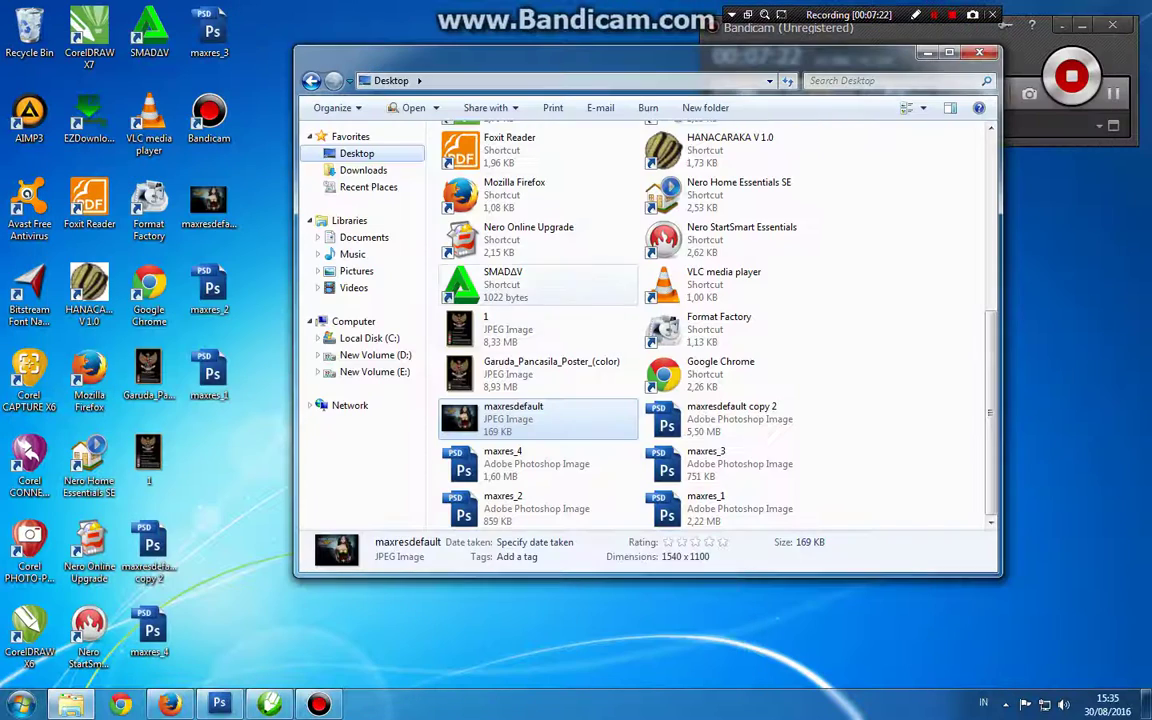
{"action": "left_click_drag", "start_coordinate": [600, 54], "coordinate": [710, 62]}
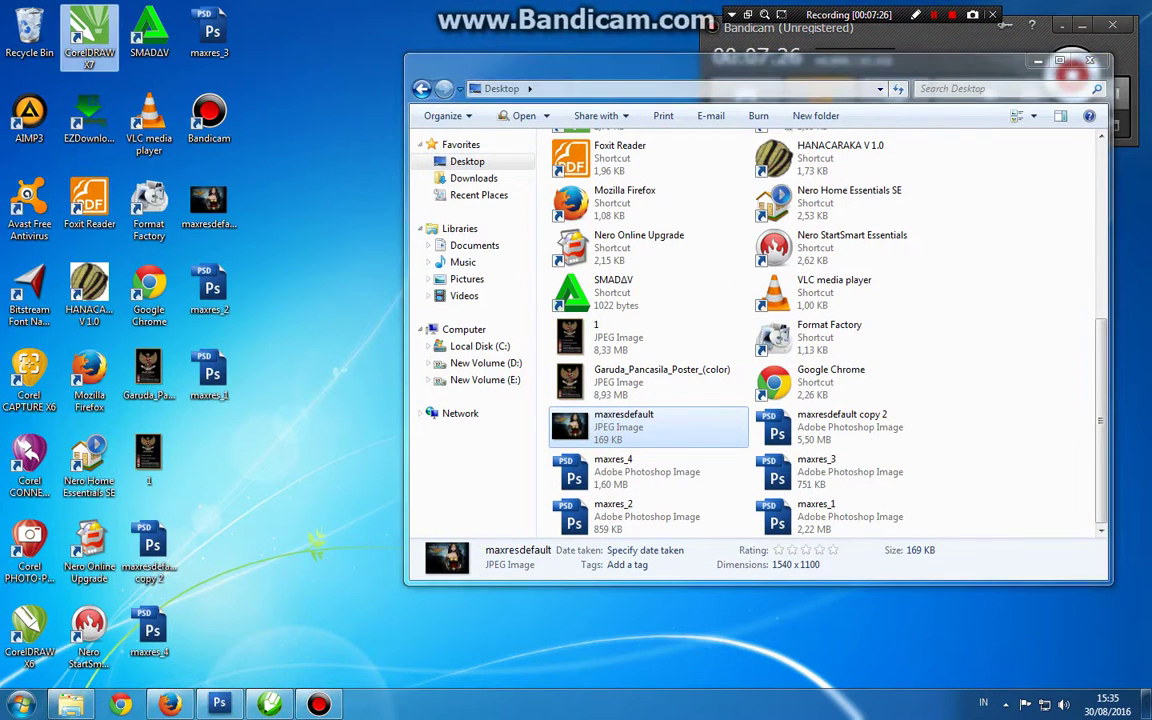
{"action": "left_click", "coordinate": [1037, 61]}
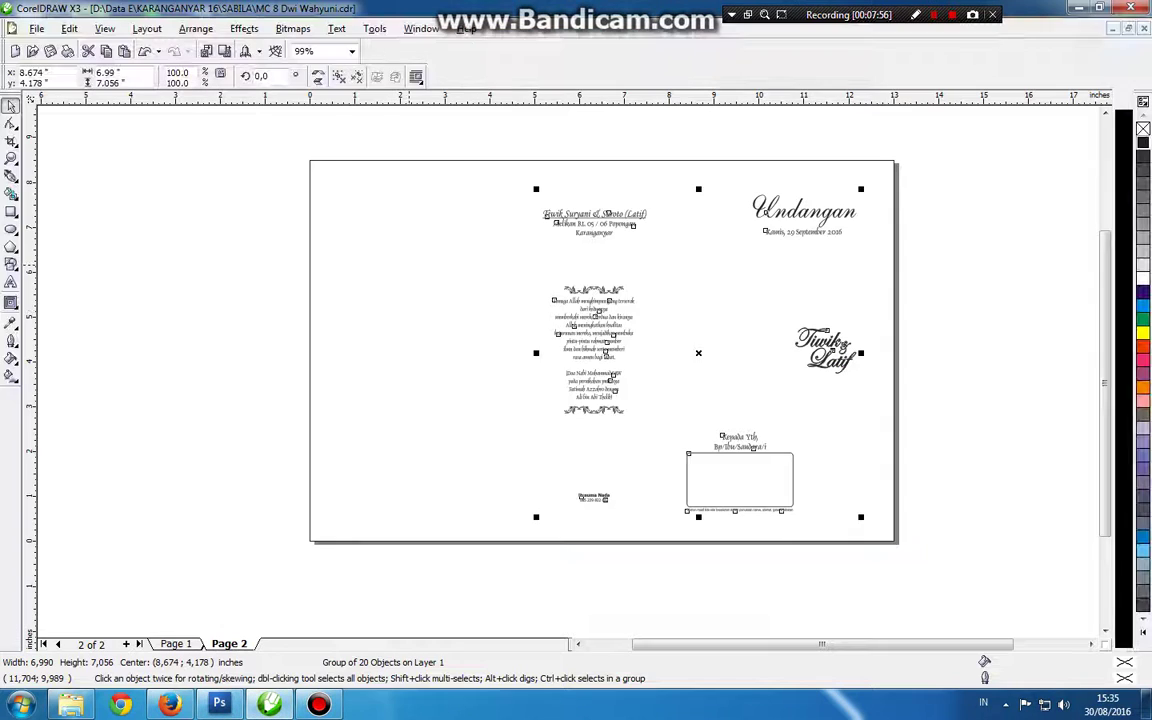
Step: Create a new blank document and start a 24 pt Arial artistic text reading "tinggal" near the top of the page
{"action": "key", "text": "ctrl+c"}
{"action": "key", "text": "ctrl+n"}
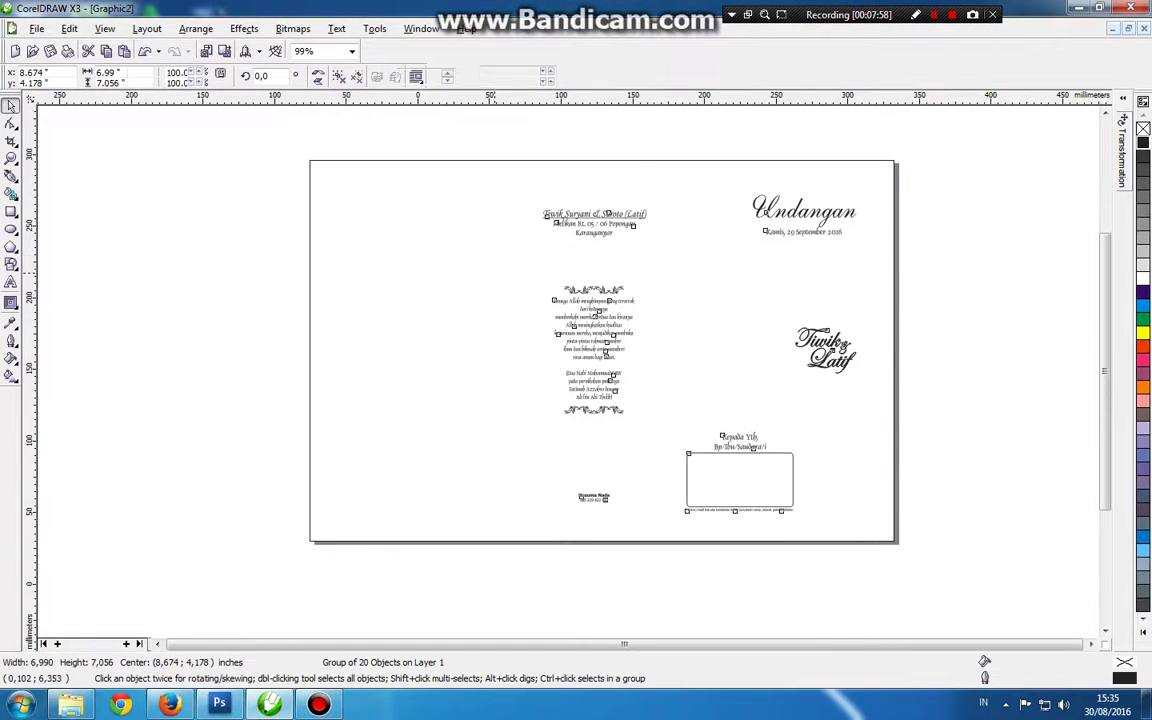
{"action": "key", "text": "F8"}
{"action": "left_click", "coordinate": [488, 234]}
{"action": "type", "text": "ti"}
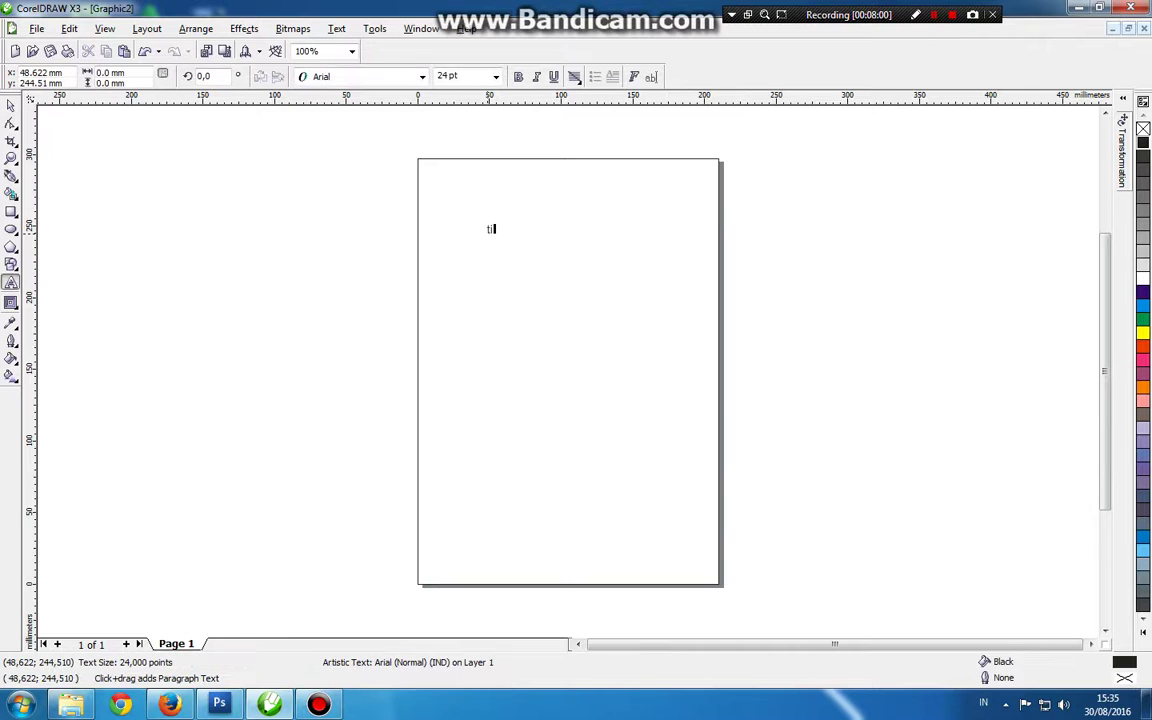
{"action": "type", "text": "ngga"}
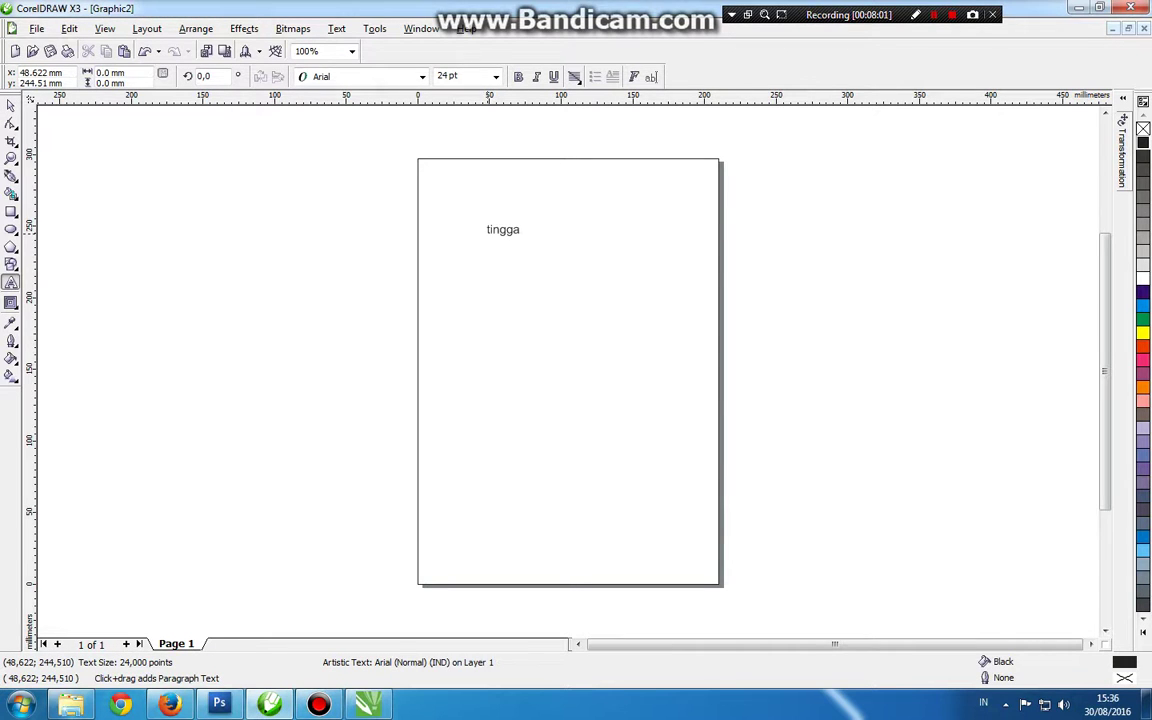
{"action": "type", "text": "l"}
{"action": "scroll", "coordinate": [576, 355], "scroll_direction": "up", "scroll_amount": 1}
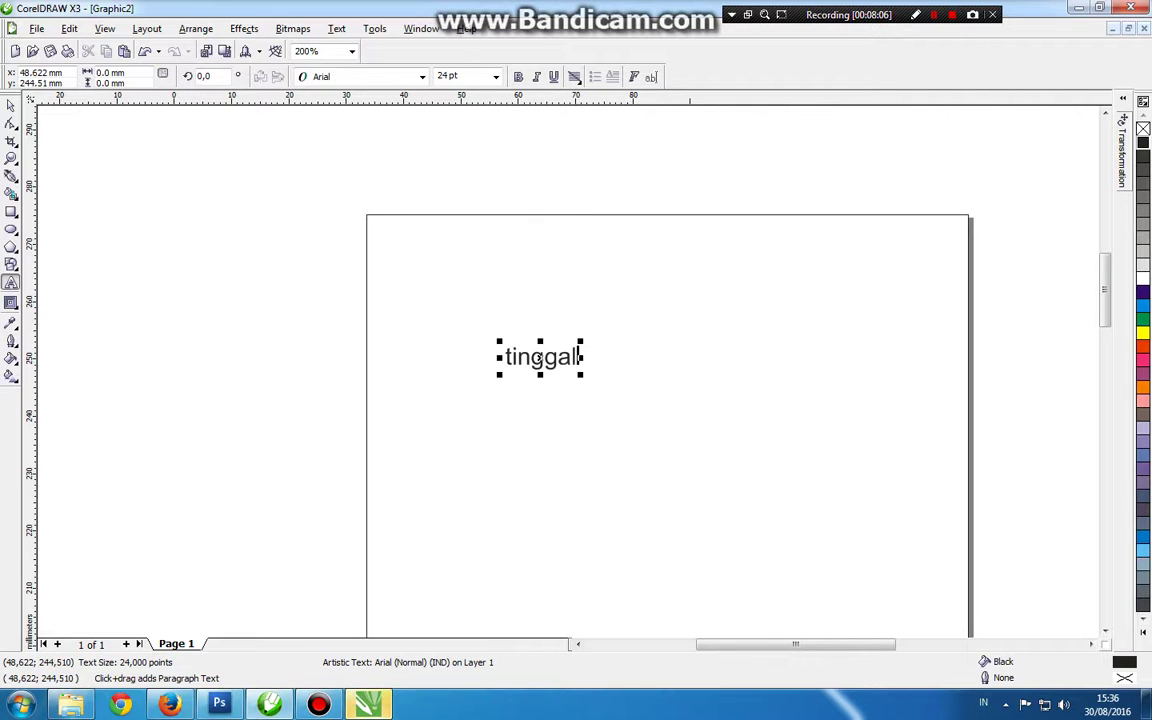
{"action": "scroll", "coordinate": [567, 356], "scroll_direction": "up", "scroll_amount": 1}
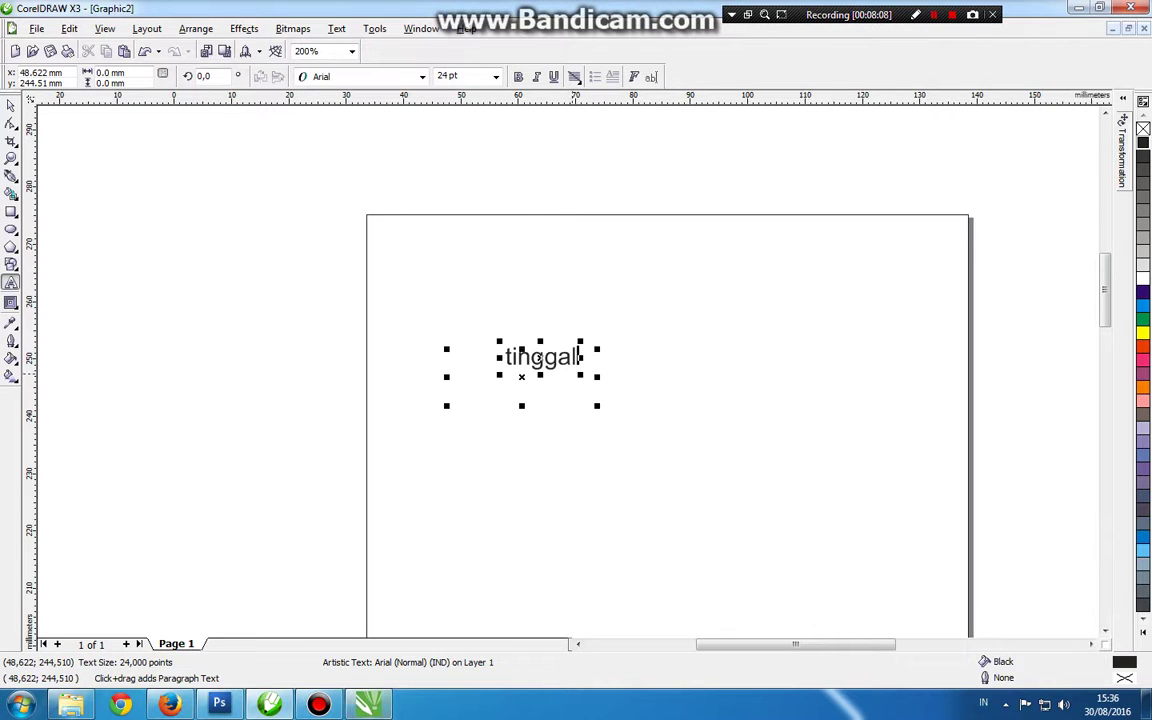
Step: Extend the text line to read "tinggal impor file yg sudah di bitmat tadi" and switch to CorelDRAW X7
{"action": "type", "text": "impoi"}
{"action": "scroll", "coordinate": [557, 345], "scroll_direction": "up", "scroll_amount": 1}
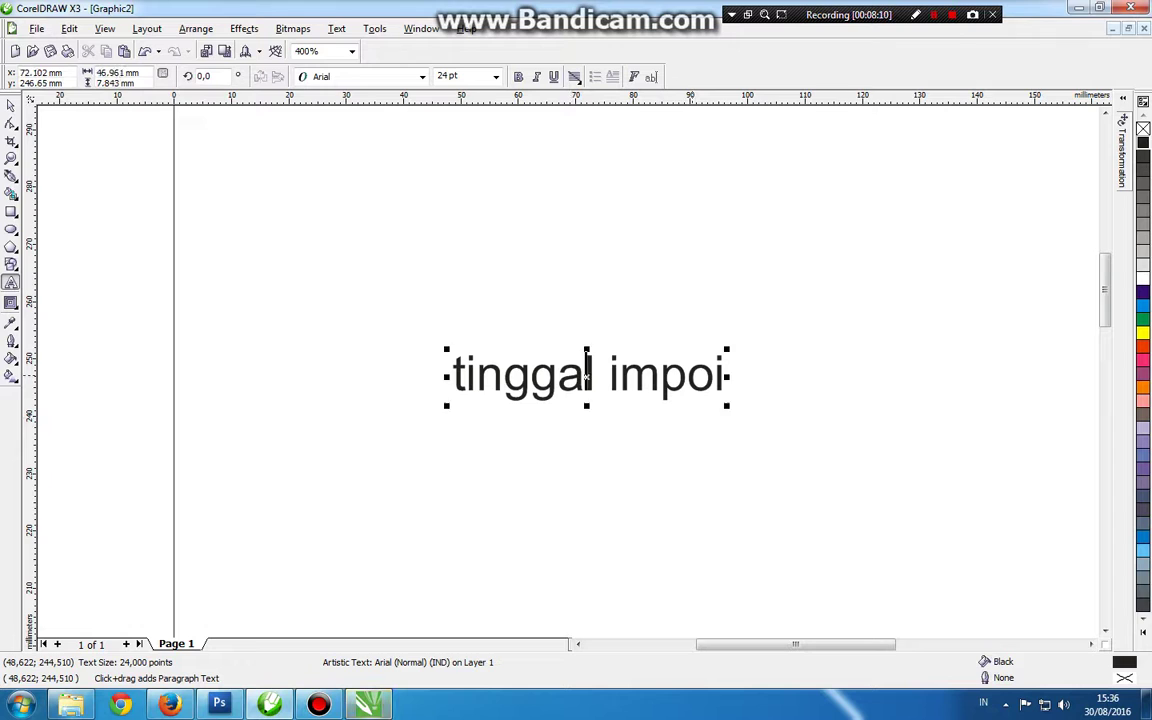
{"action": "key", "text": "BackSpace"}
{"action": "type", "text": "r"}
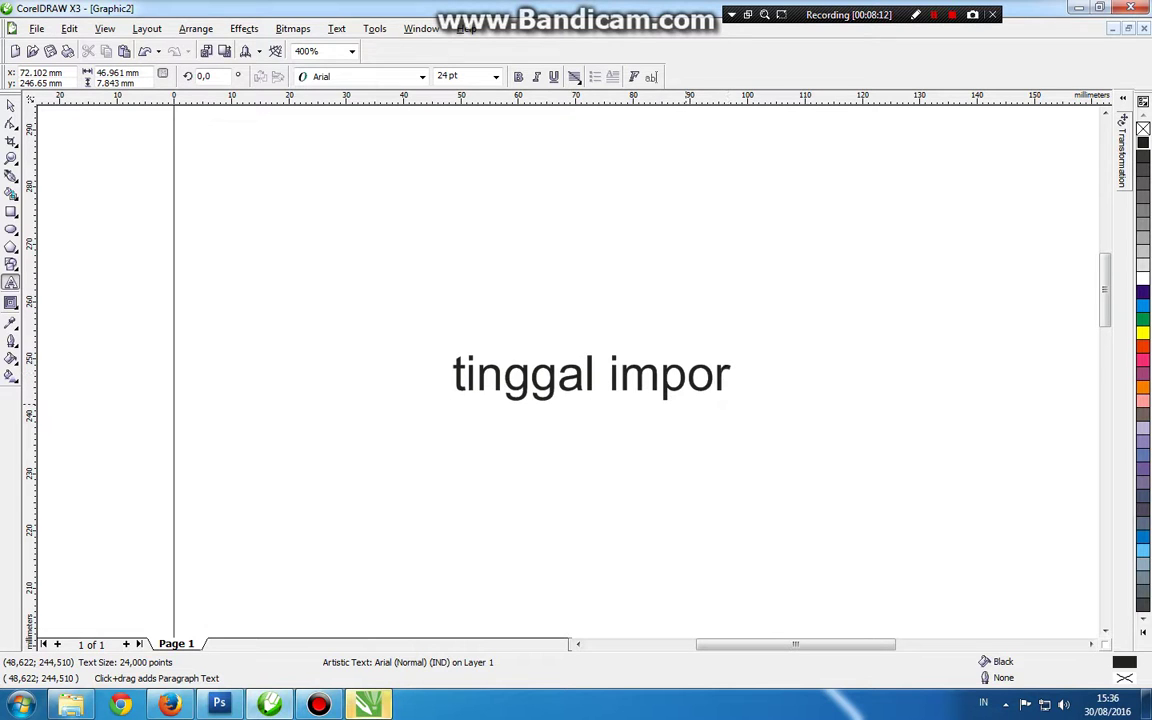
{"action": "type", "text": " file"}
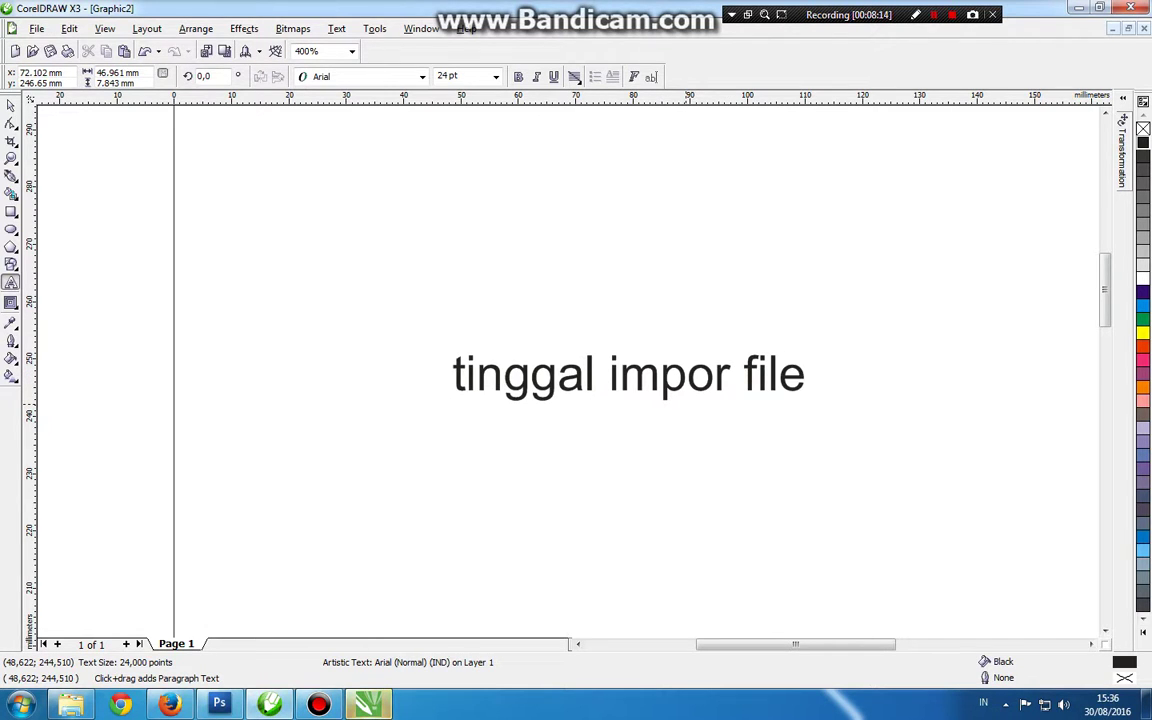
{"action": "type", "text": " yg si"}
{"action": "key", "text": "BackSpace"}
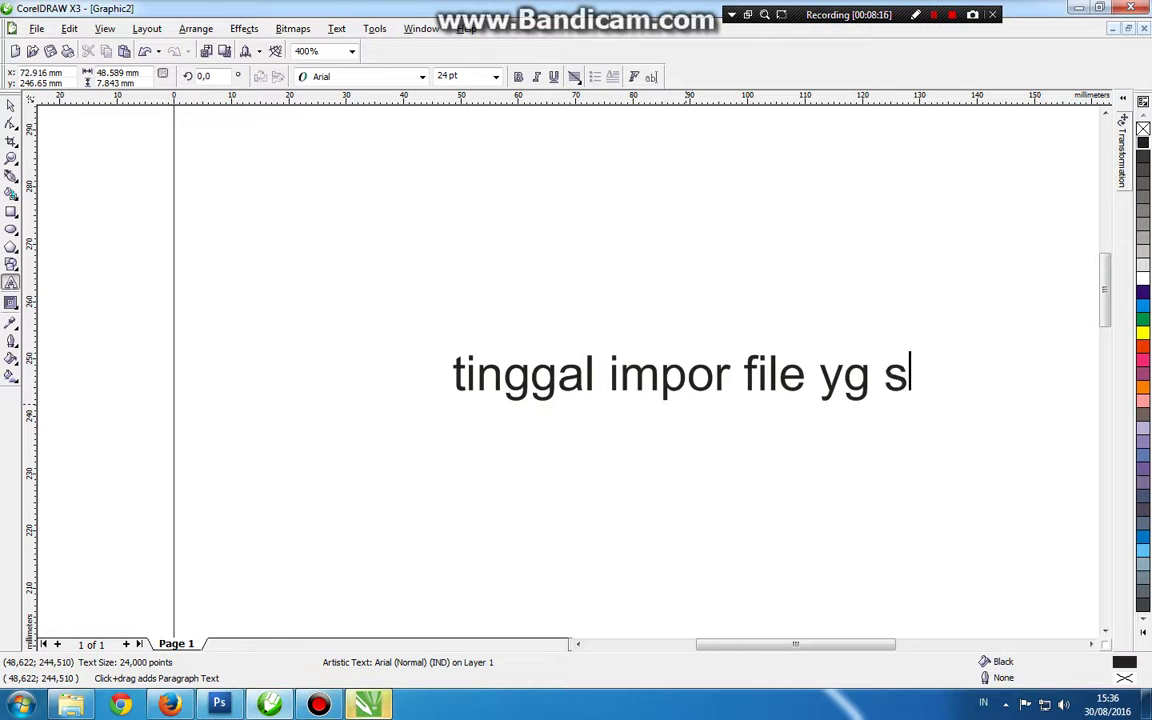
{"action": "type", "text": "udah di b"}
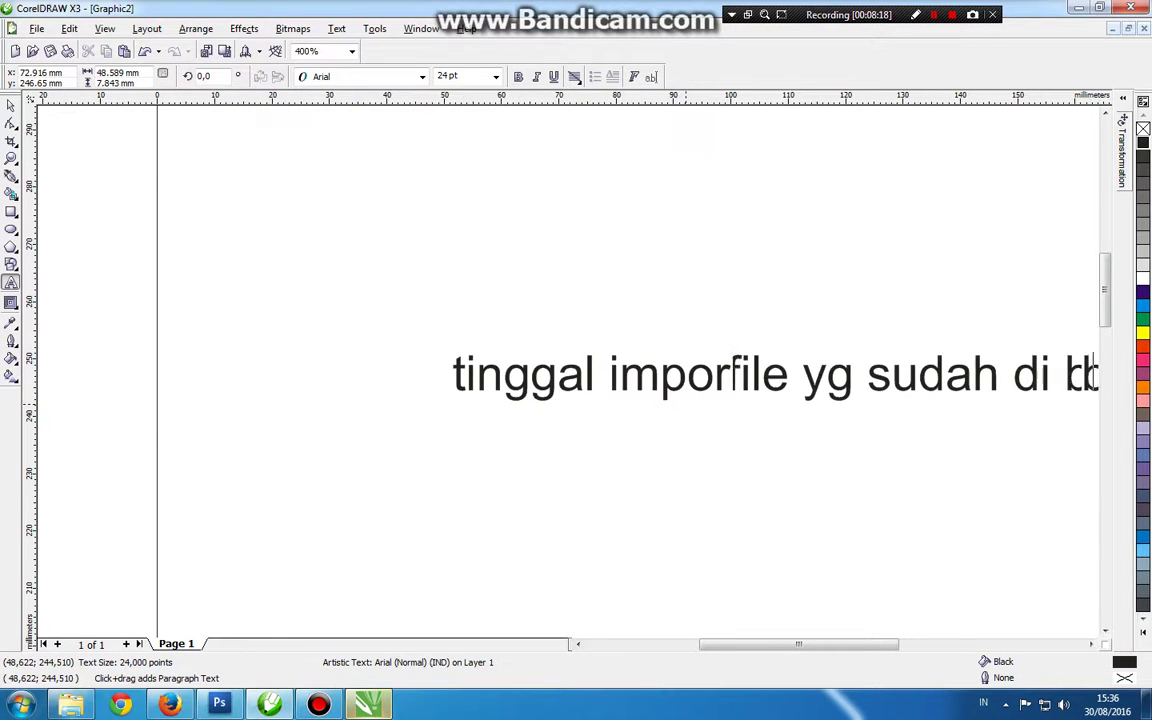
{"action": "type", "text": "itmat "}
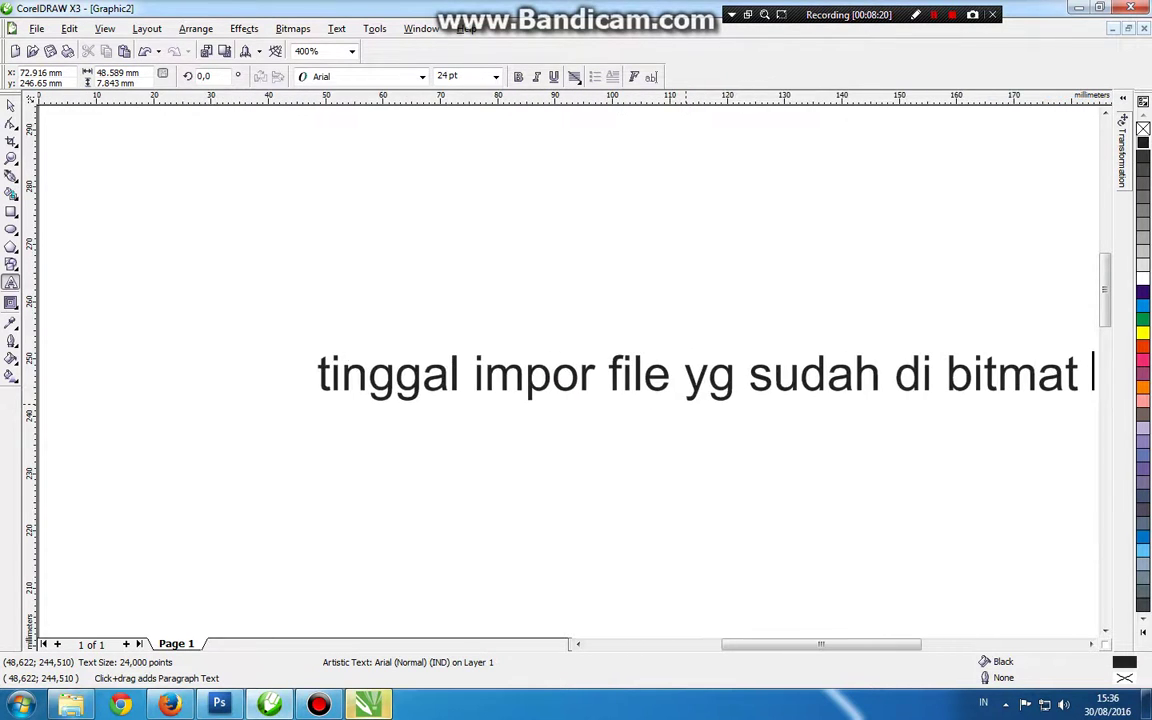
{"action": "type", "text": "taaki"}
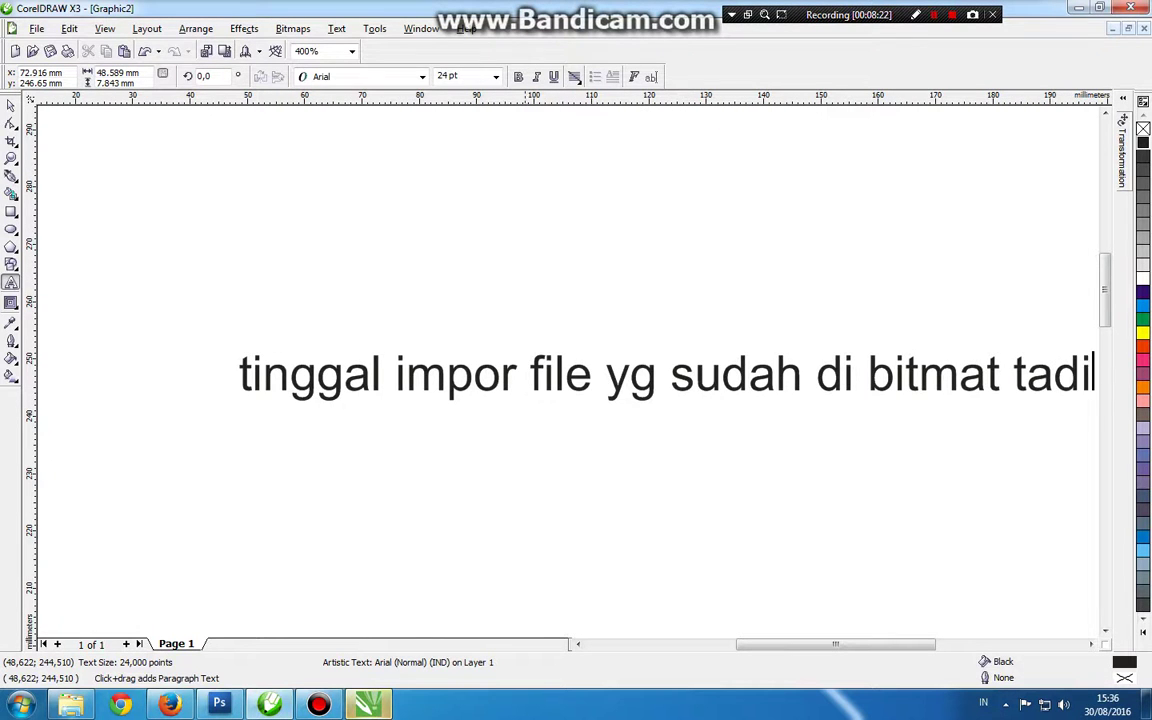
{"action": "key", "text": "ctrl+space"}
{"action": "left_click", "coordinate": [1079, 7]}
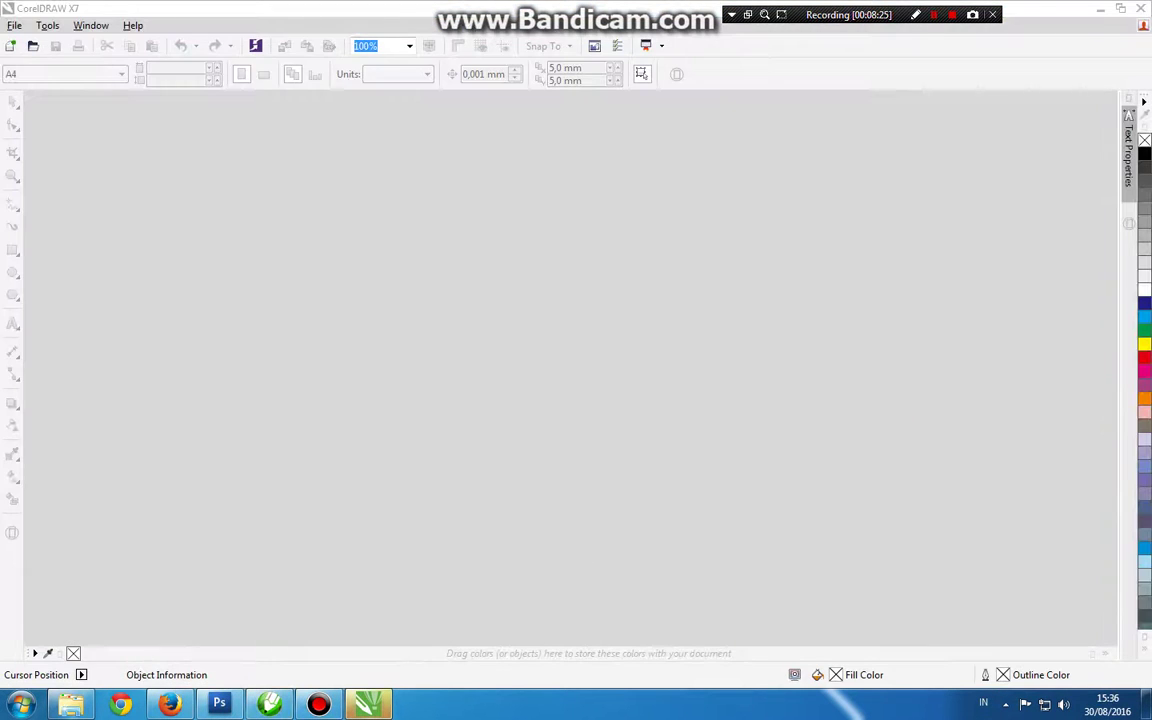
Step: Create a new blank document and set its page size to A3
{"action": "left_click", "coordinate": [11, 46]}
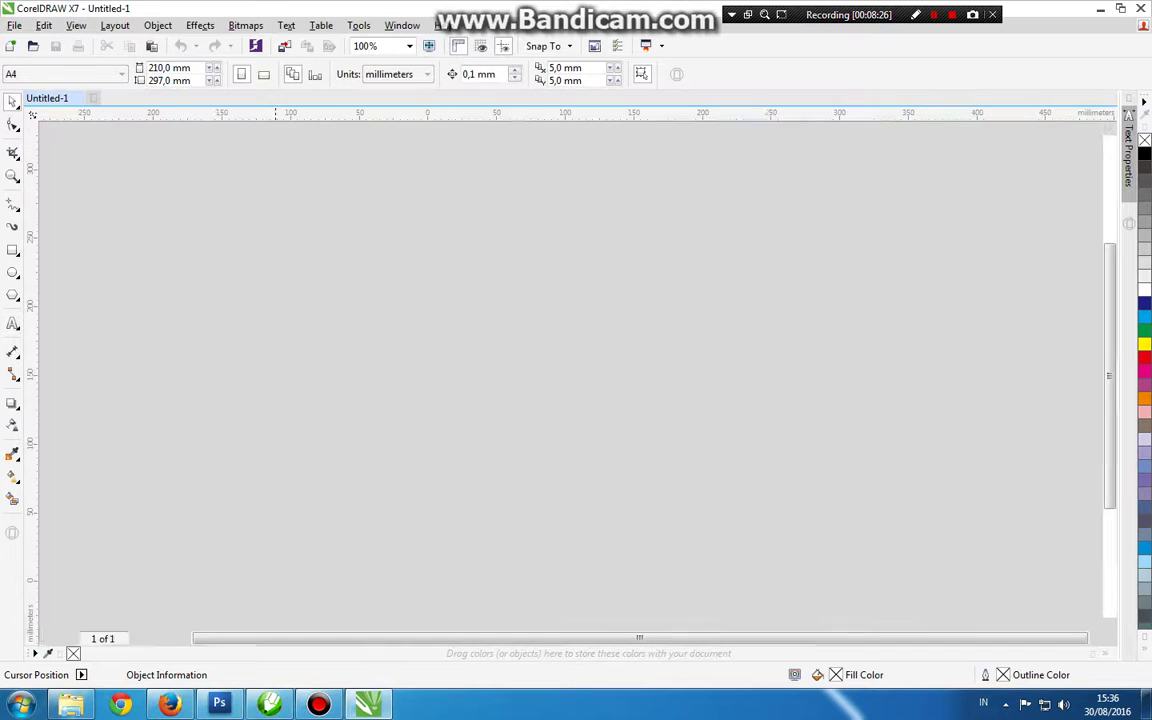
{"action": "left_click", "coordinate": [121, 74]}
{"action": "left_click", "coordinate": [64, 107]}
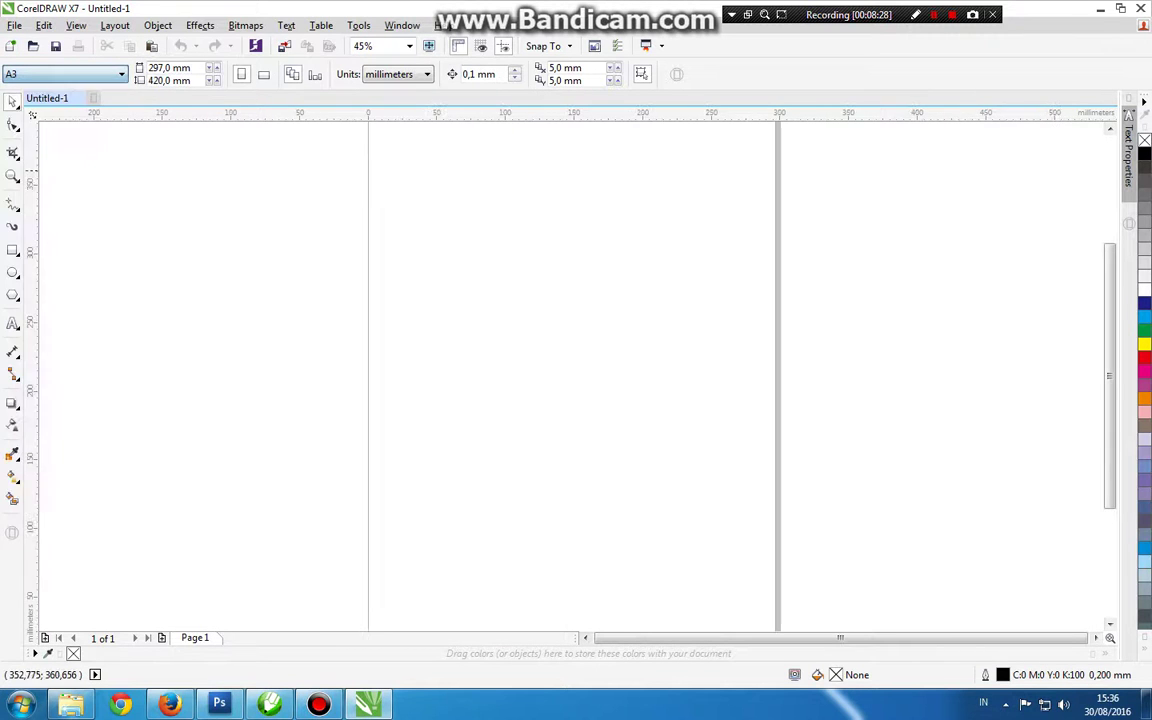
Step: Import the maxres_1 Photoshop file from the Desktop folder and place it beside the page
{"action": "key", "text": "ctrl+i"}
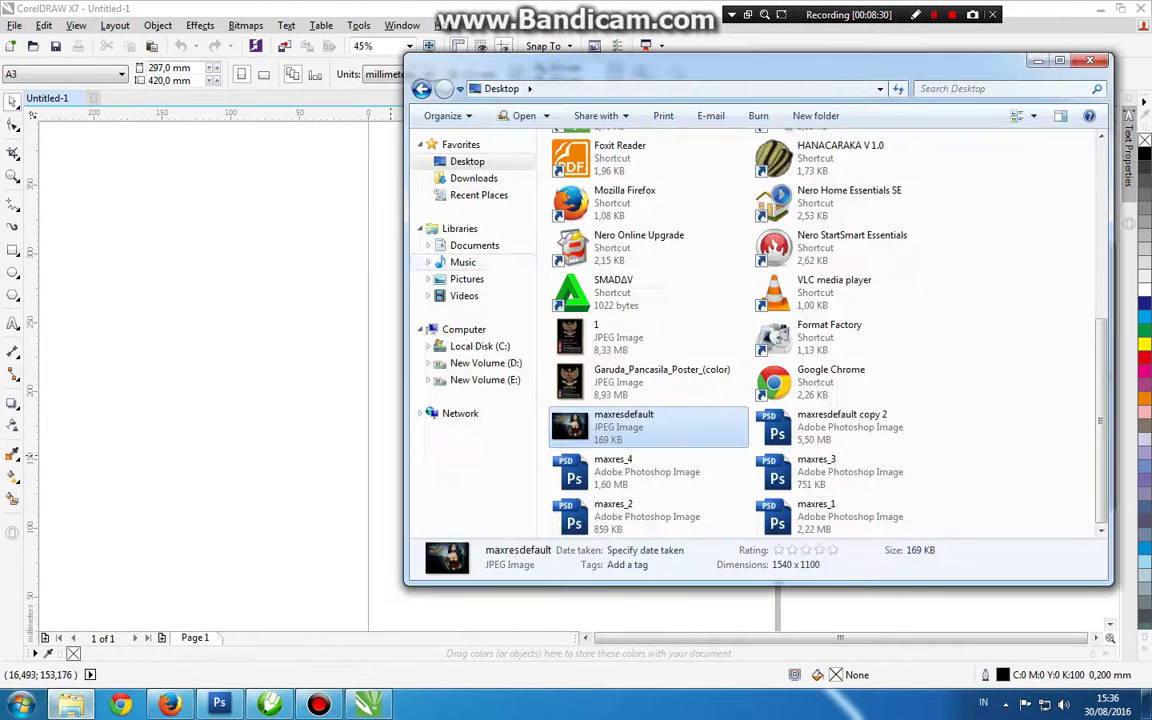
{"action": "left_click_drag", "start_coordinate": [465, 70], "coordinate": [306, 75]}
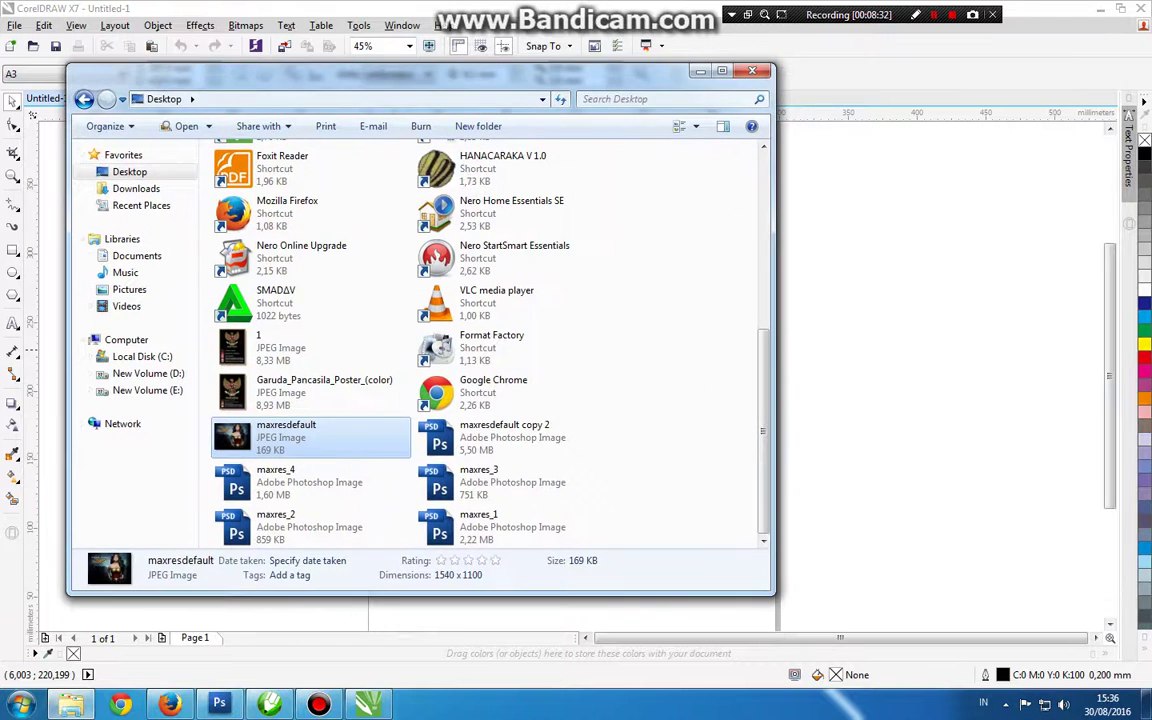
{"action": "left_click_drag", "start_coordinate": [480, 527], "coordinate": [820, 450]}
{"action": "left_click", "coordinate": [897, 408]}
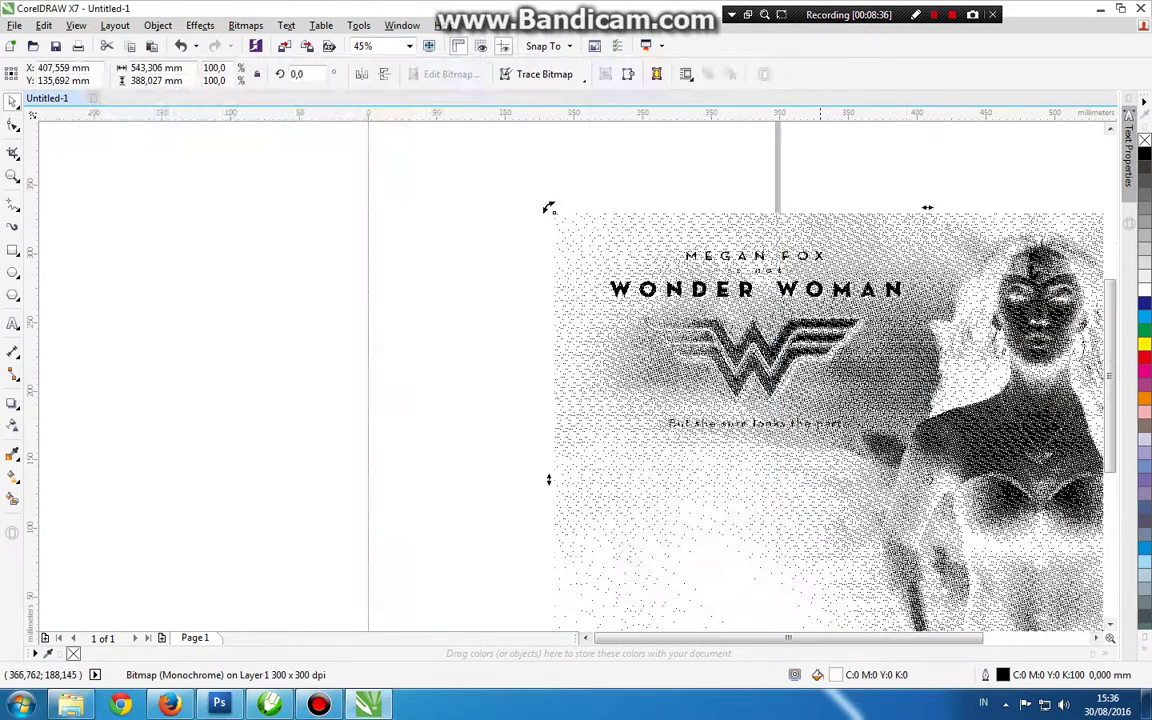
Step: Change the page to landscape orientation and centre the imported maxres_1 bitmap on it
{"action": "scroll", "coordinate": [813, 366], "scroll_direction": "down", "scroll_amount": 2}
{"action": "left_click", "coordinate": [835, 245]}
{"action": "key", "text": "F3"}
{"action": "key", "text": "F3"}
{"action": "key", "text": "F2"}
{"action": "left_click_drag", "start_coordinate": [599, 283], "coordinate": [985, 443]}
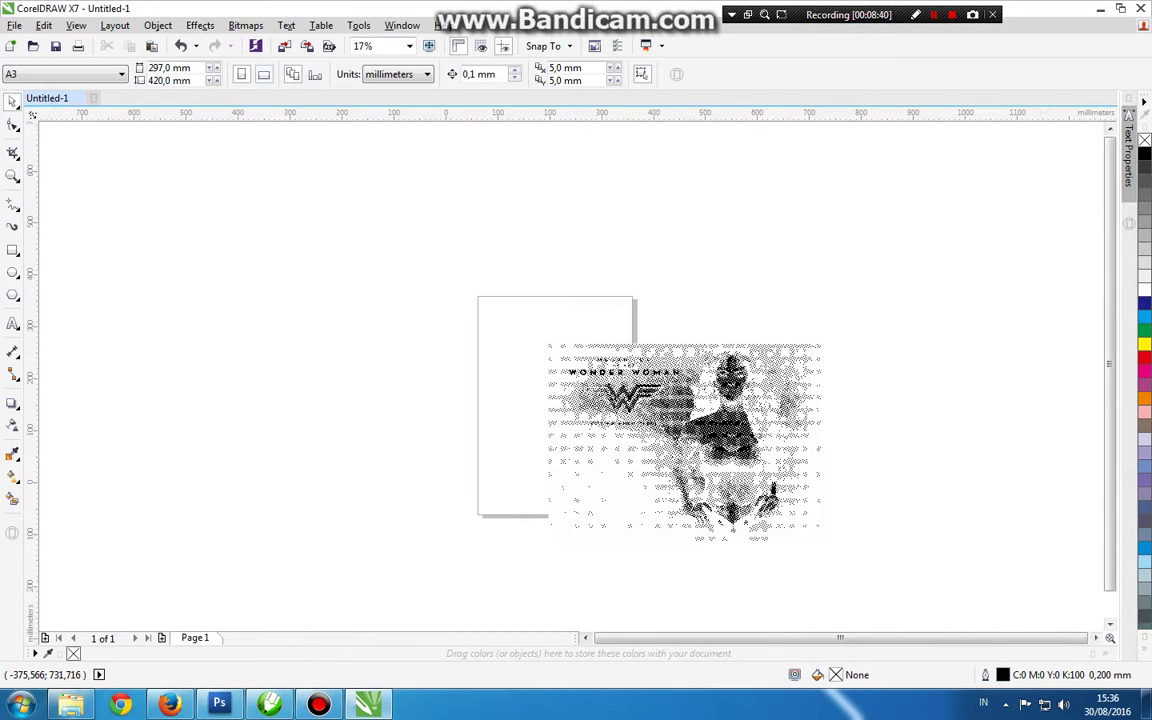
{"action": "left_click", "coordinate": [263, 74]}
{"action": "left_click", "coordinate": [601, 377]}
{"action": "key", "text": "p"}
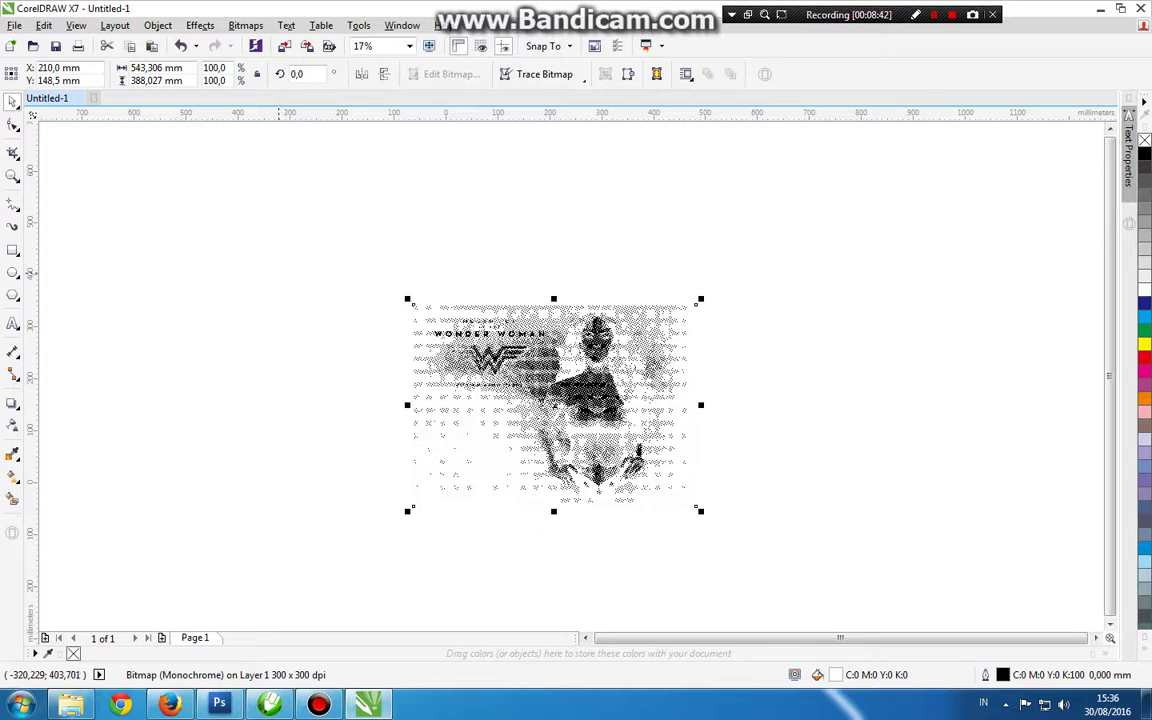
Step: Set a custom page size 600 mm wide and 350 mm high
{"action": "left_click", "coordinate": [271, 207]}
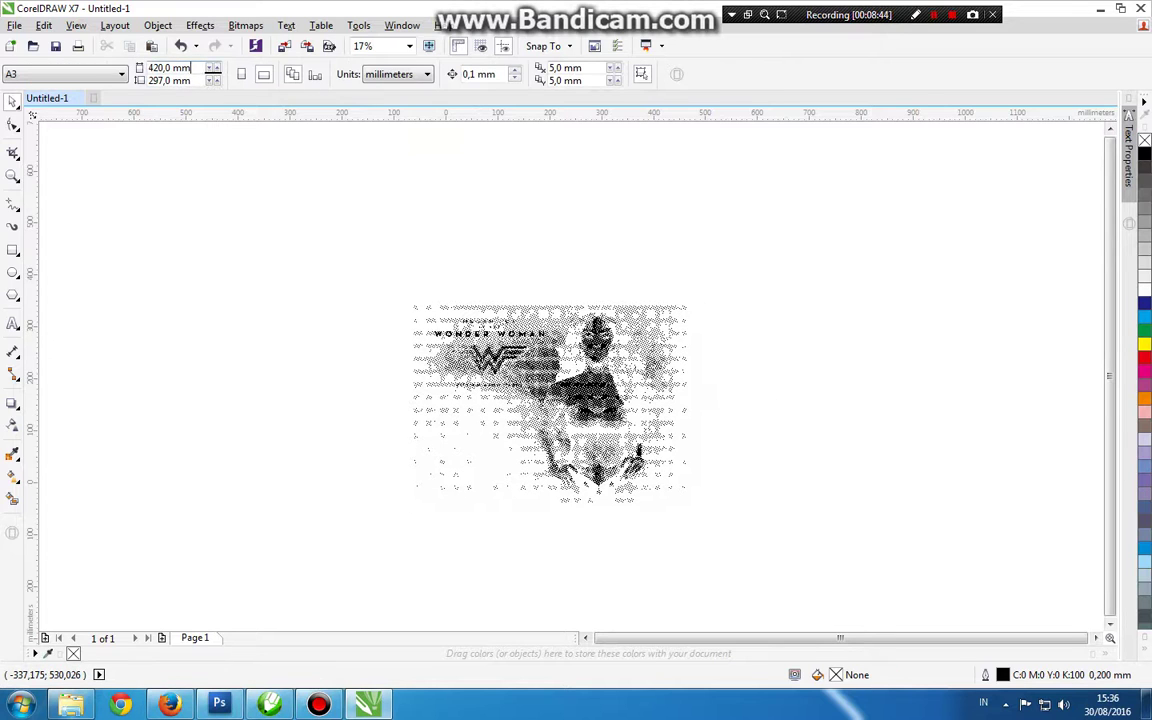
{"action": "double_click", "coordinate": [190, 67]}
{"action": "type", "text": "600"}
{"action": "key", "text": "Tab"}
{"action": "type", "text": "350"}
{"action": "key", "text": "Return"}
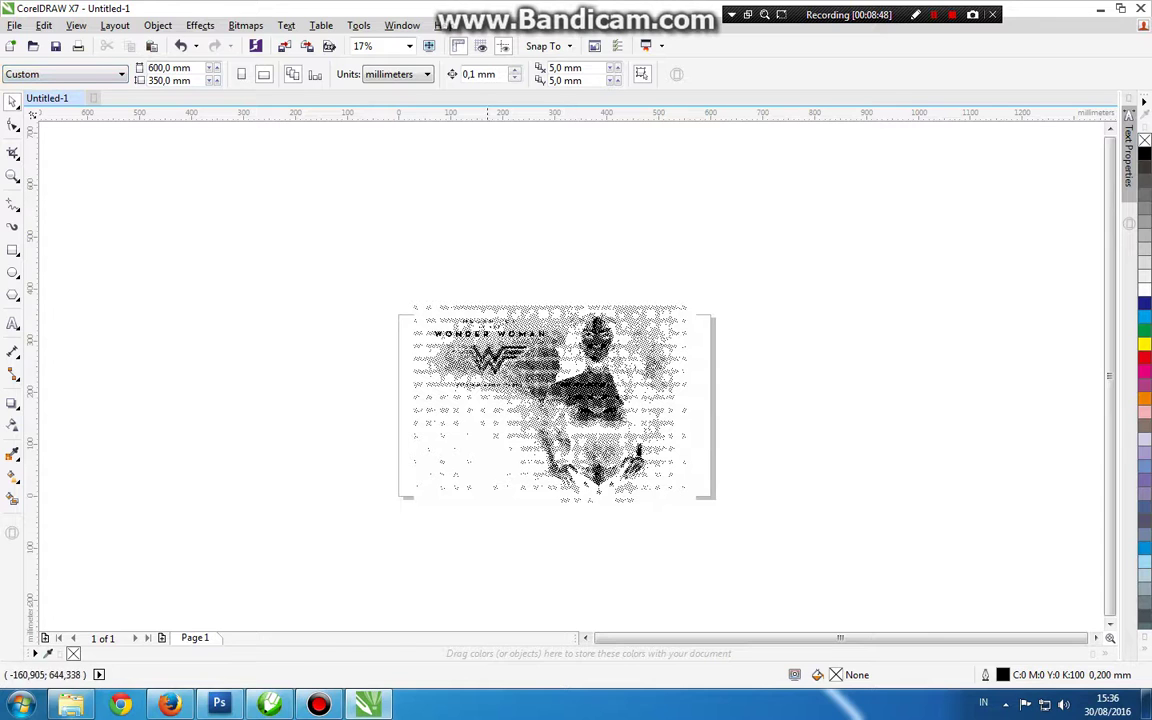
Step: Increase the page height to 400 mm so the whole bitmap fits
{"action": "left_click", "coordinate": [482, 334]}
{"action": "left_click", "coordinate": [224, 152]}
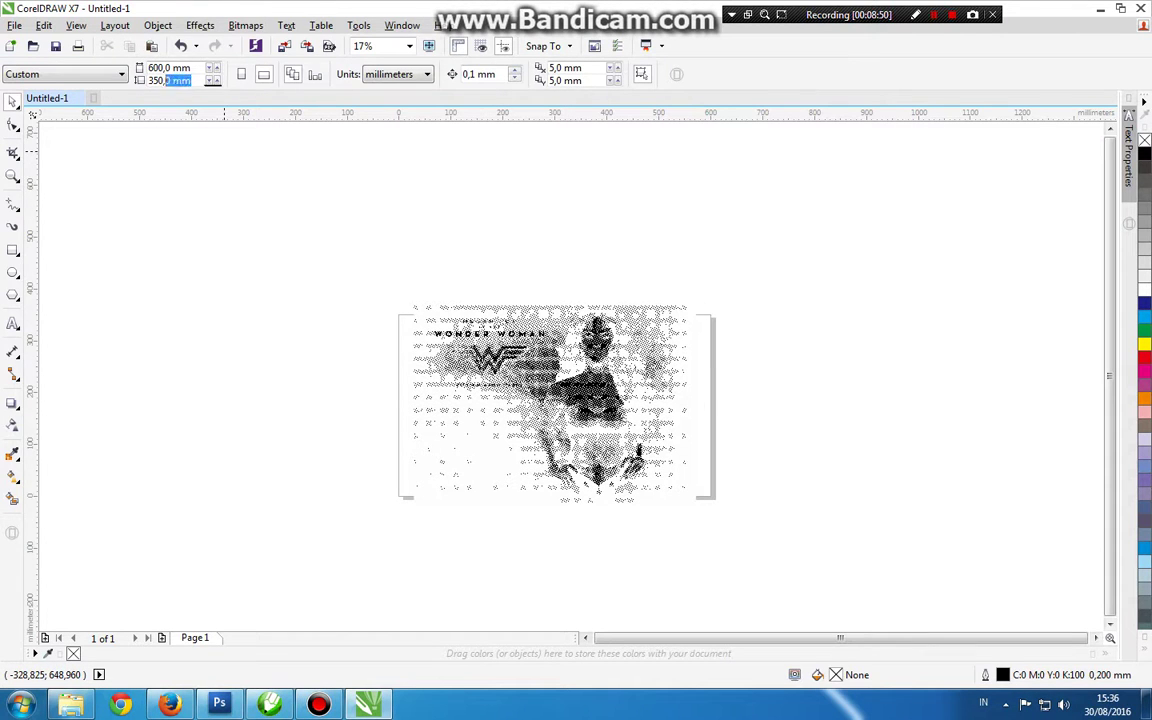
{"action": "type", "text": "400"}
{"action": "key", "text": "Return"}
Step: Add a page-sized rectangle behind the bitmap and fill it with black
{"action": "key", "text": "z"}
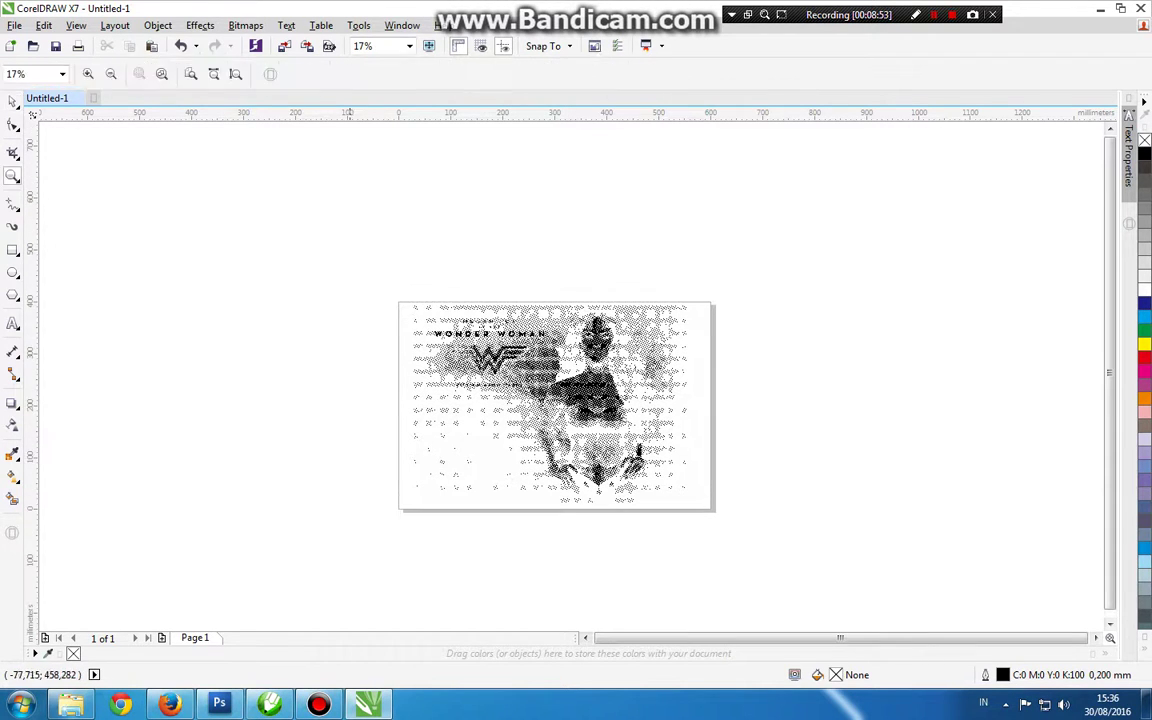
{"action": "left_click_drag", "start_coordinate": [352, 279], "coordinate": [830, 567]}
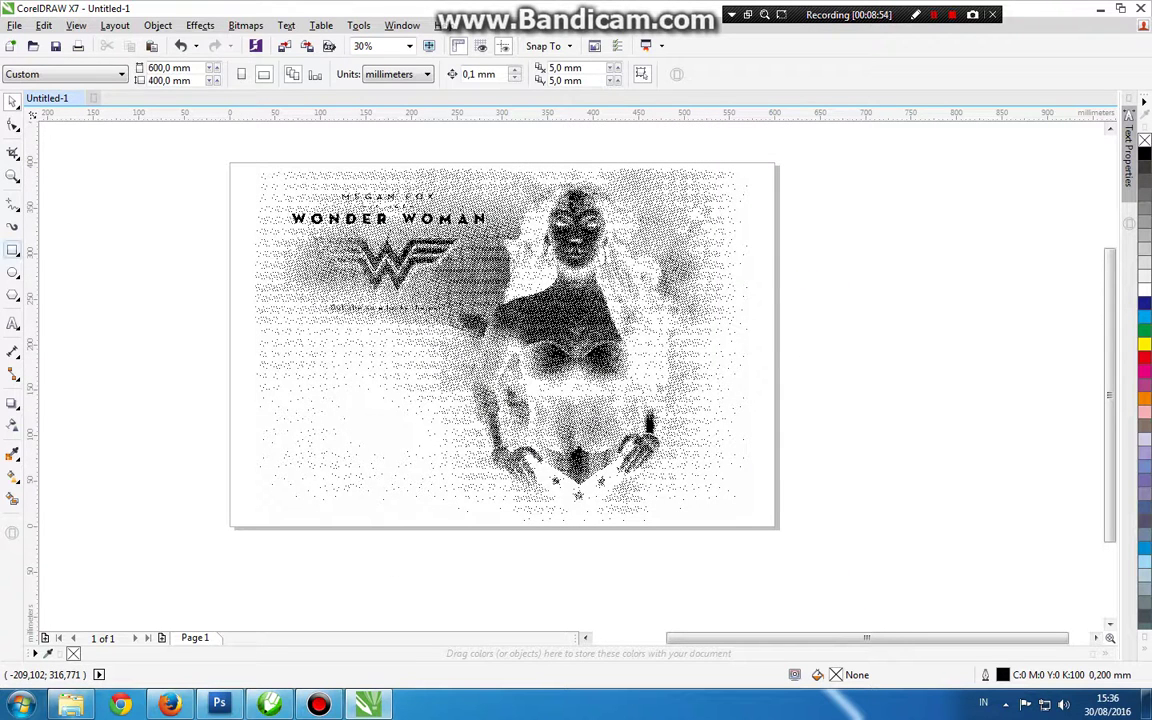
{"action": "double_click", "coordinate": [12, 250]}
{"action": "left_click", "coordinate": [1145, 153]}
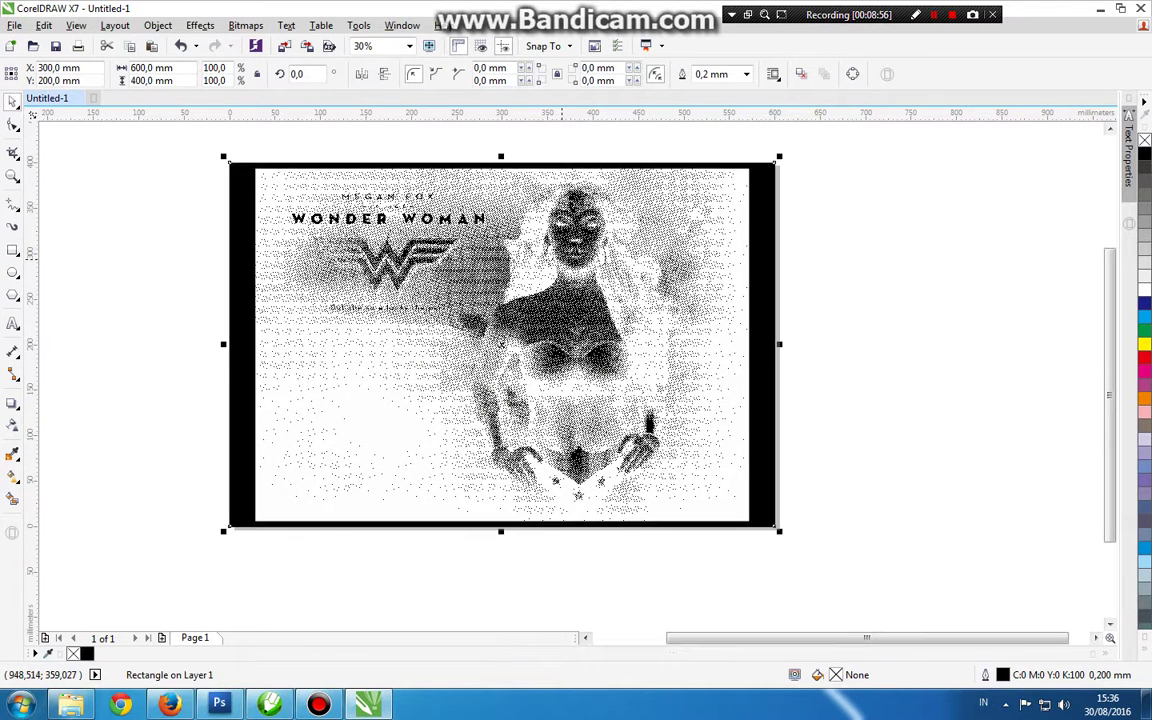
Step: Select the maxres_1 bitmap, remove its background fill and colour its halftone dots white
{"action": "key", "text": "Tab"}
{"action": "left_click", "coordinate": [1145, 140]}
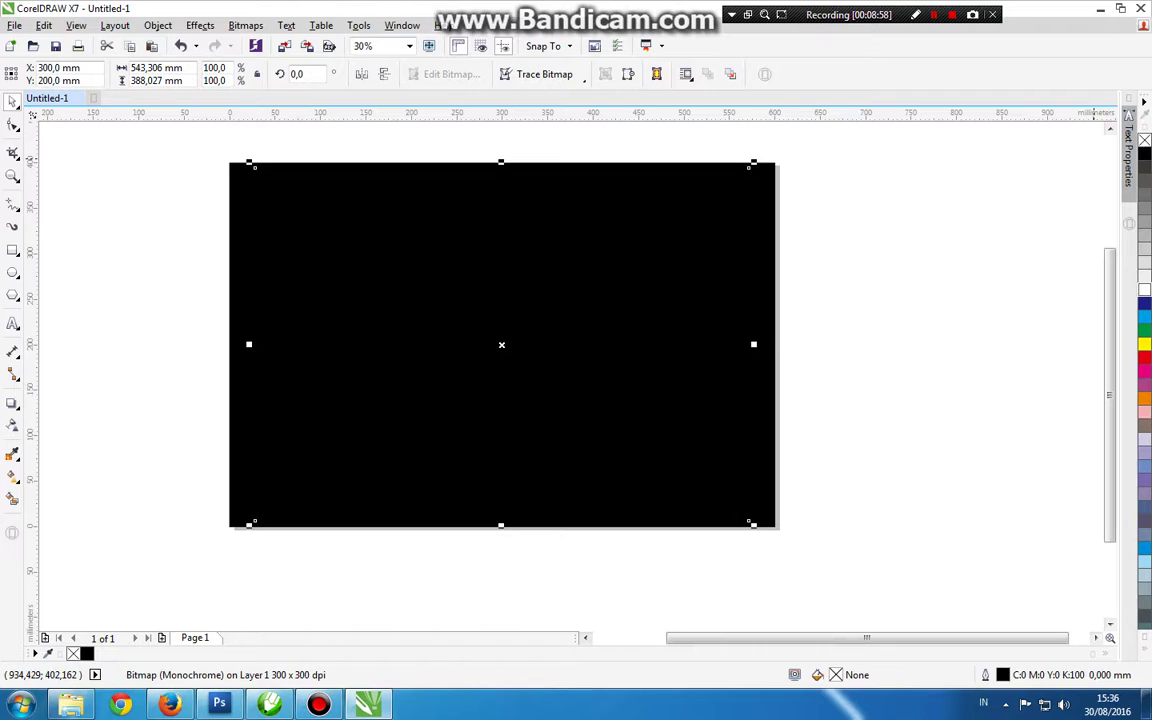
{"action": "right_click", "coordinate": [1145, 289]}
{"action": "key", "text": "F2"}
{"action": "left_click_drag", "start_coordinate": [156, 142], "coordinate": [928, 558]}
Step: Import the maxres_2 Photoshop file from the Desktop folder and place it beside the first bitmap
{"action": "left_click", "coordinate": [70, 704]}
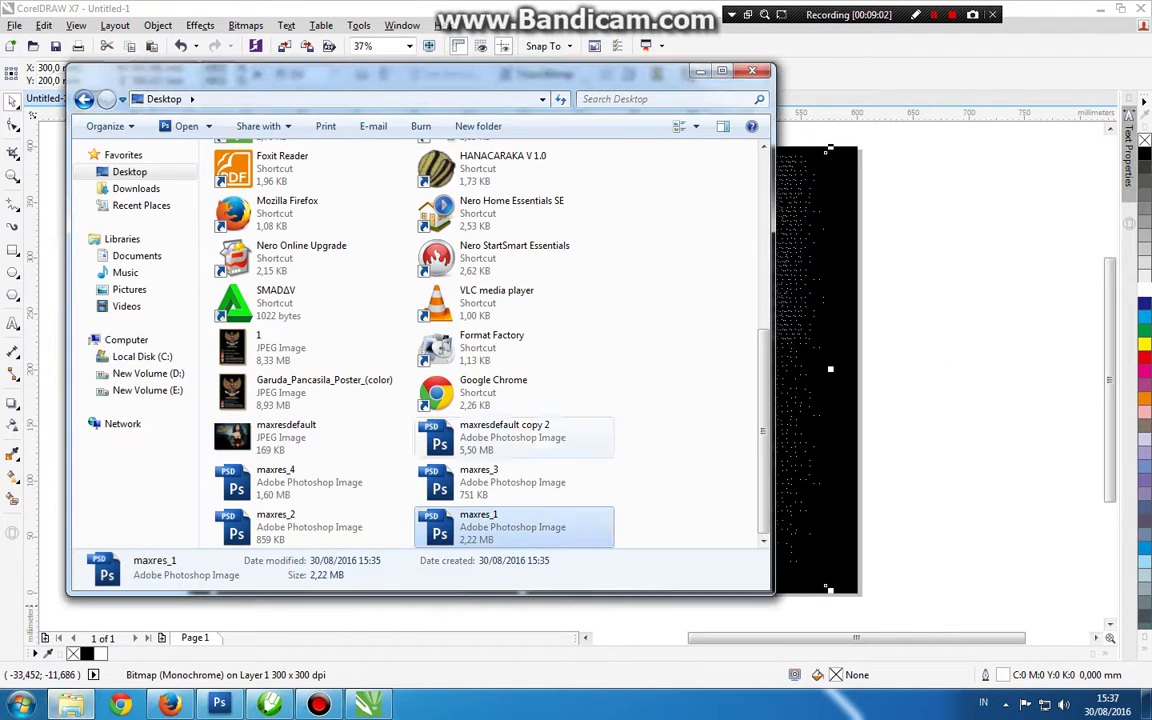
{"action": "left_click", "coordinate": [305, 527]}
{"action": "left_click_drag", "start_coordinate": [305, 527], "coordinate": [400, 614]}
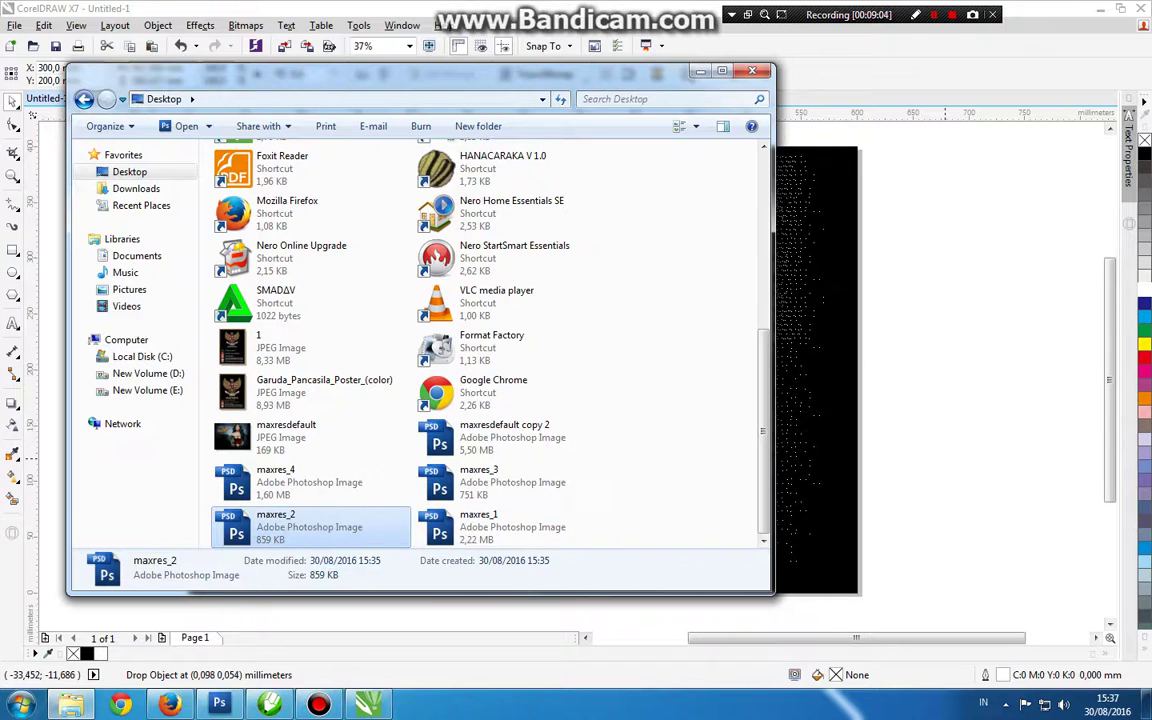
{"action": "left_click_drag", "start_coordinate": [945, 458], "coordinate": [945, 458]}
{"action": "left_click", "coordinate": [947, 452]}
Step: Remove the maxres_2 bitmap's background fill, colour its halftone dots red and centre it on the page
{"action": "left_click", "coordinate": [1145, 140]}
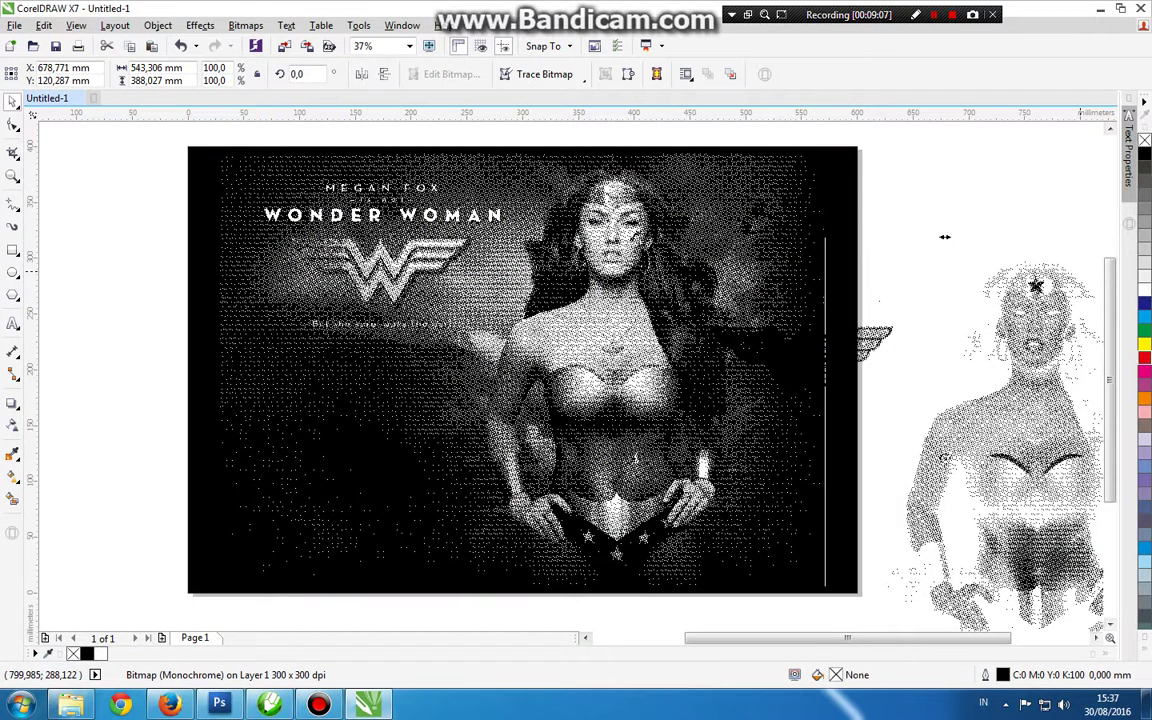
{"action": "key", "text": "p"}
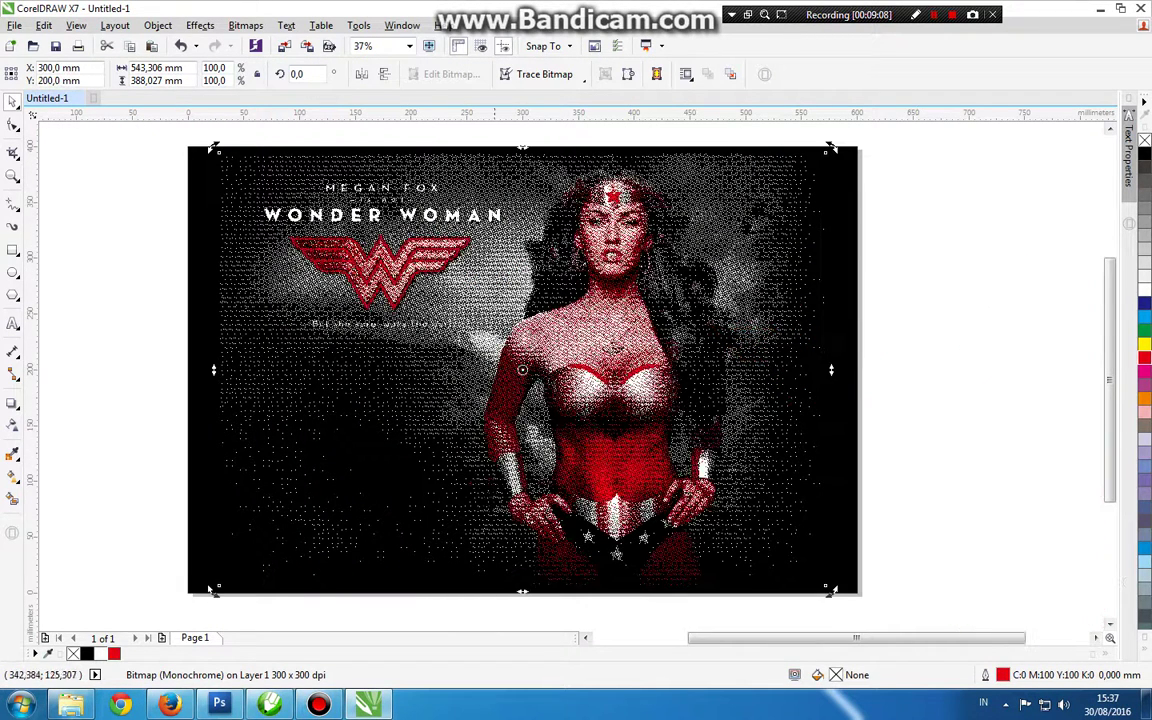
Step: Bring the Desktop folder window forward to fetch the next separation file
{"action": "left_click", "coordinate": [71, 705]}
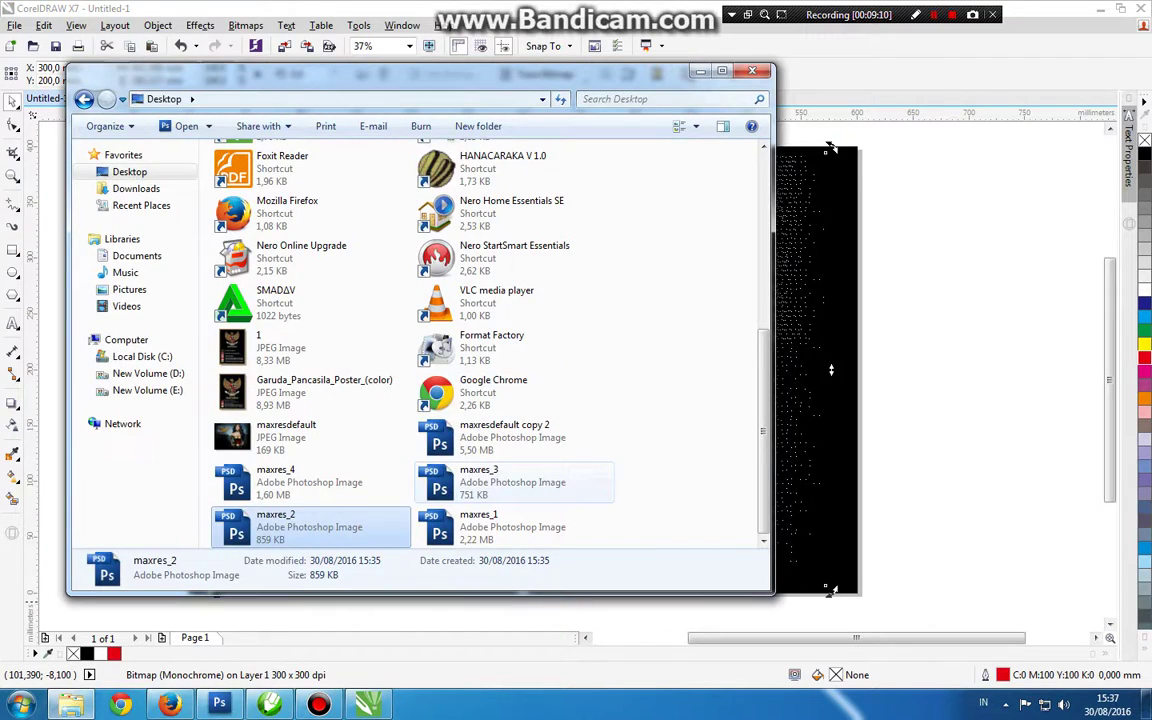